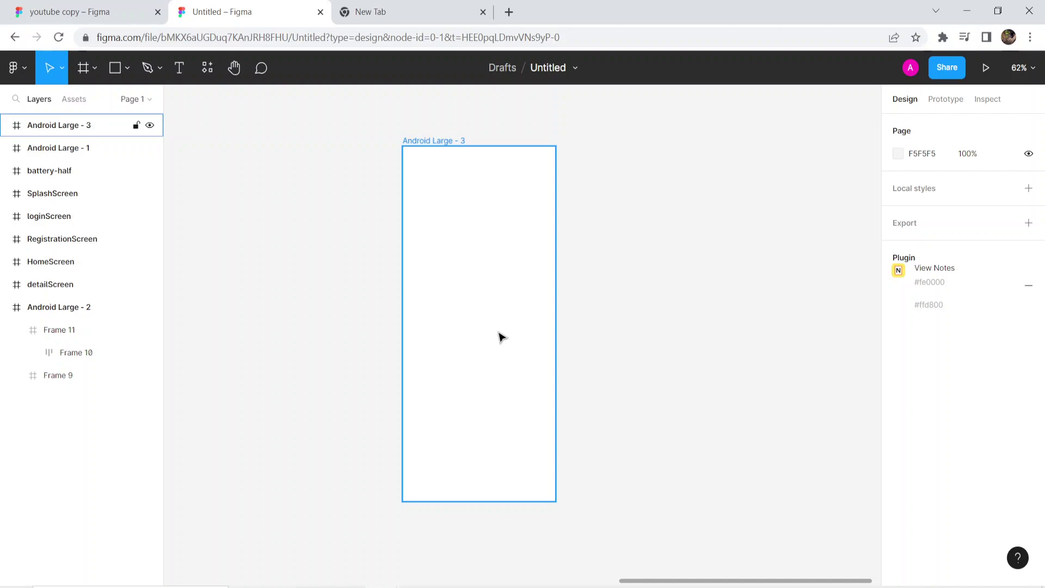
Draw a 109×127 rectangle inside the Android Large - 3 frame.
click(536, 346)
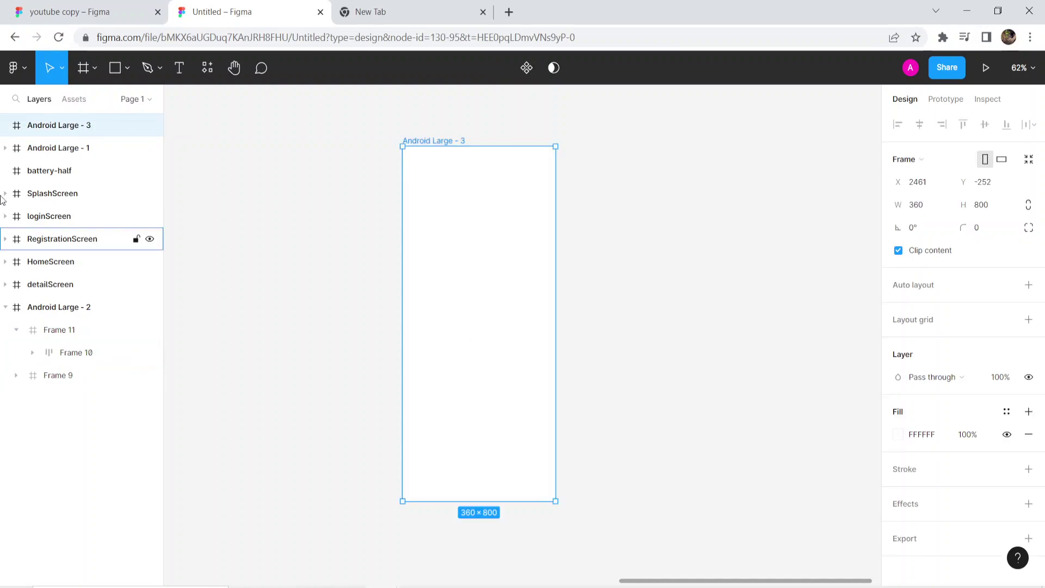
click(125, 70)
click(123, 102)
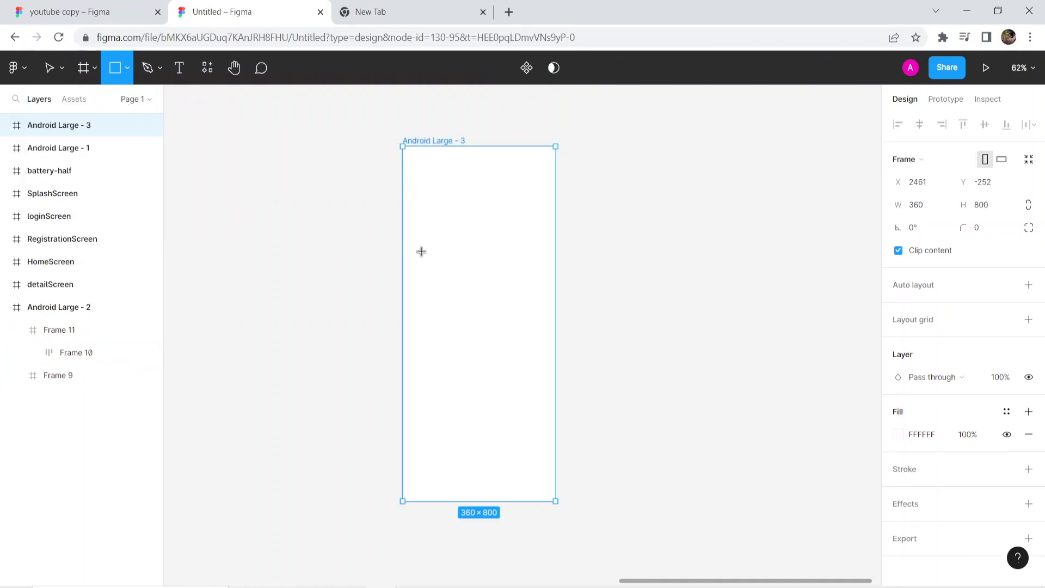
mouse_move(411, 262)
mouse_down()
mouse_move(447, 292)
mouse_move(455, 317)
mouse_move(503, 302)
mouse_up()
Duplicate the rectangle into a pair, then copy the pair into two more rows.
drag(509, 354, 509, 300)
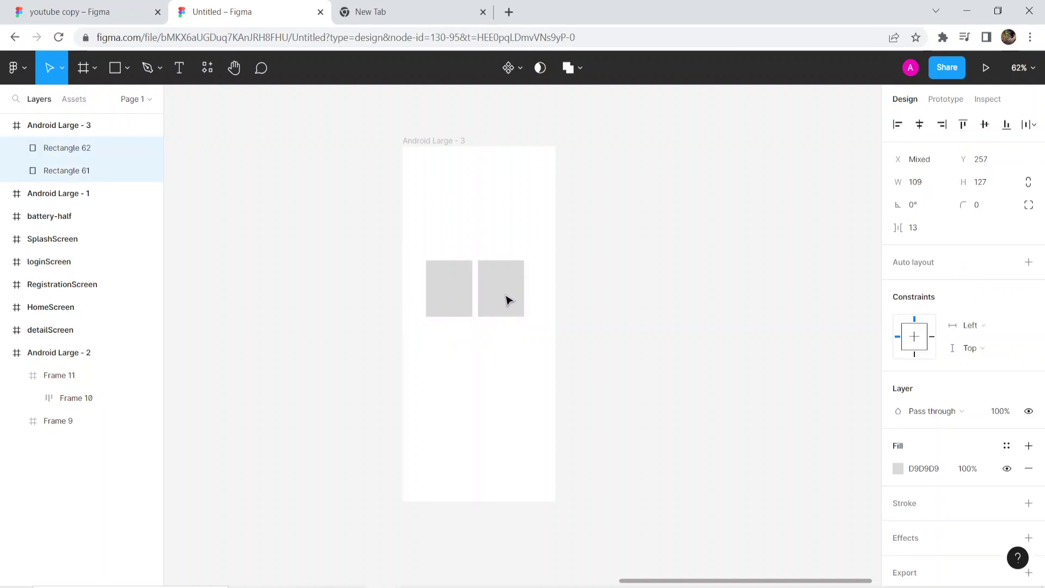
click(531, 364)
drag(544, 366, 436, 291)
click(449, 313)
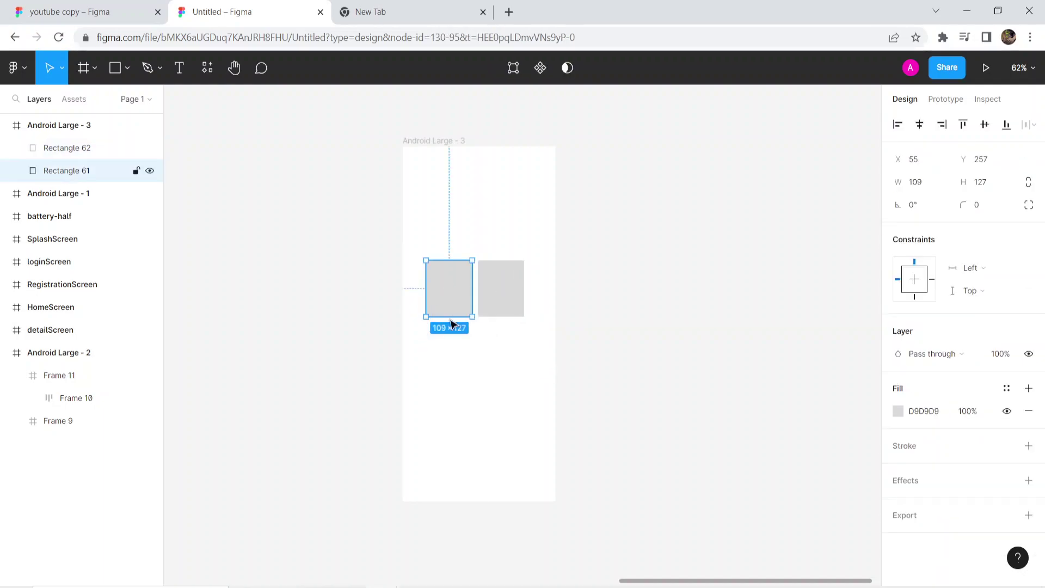
drag(550, 353, 450, 366)
click(512, 417)
drag(527, 418, 434, 357)
drag(447, 371, 457, 426)
Align the bottom pair and duplicate it into a fourth row of rectangles.
click(577, 498)
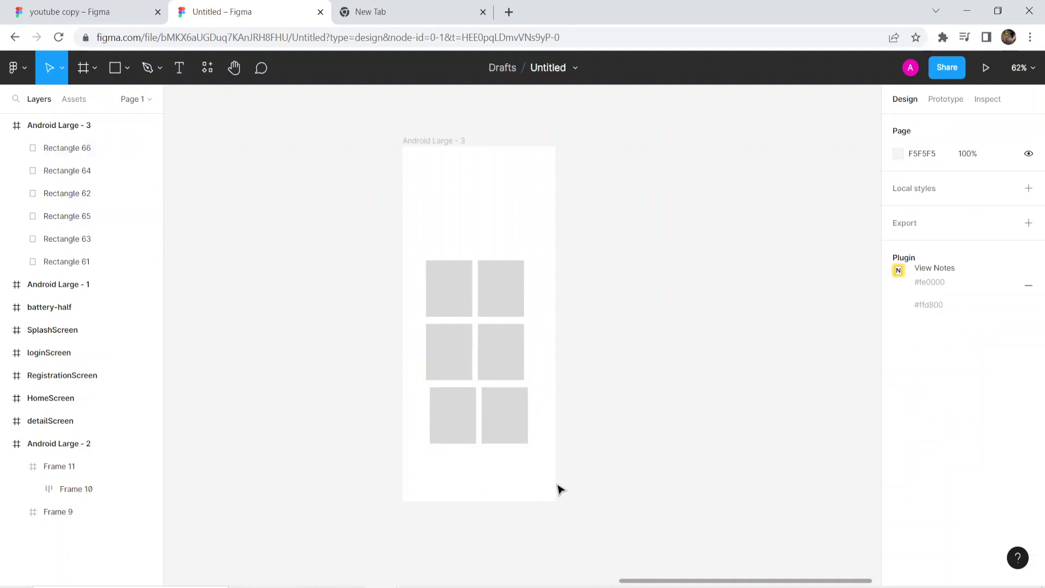
drag(529, 477, 427, 385)
drag(447, 425, 444, 425)
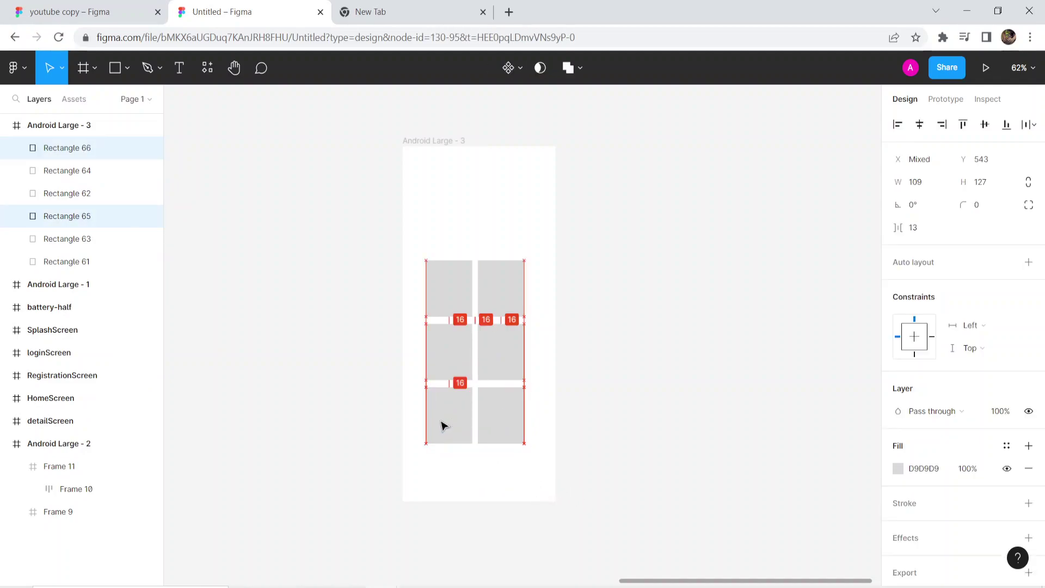
click(521, 483)
drag(558, 489, 452, 489)
click(562, 554)
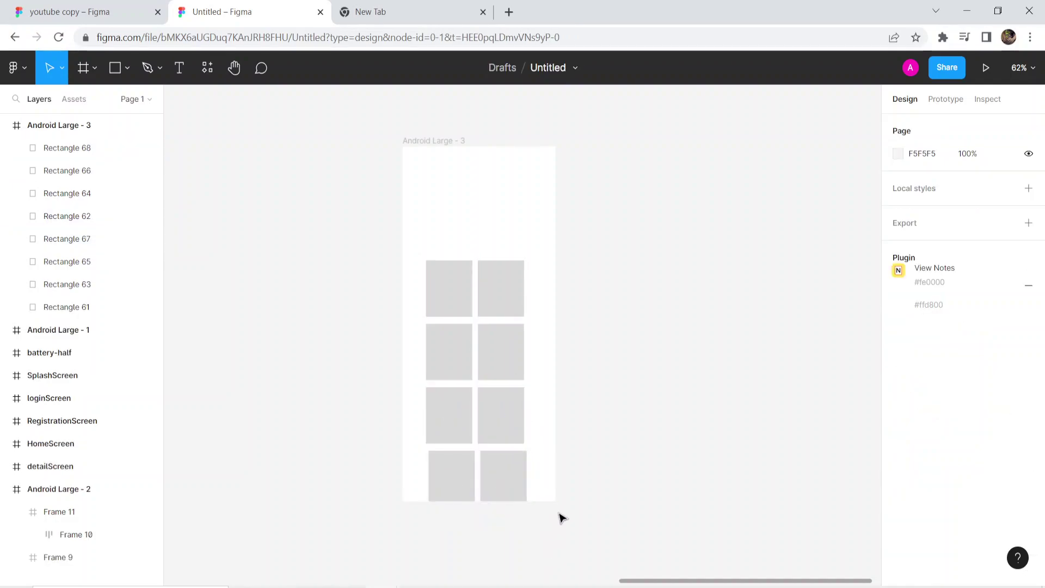
drag(523, 523, 443, 481)
click(475, 561)
scroll(480, 533, up, 5)
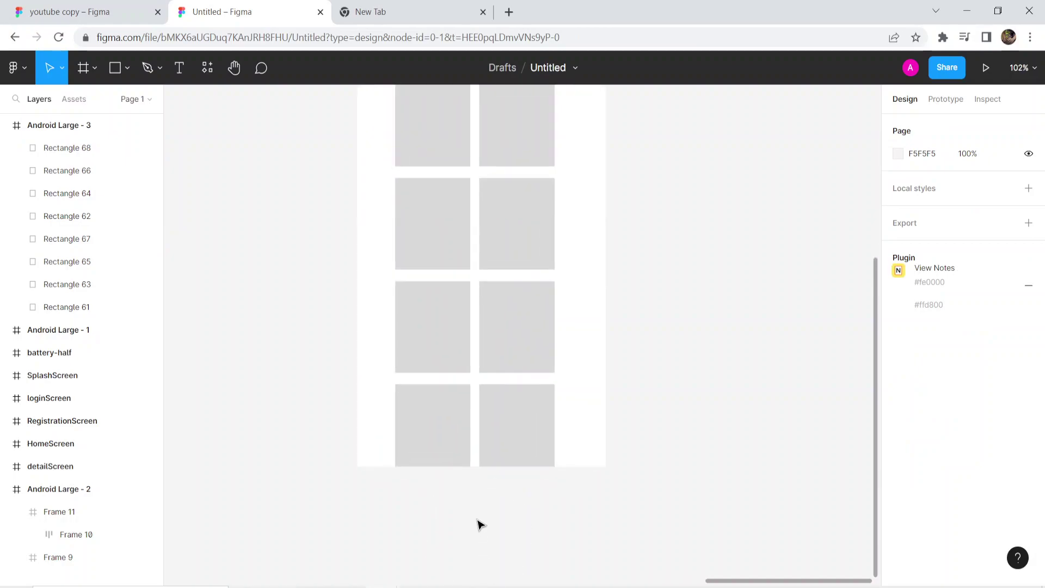
scroll(547, 484, down, 4)
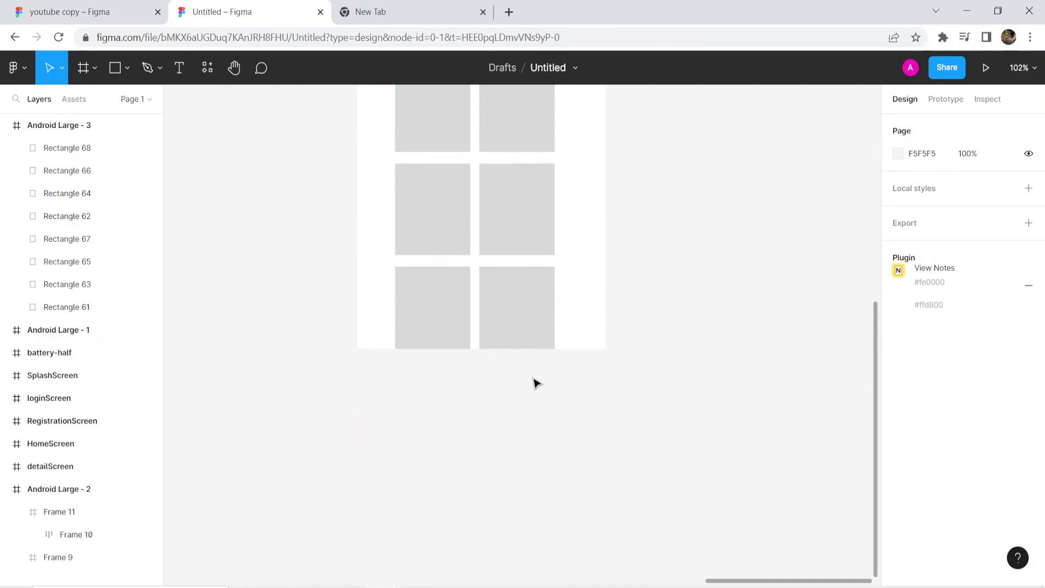
Move the four lower rectangles down below the frame's bottom edge, undoing one misplaced move.
drag(554, 390, 400, 207)
drag(430, 338, 436, 518)
click(569, 445)
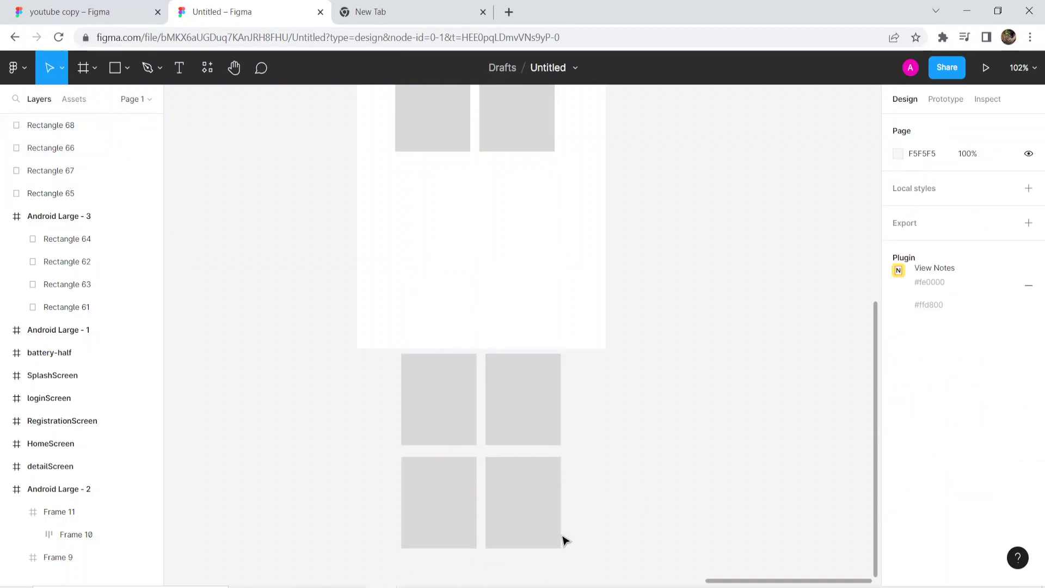
key(ctrl+z)
key(ctrl+z)
drag(508, 343, 509, 443)
click(558, 478)
scroll(521, 482, down, 5)
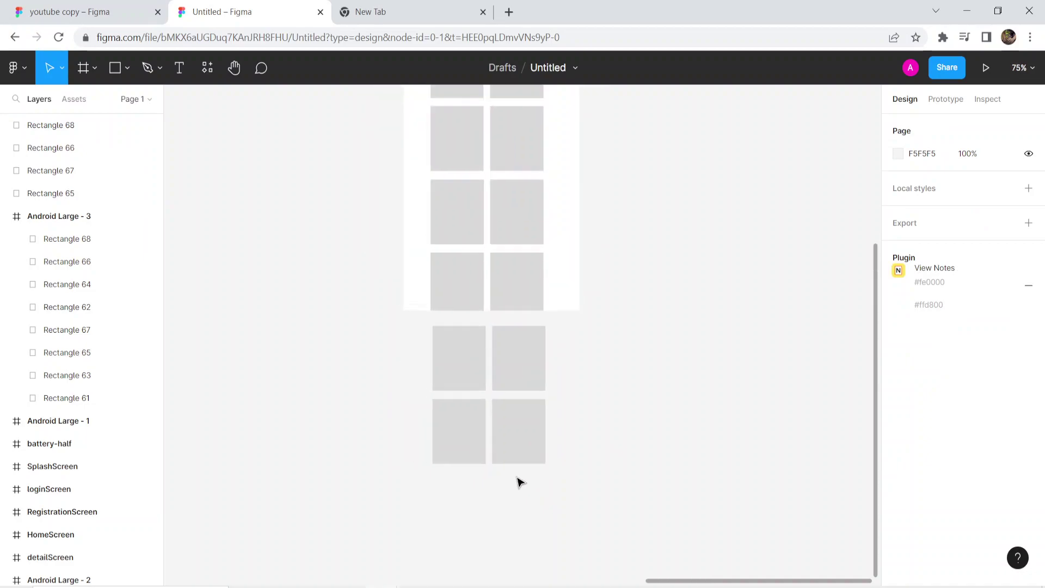
mouse_move(561, 498)
mouse_down()
mouse_move(441, 401)
mouse_move(458, 376)
mouse_up()
click(563, 520)
drag(570, 508, 460, 374)
click(517, 475)
Duplicate the bottom four rectangles below the originals and align them with the grid.
drag(570, 499, 424, 355)
drag(469, 434, 464, 325)
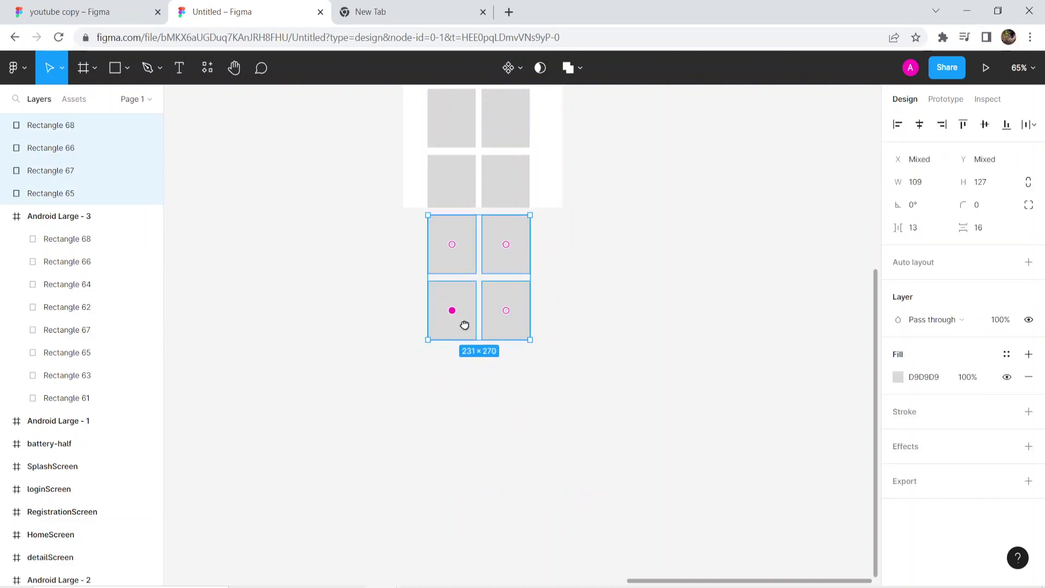
drag(450, 265, 453, 398)
click(364, 445)
drag(546, 497, 452, 394)
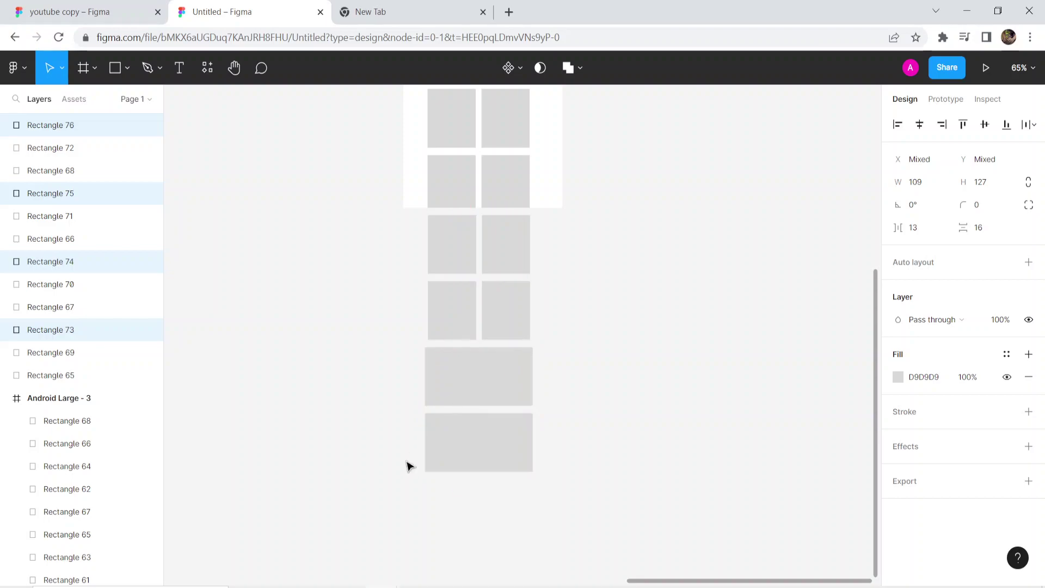
click(408, 543)
key(ctrl+z)
mouse_move(444, 401)
mouse_down()
mouse_move(445, 385)
mouse_move(451, 413)
mouse_up()
click(527, 544)
drag(557, 529, 446, 385)
click(498, 550)
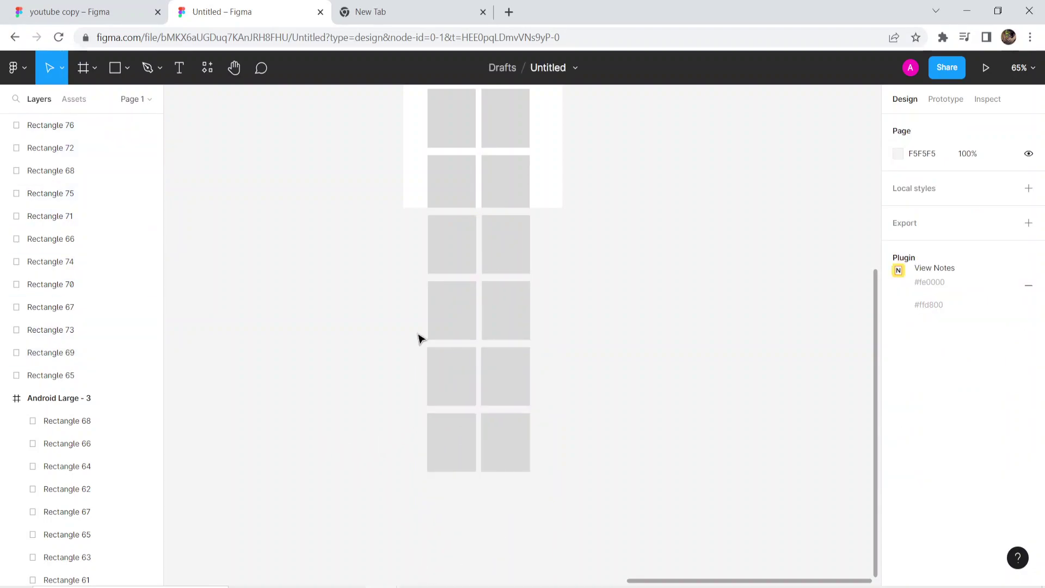
Zoom out and pan to frame the whole eight-row grid.
scroll(419, 339, down, 5)
ctrl+scroll(401, 369, down, 3)
drag(326, 348, 275, 395)
drag(609, 527, 385, 223)
click(469, 195)
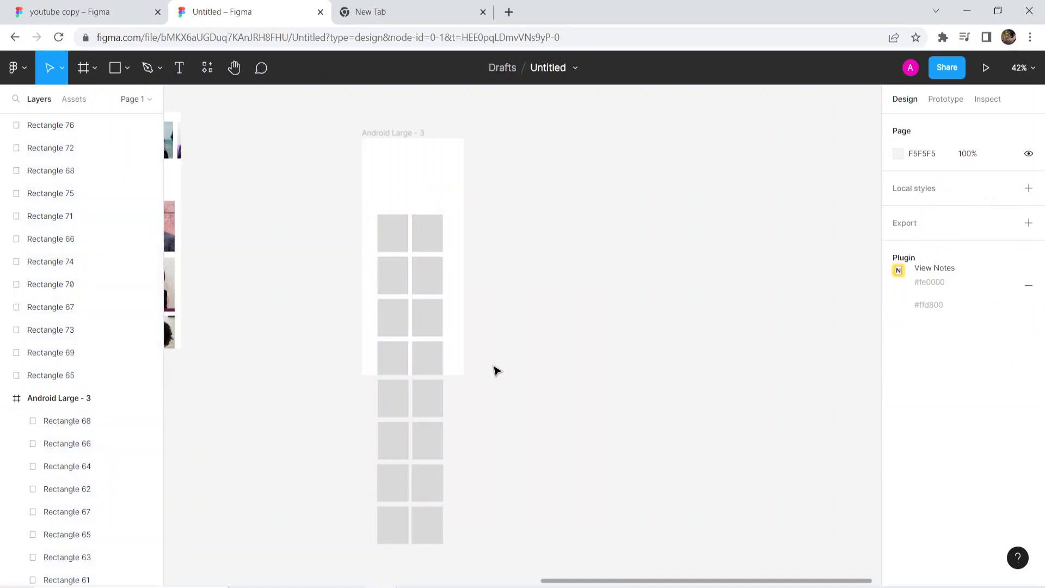
scroll(431, 404, up, 1)
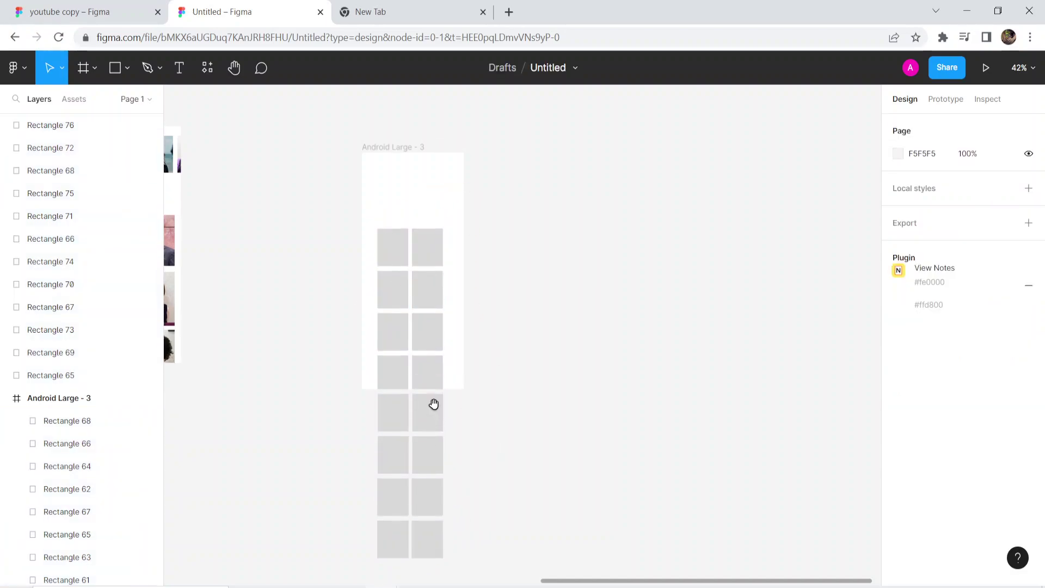
scroll(353, 375, down, 2)
drag(331, 347, 334, 365)
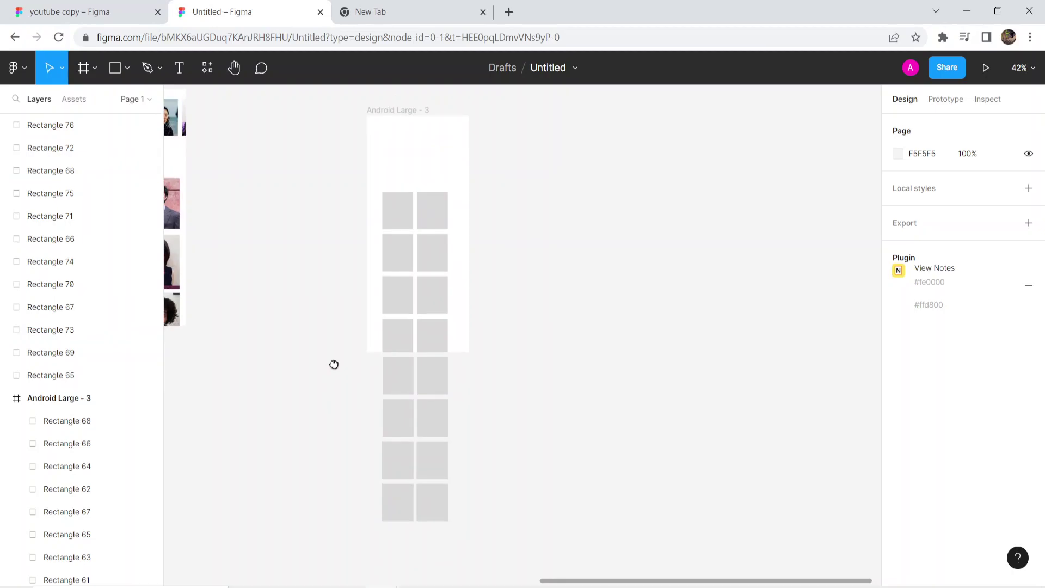
Launch Content Reel from a rectangle's Plugins menu and open its Music album Cover images.
right_click(400, 308)
mouse_move(456, 457)
click(660, 229)
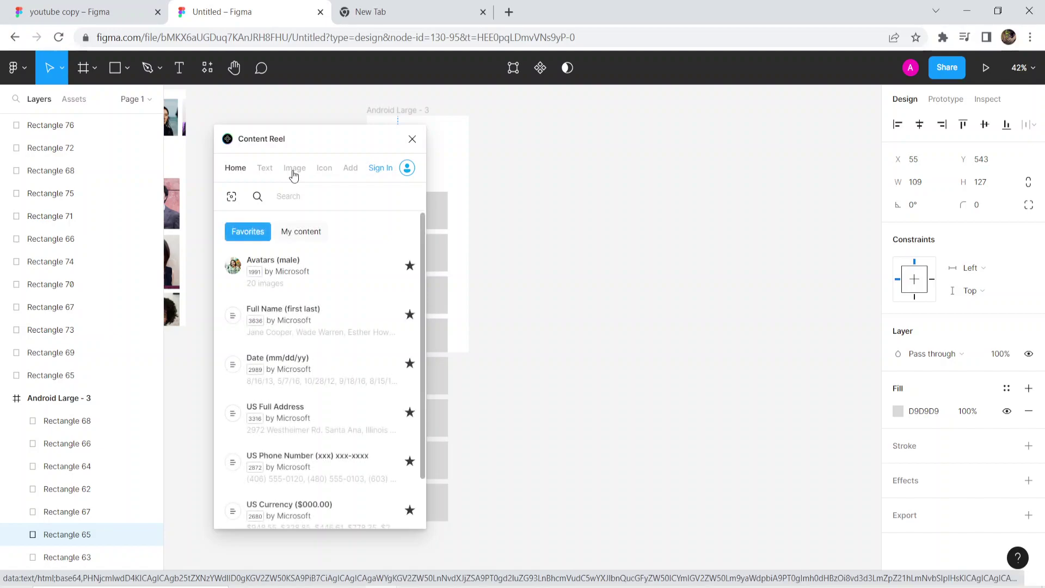
click(295, 178)
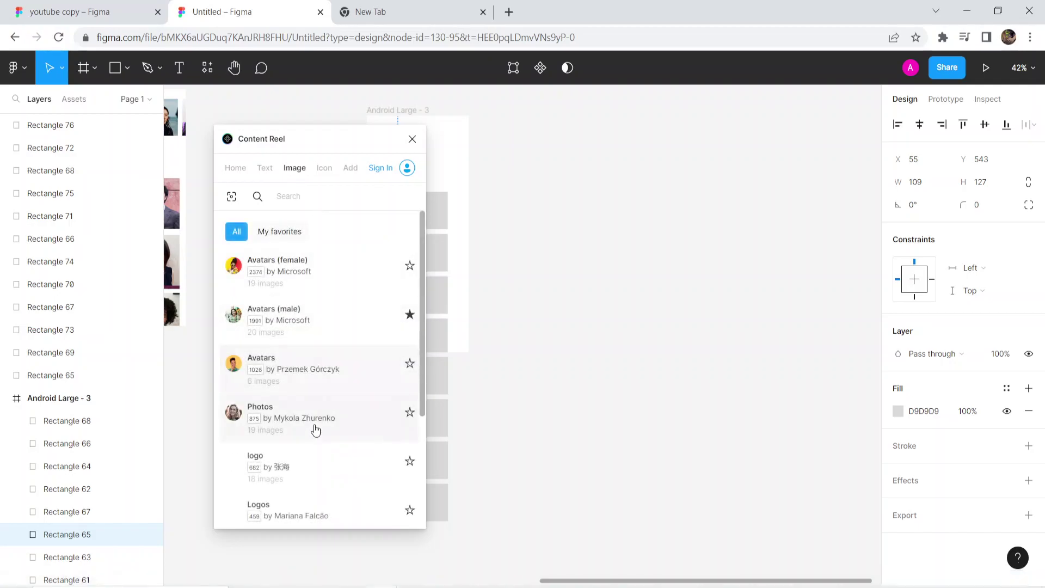
scroll(310, 461, down, 10)
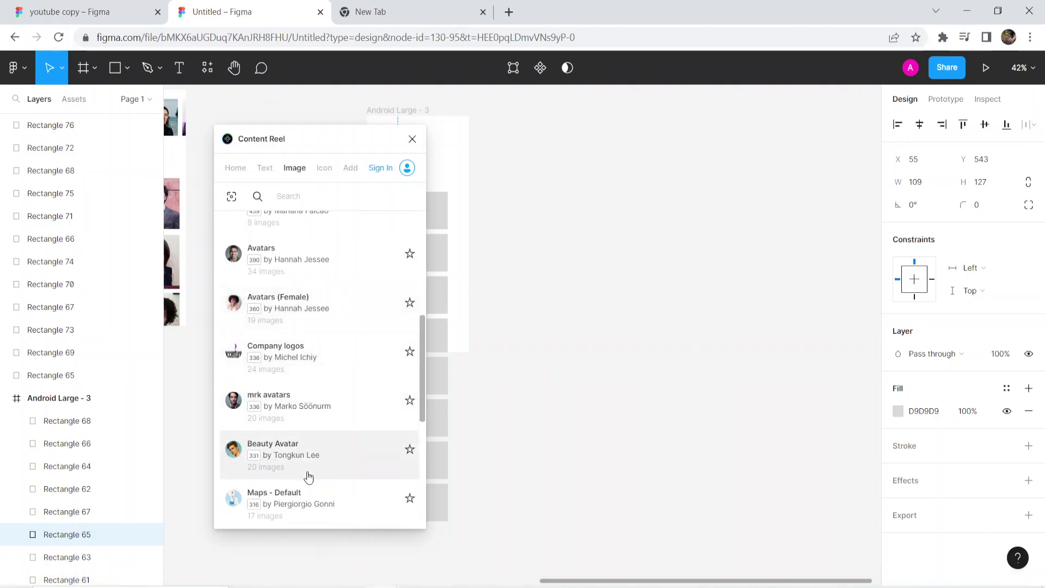
scroll(309, 477, down, 8)
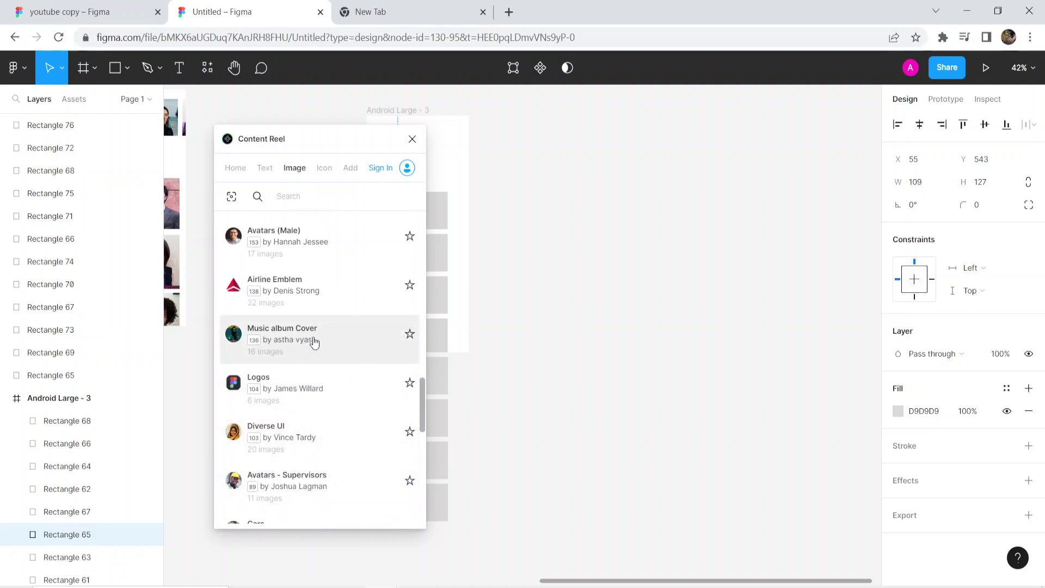
click(287, 339)
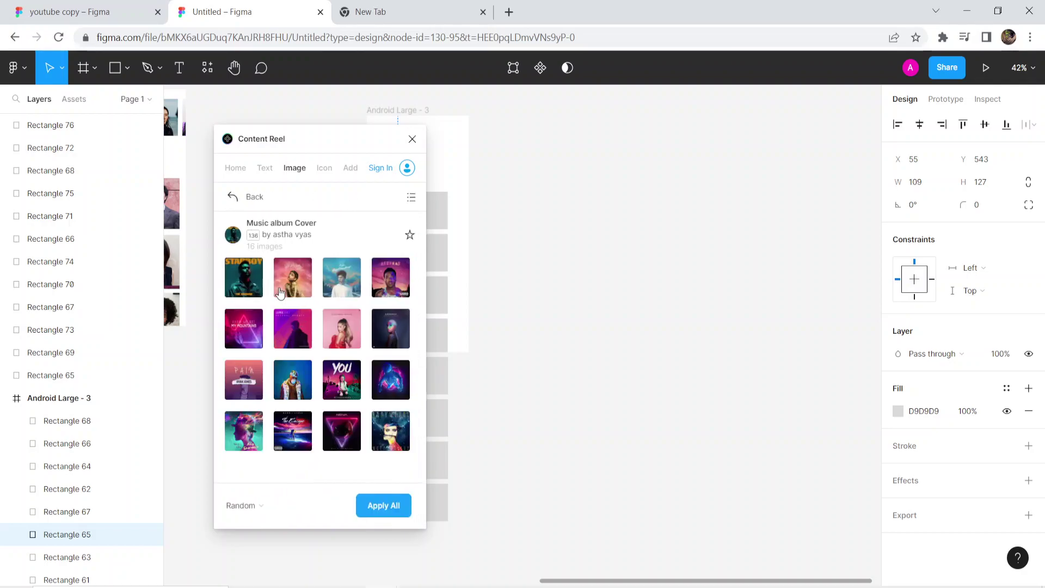
Move the plugin aside and apply album cover images to all sixteen grid rectangles.
drag(352, 126, 727, 135)
drag(467, 525, 375, 215)
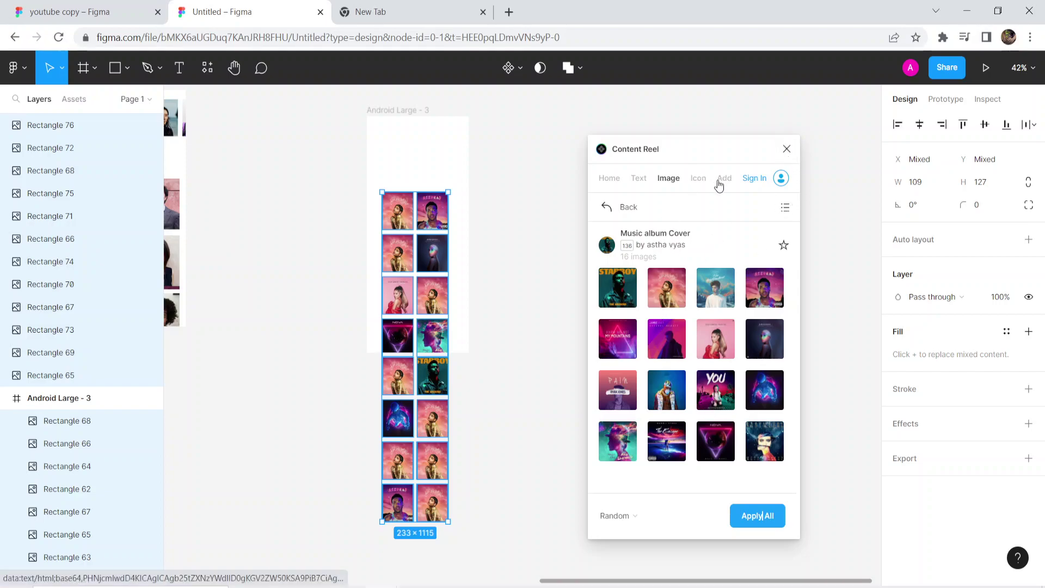
click(519, 252)
click(398, 253)
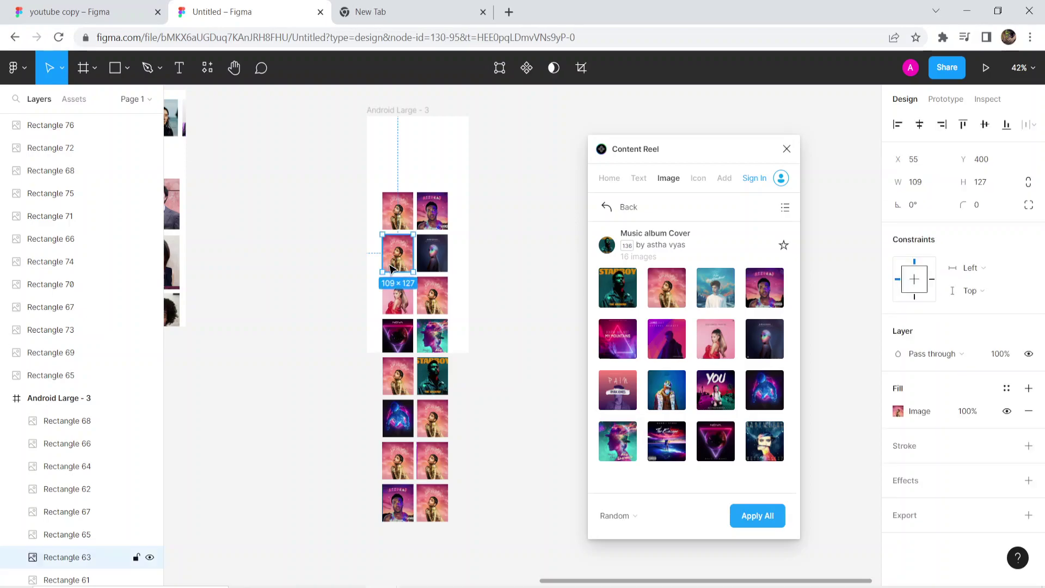
click(489, 286)
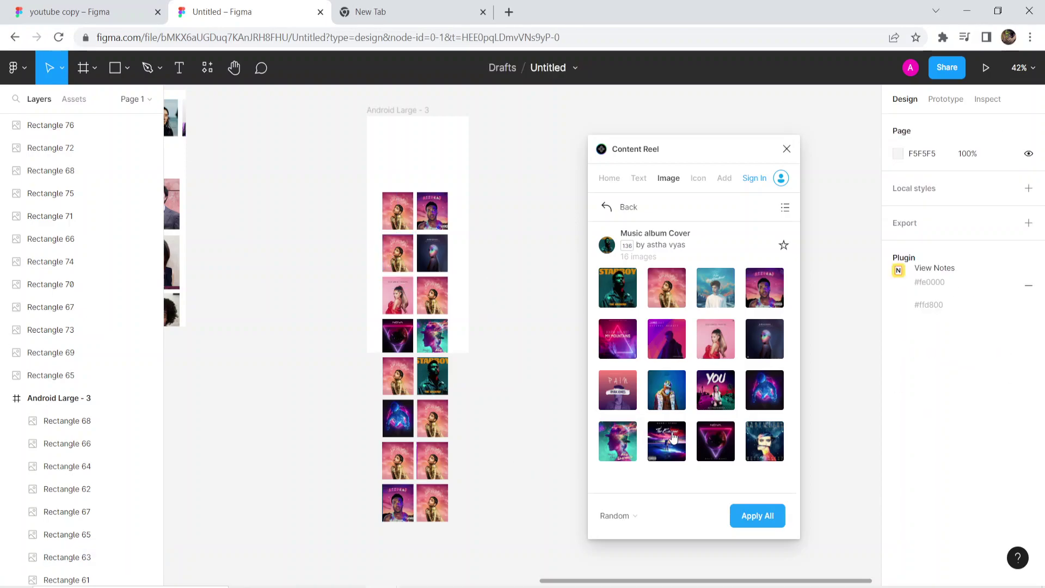
click(605, 209)
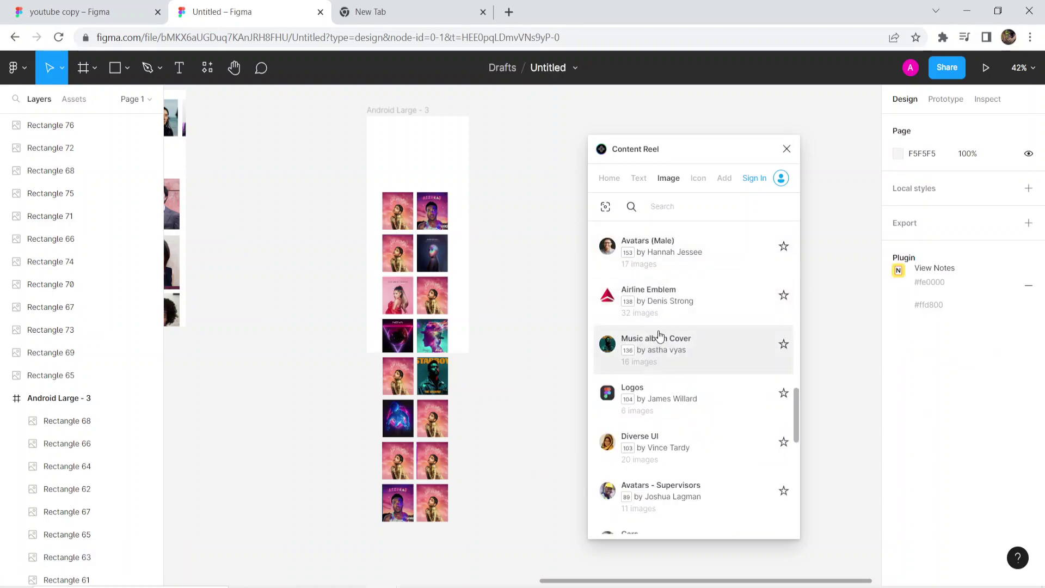
Fill tiles below the frame with airline logos: a red logo, KLM and LATAM.
click(660, 298)
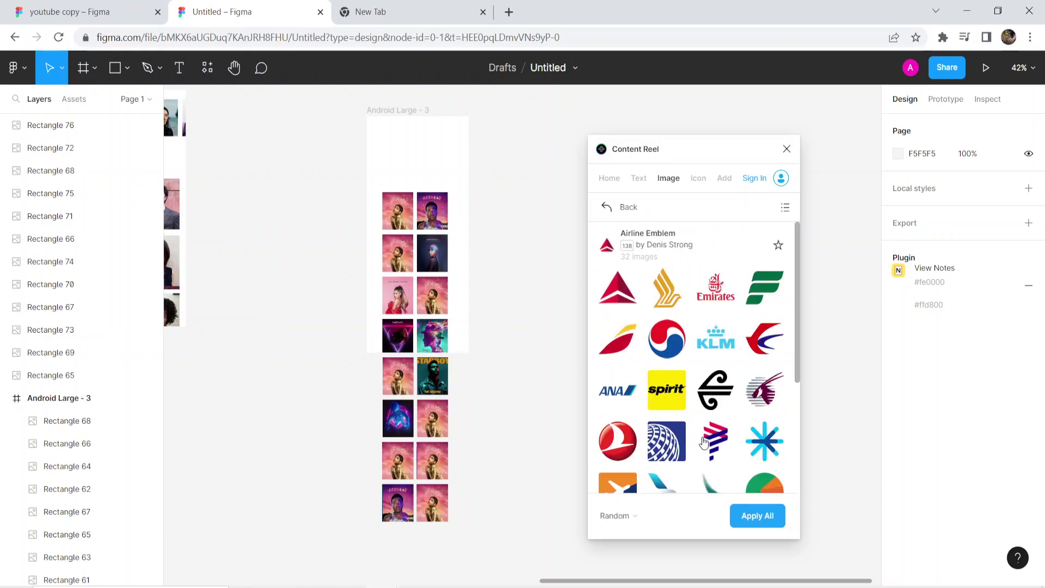
click(395, 387)
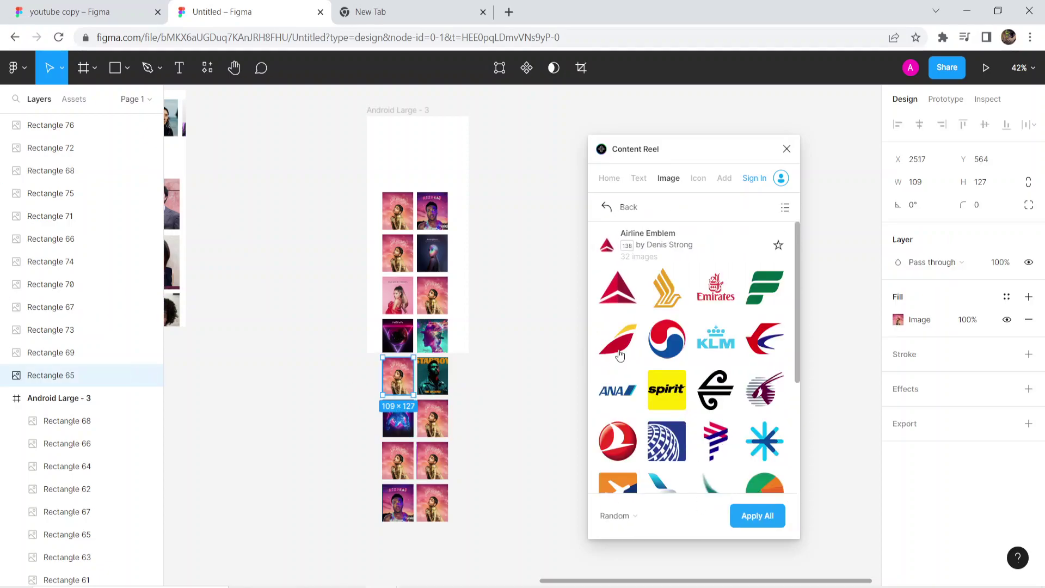
click(389, 255)
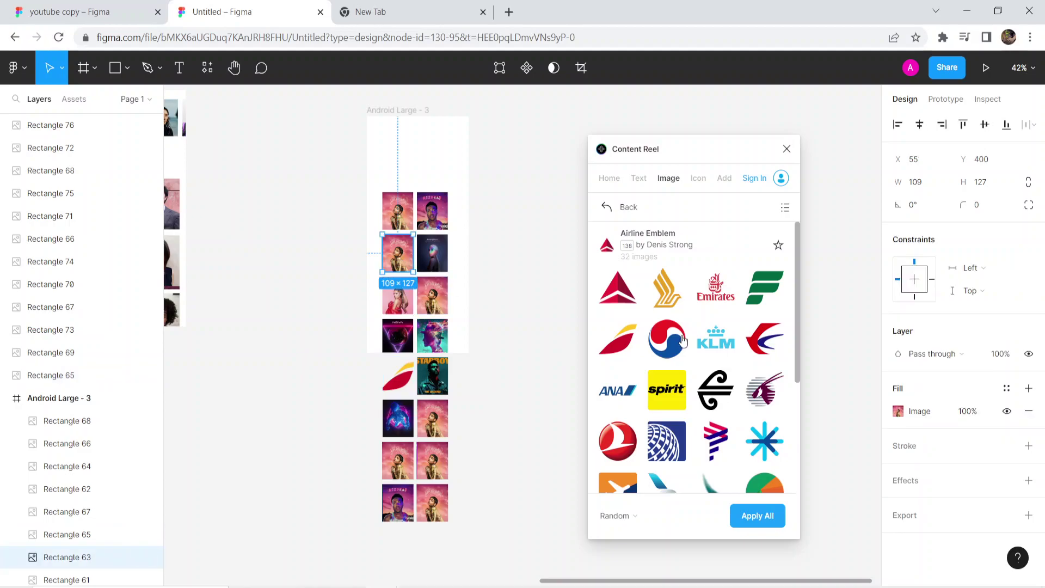
click(723, 347)
click(432, 418)
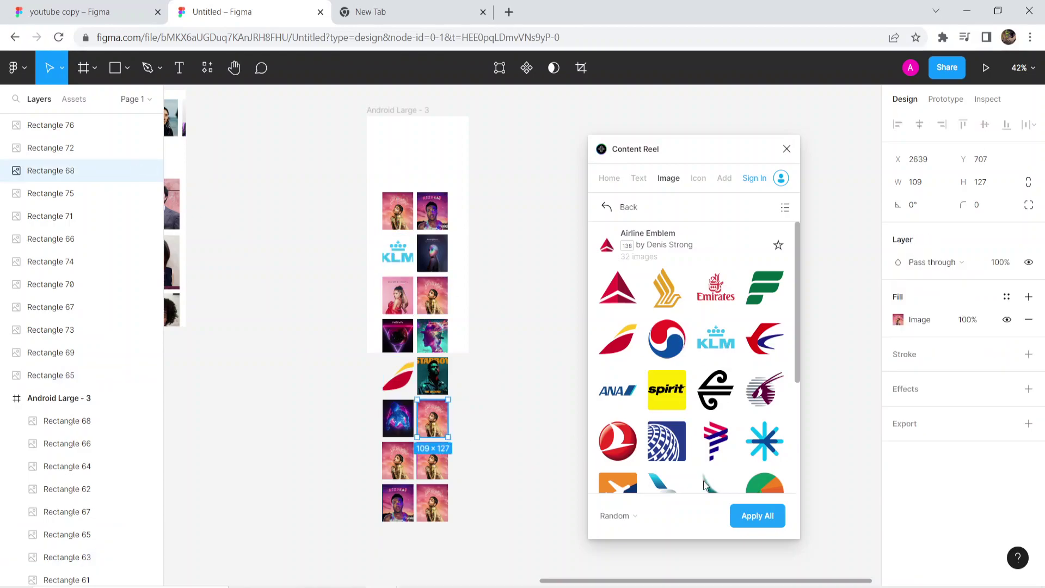
click(713, 450)
scroll(656, 414, down, 3)
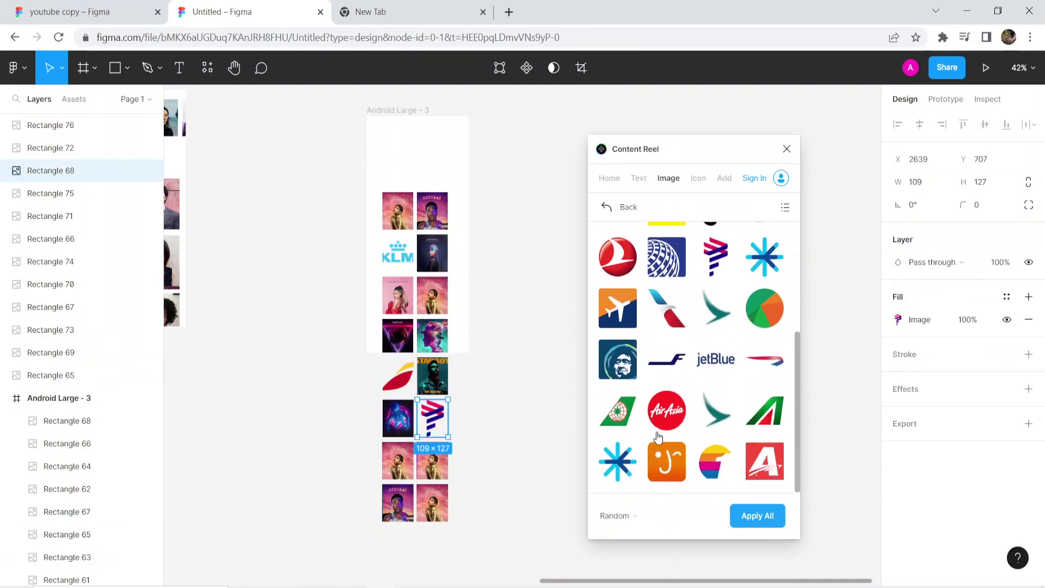
click(439, 476)
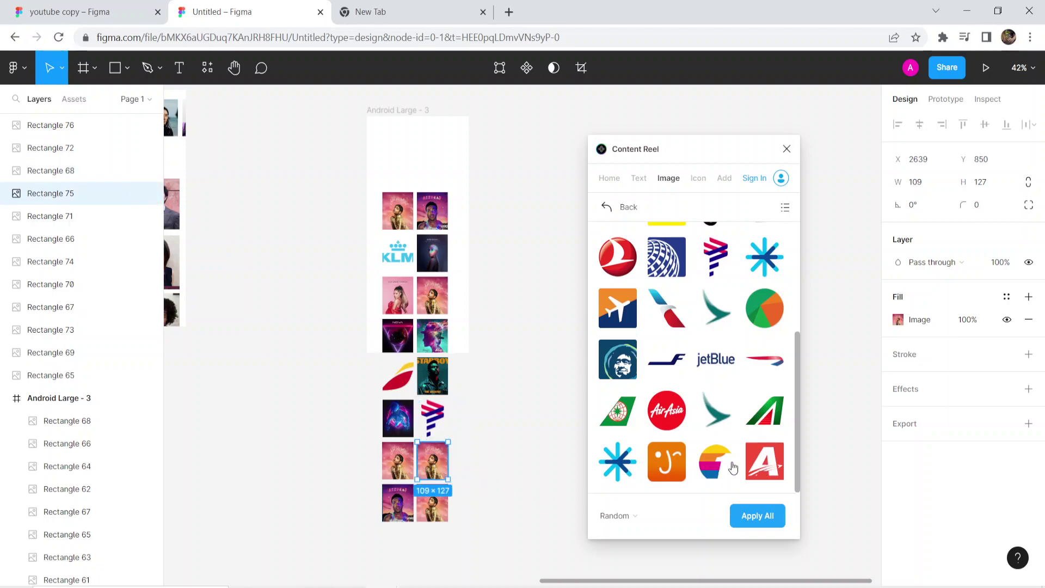
scroll(678, 447, up, 3)
scroll(642, 349, down, 3)
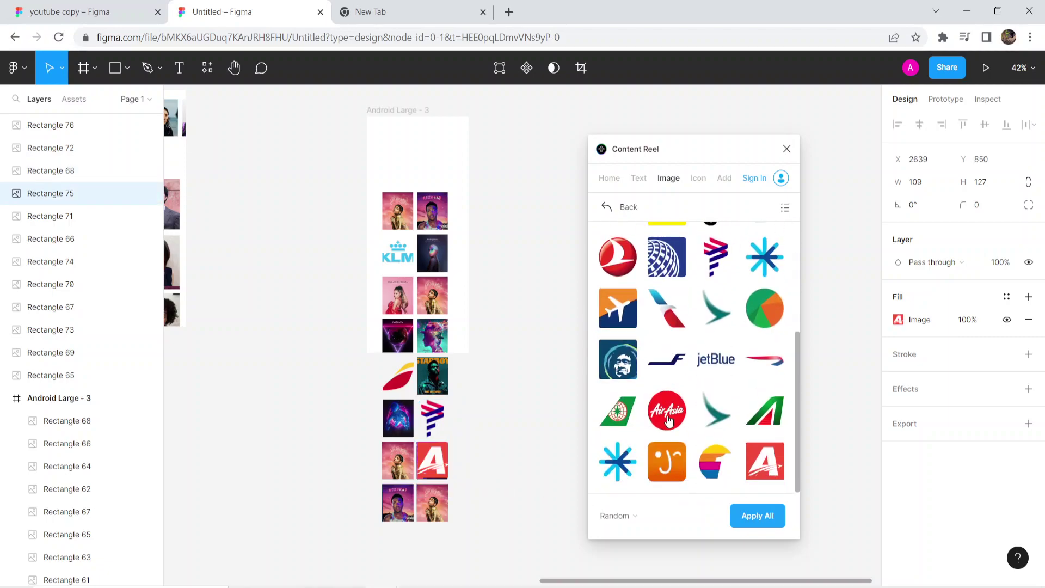
Fill the next rectangle with a male avatar photo and close Content Reel.
click(608, 207)
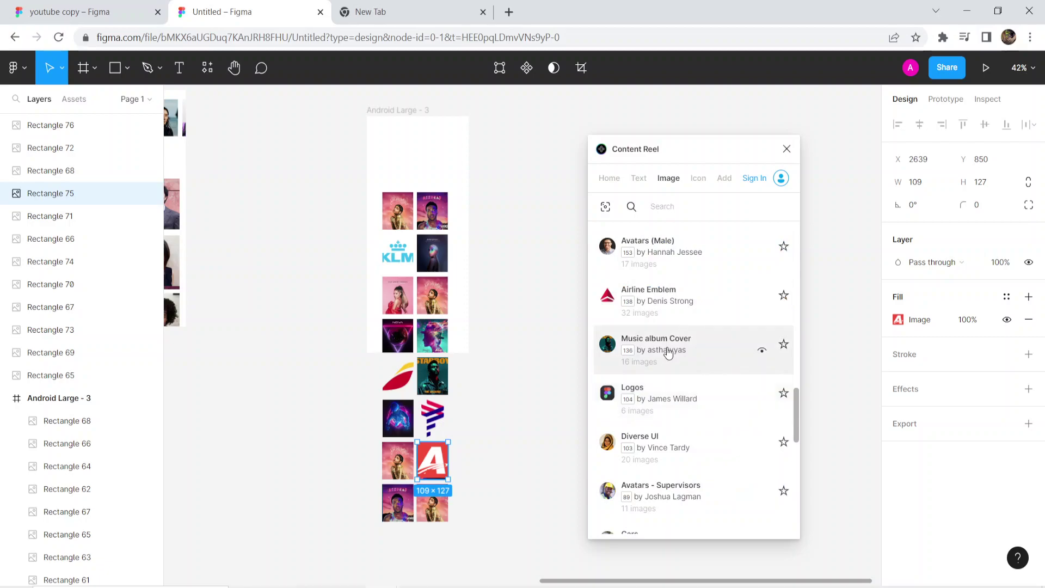
click(657, 270)
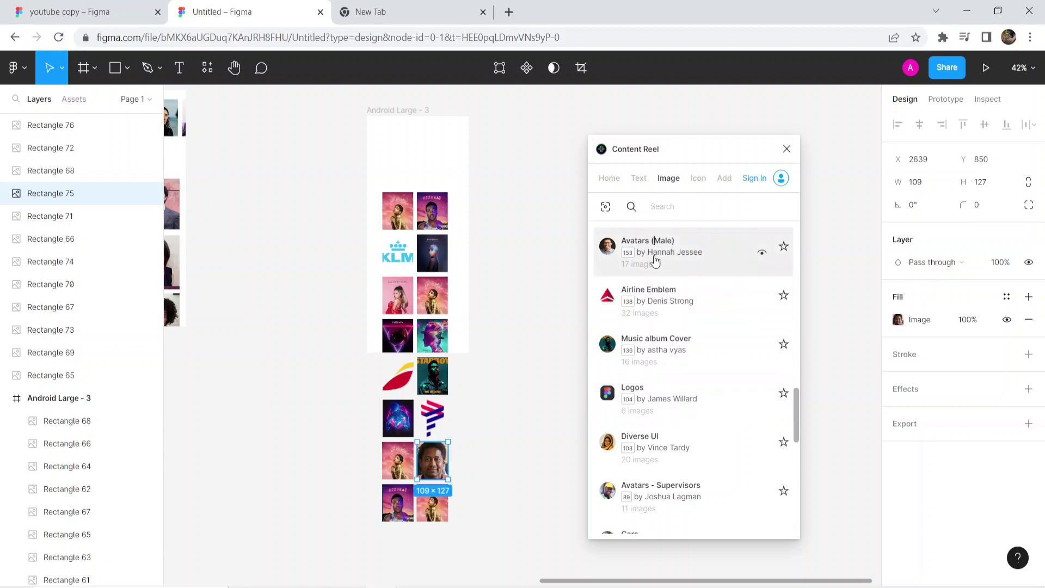
click(655, 254)
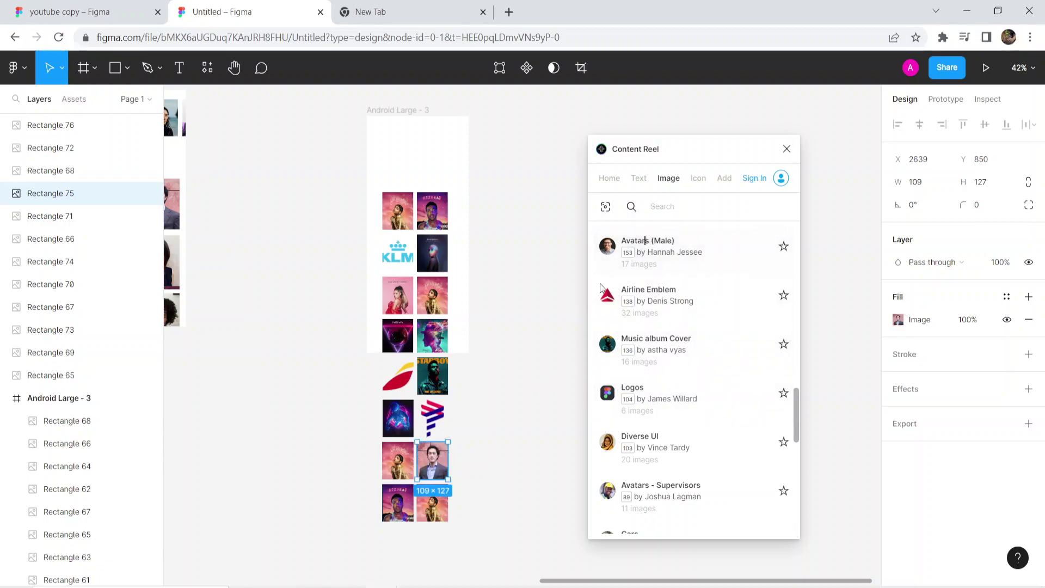
click(546, 312)
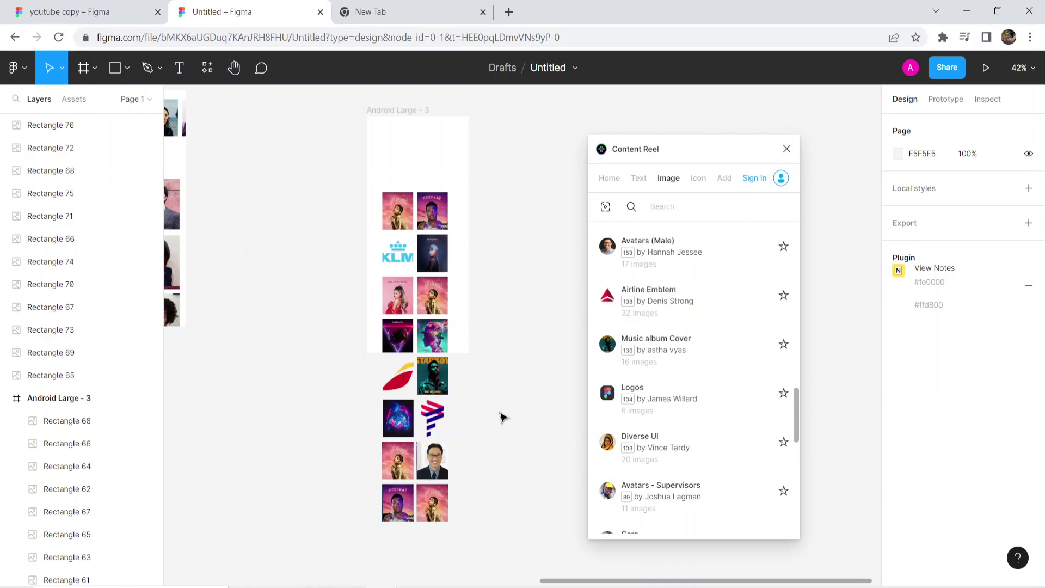
click(787, 149)
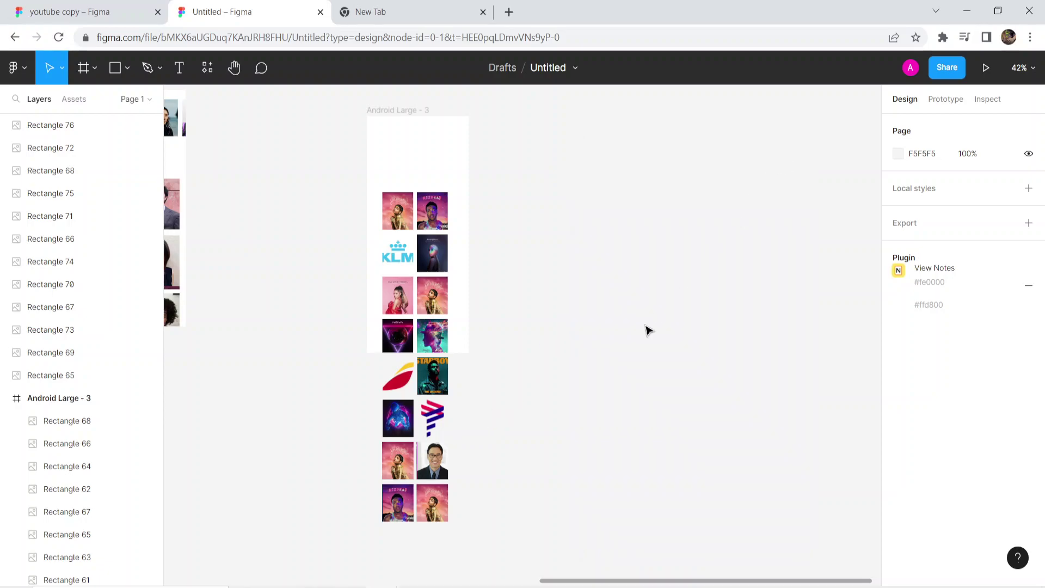
Reopen Content Reel on the LATAM logo rectangle and open the Avatars set.
scroll(412, 505, up, 2)
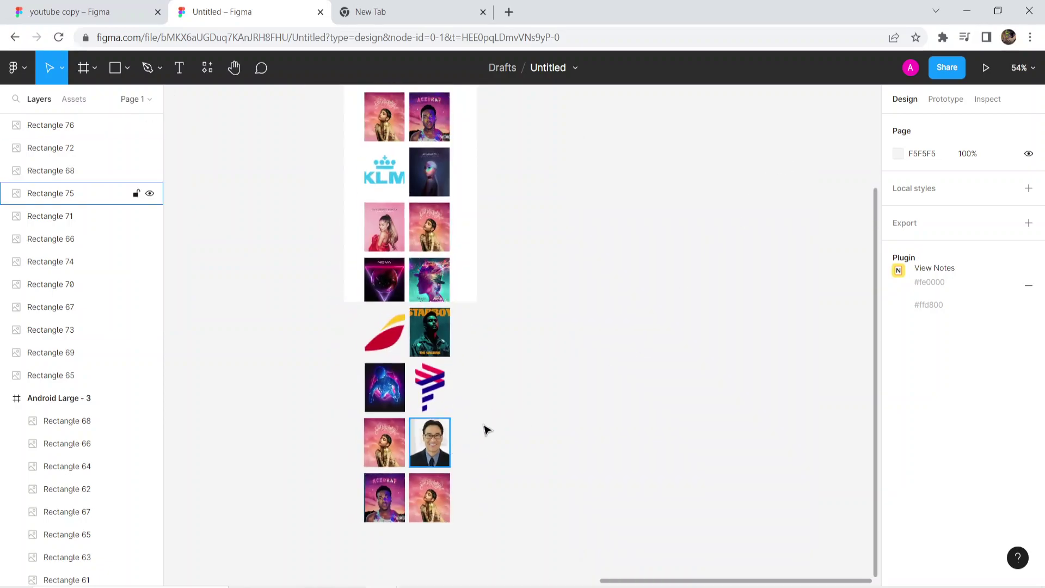
click(450, 409)
right_click(410, 392)
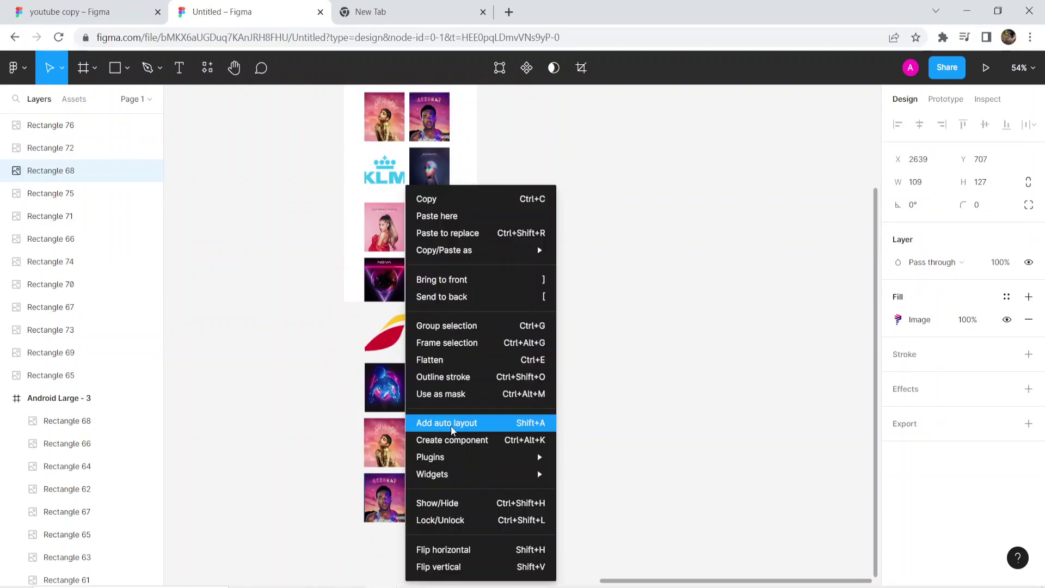
mouse_move(463, 457)
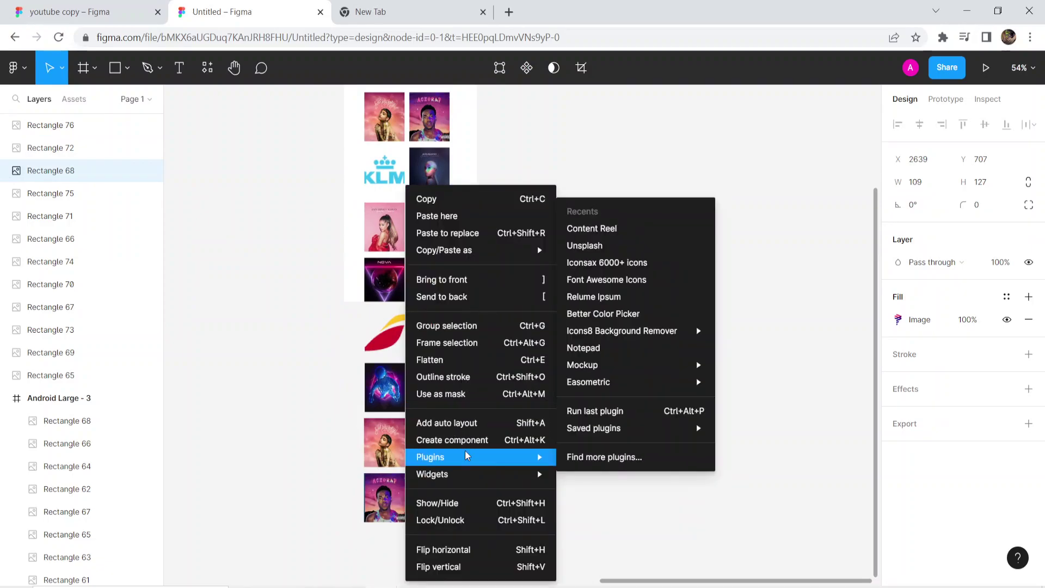
click(631, 228)
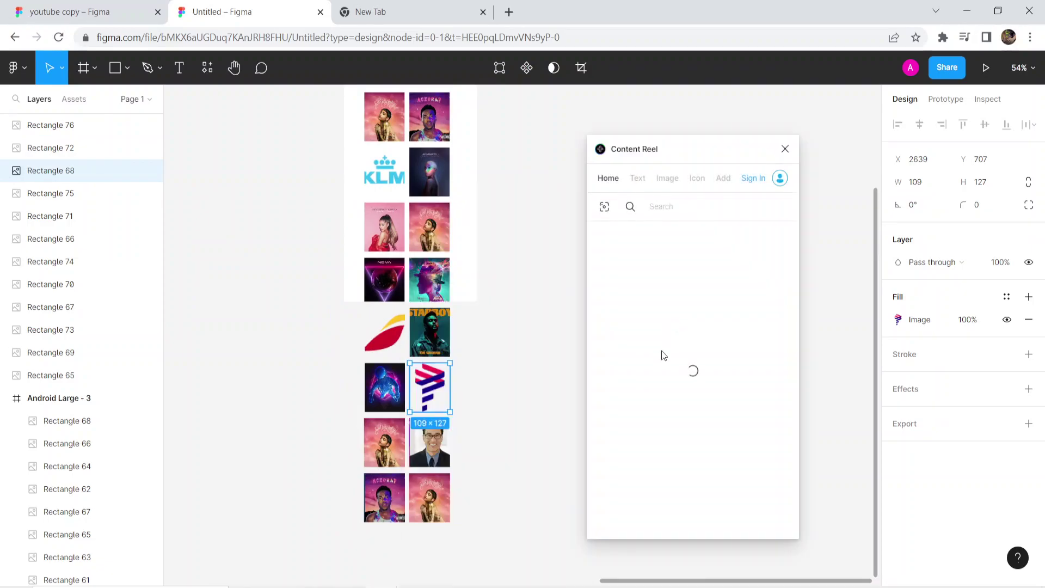
click(667, 178)
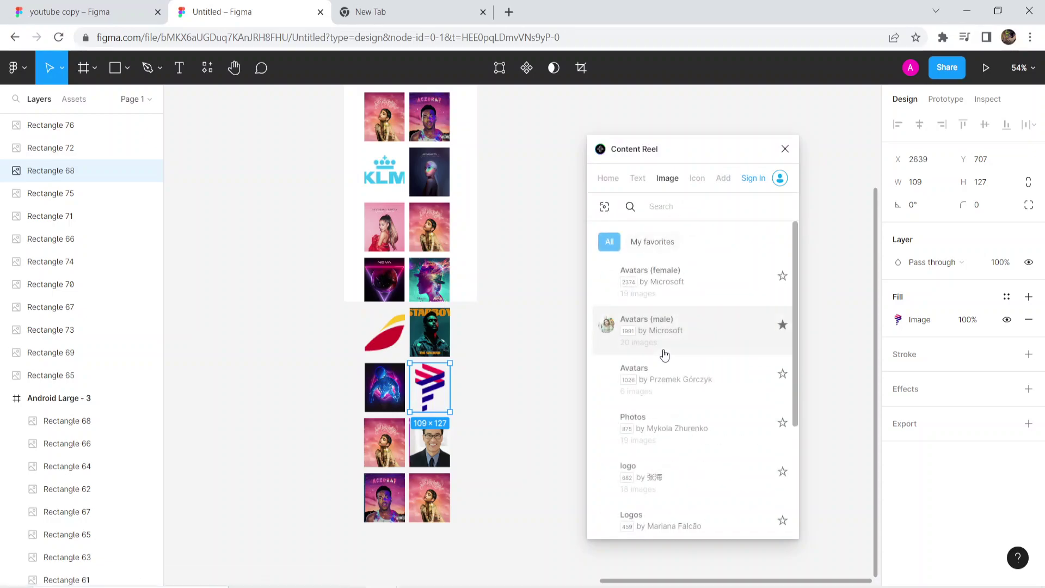
click(645, 375)
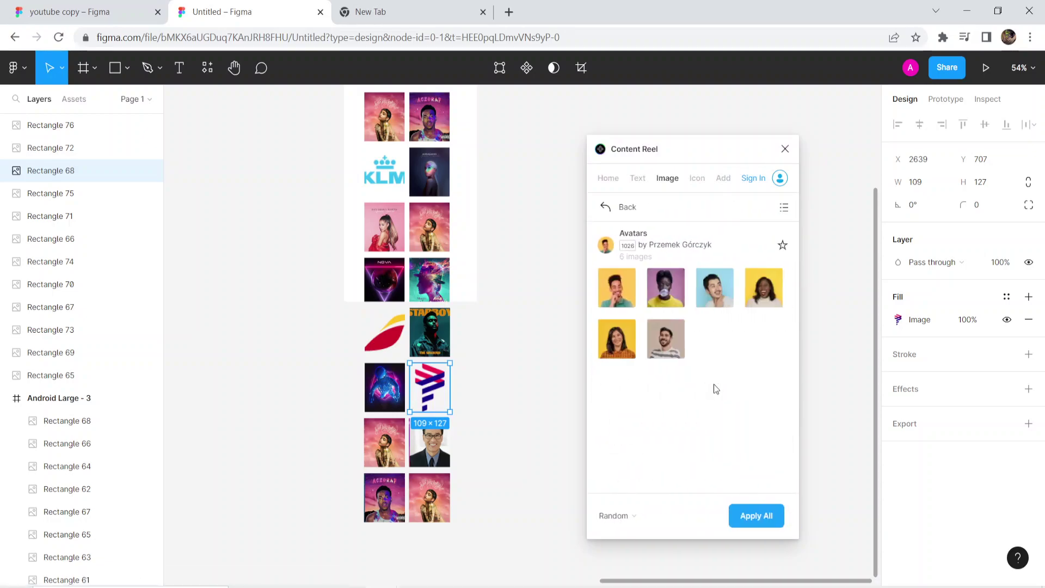
Fill rectangles with the striped-shirt, yellow-background and yellow woman avatars, then close the plugin.
click(676, 344)
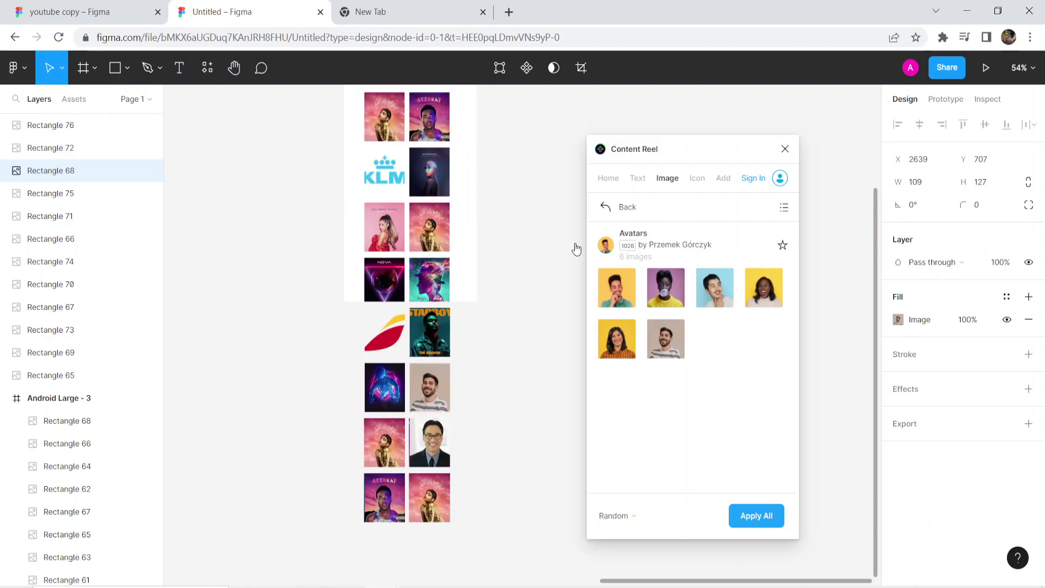
click(618, 292)
click(436, 509)
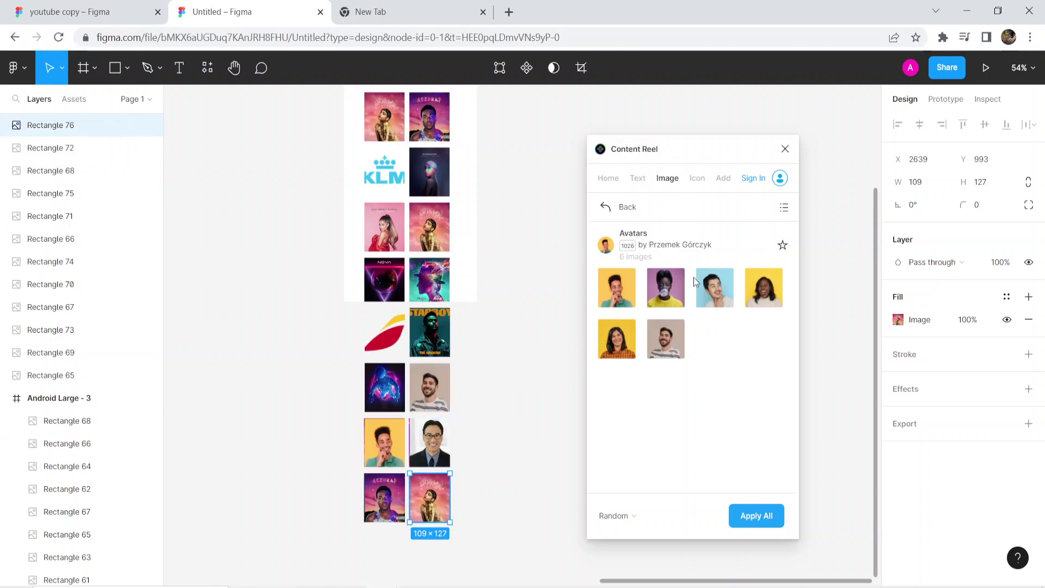
click(781, 295)
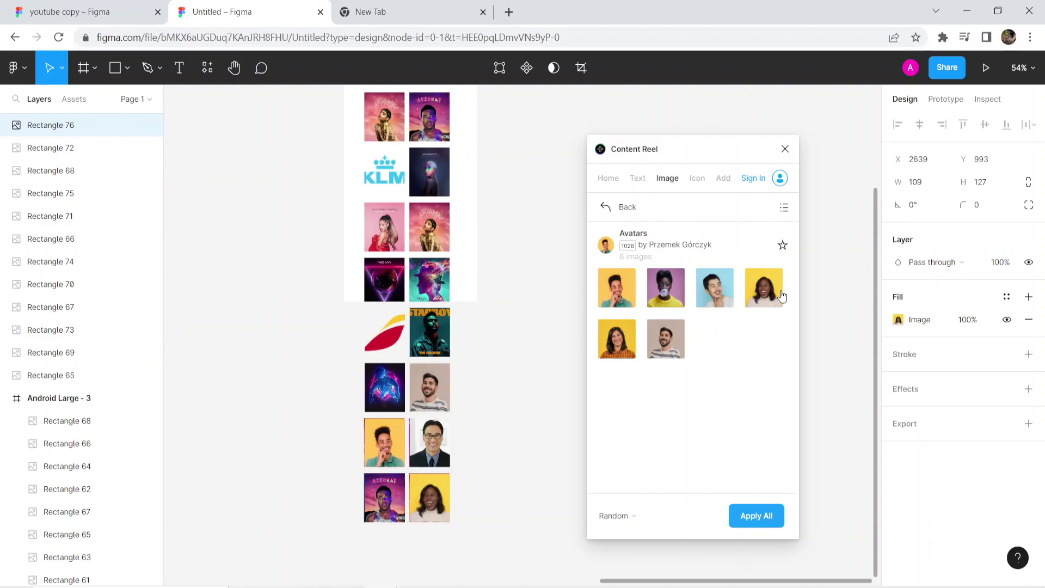
click(785, 148)
click(542, 371)
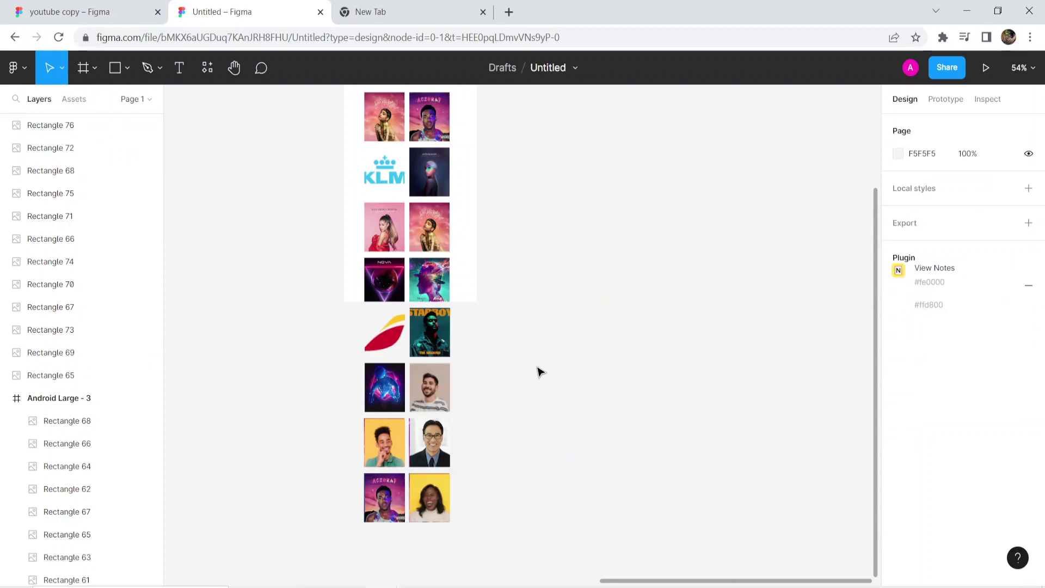
Select the loose Rectangles 65–76 in Layers and move them inside Android Large - 3.
scroll(524, 417, down, 3)
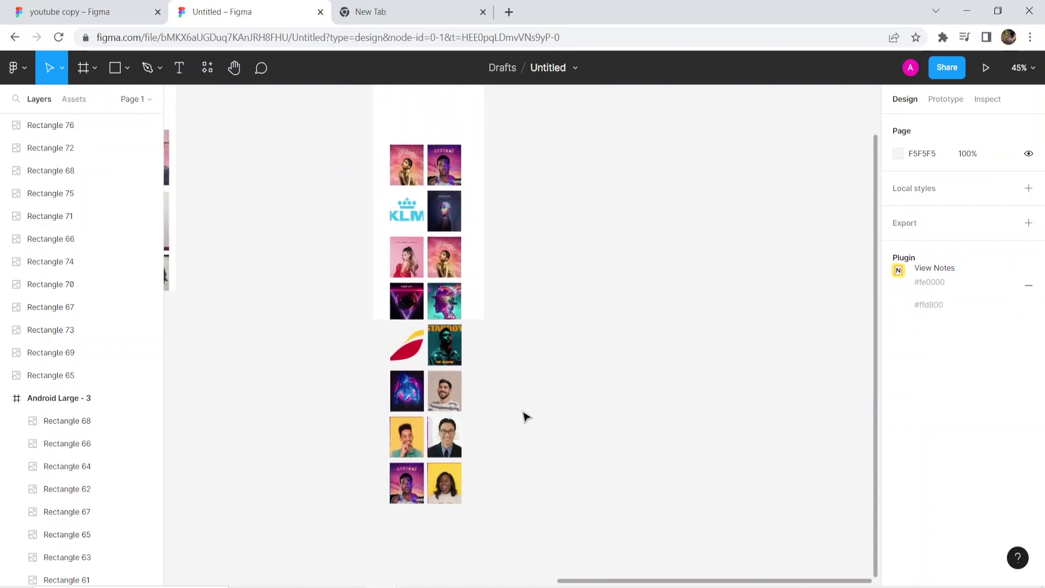
click(514, 416)
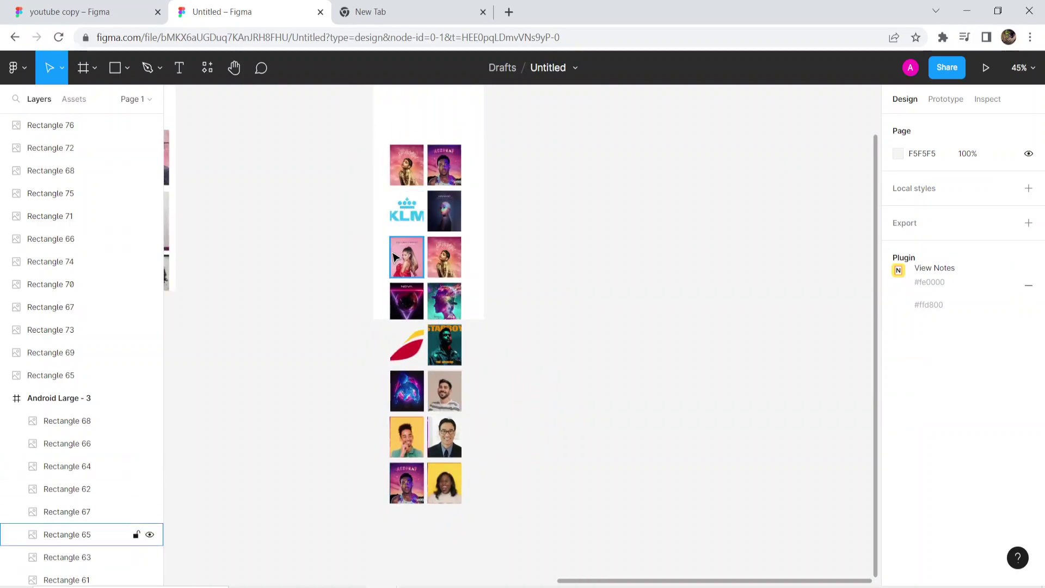
drag(296, 248, 265, 299)
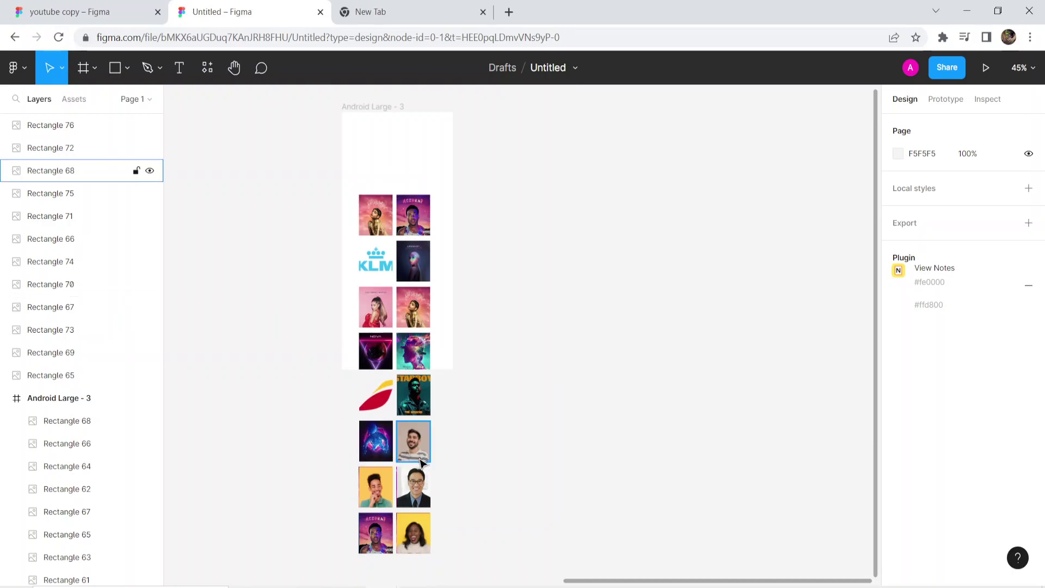
click(66, 579)
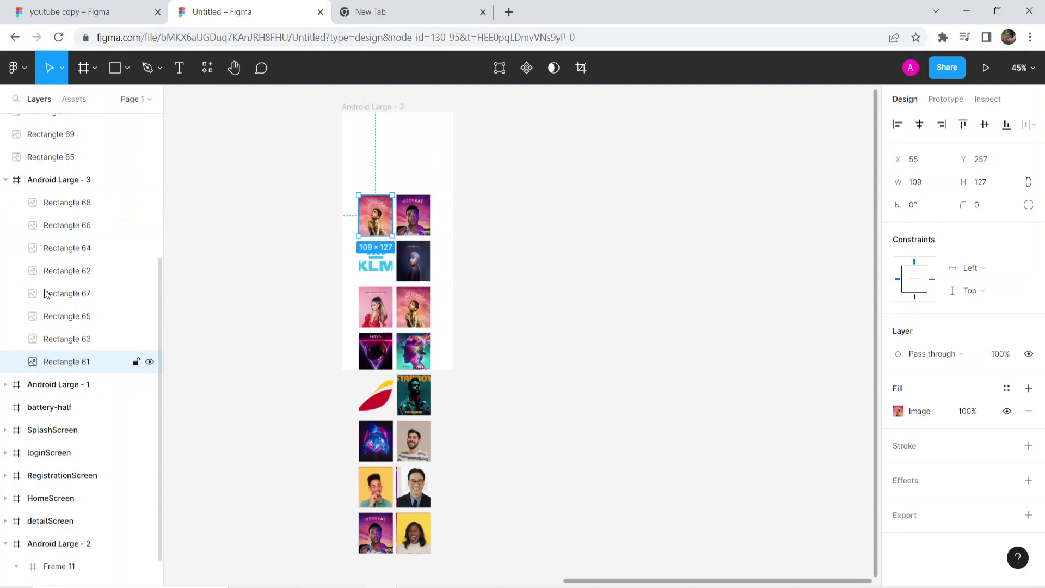
scroll(48, 254, up, 4)
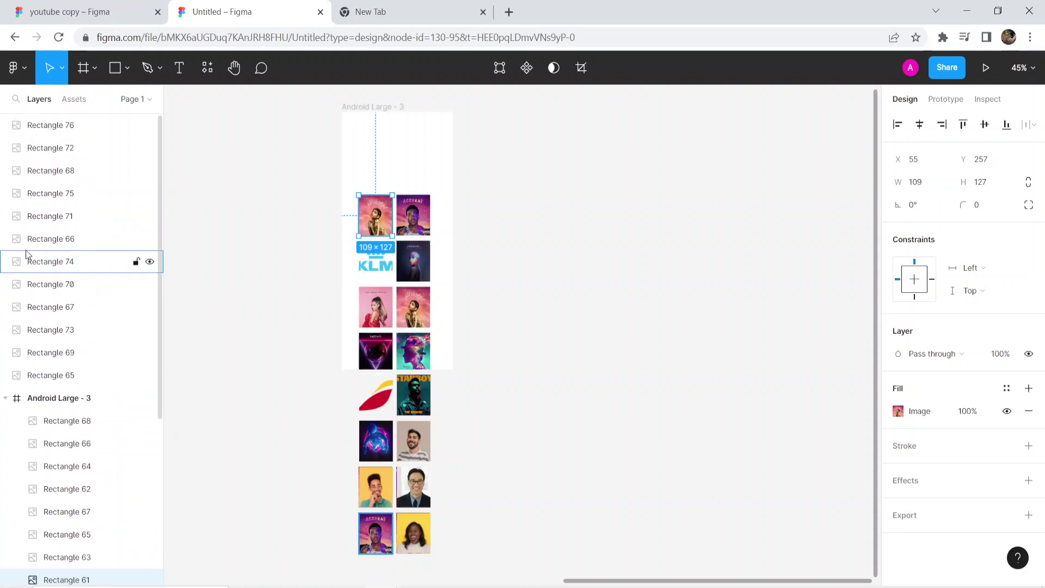
click(33, 123)
shift+click(36, 148)
shift+click(37, 174)
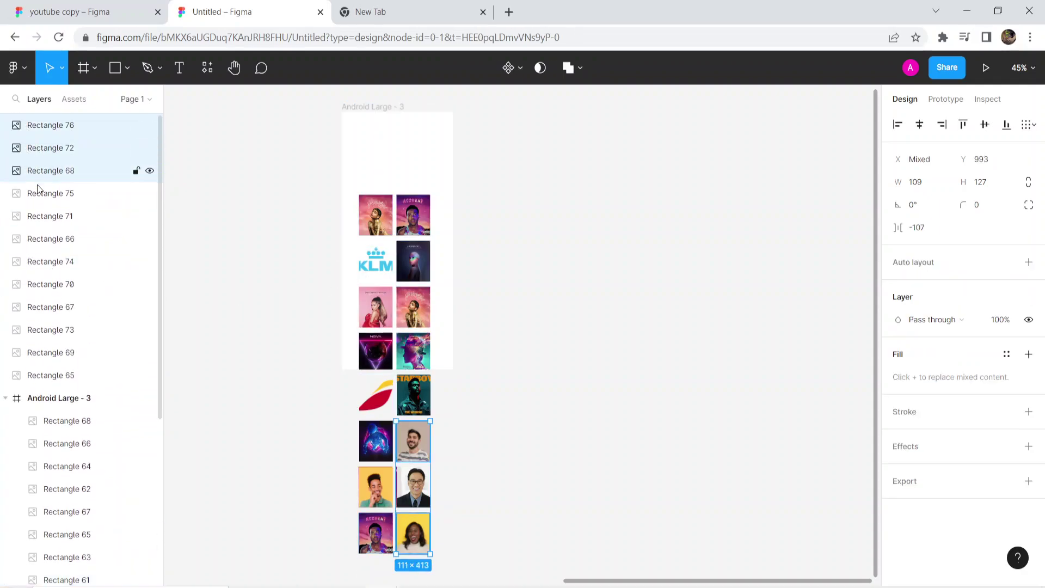
shift+click(45, 196)
shift+click(46, 218)
shift+click(48, 240)
shift+click(48, 262)
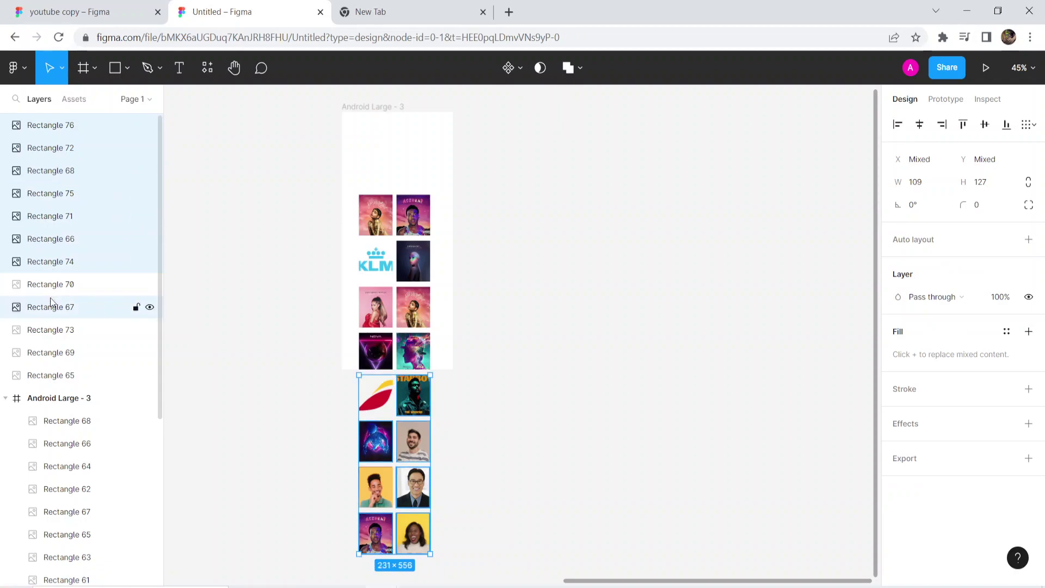
shift+click(55, 286)
shift+click(55, 307)
shift+click(54, 330)
shift+click(54, 355)
shift+click(54, 378)
drag(54, 381, 55, 417)
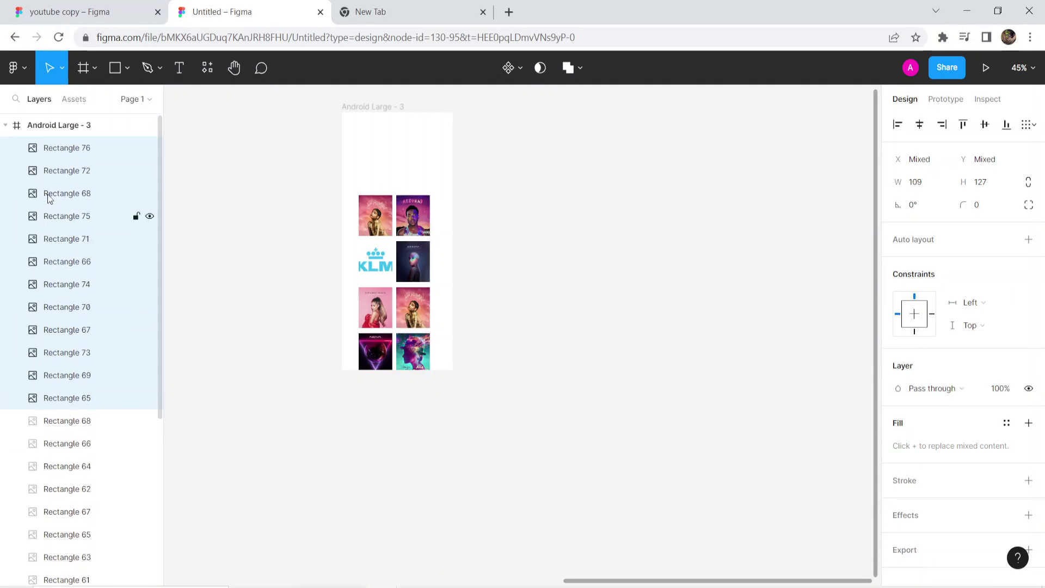
Marquee-select all grid image rectangles and group them with Ctrl+G into Group 6.
click(55, 133)
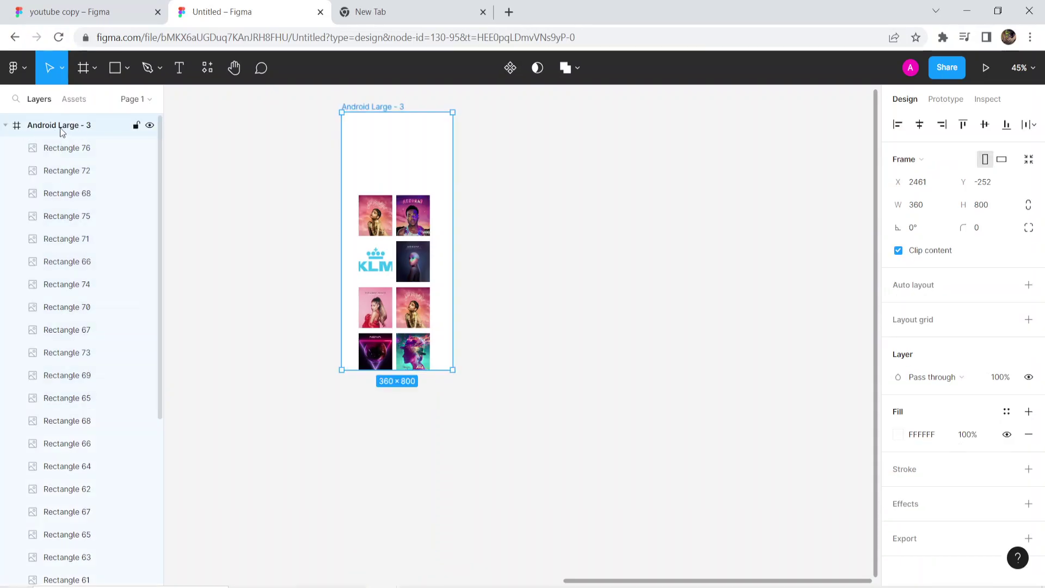
click(6, 126)
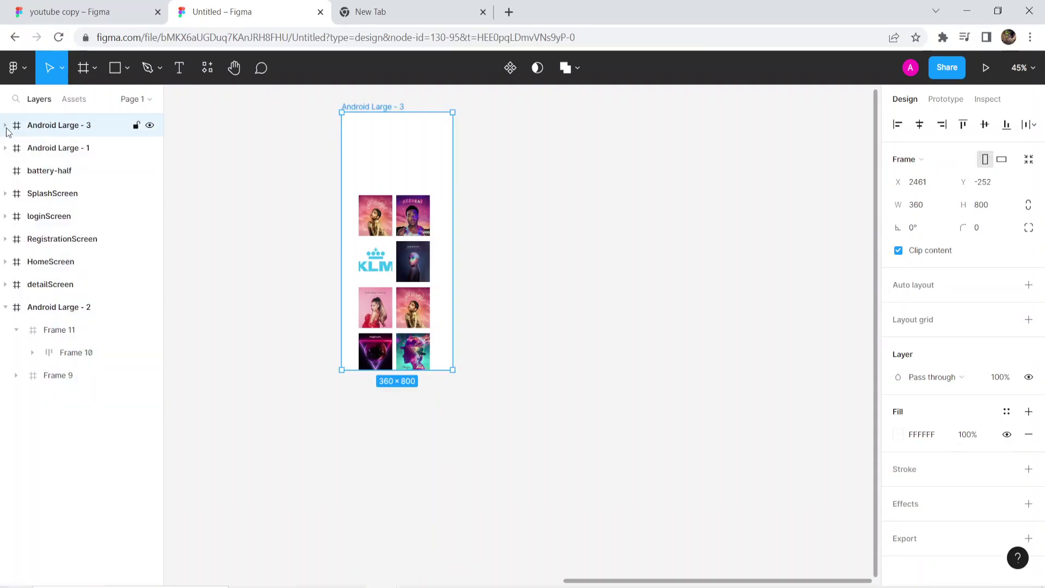
click(5, 125)
scroll(54, 377, down, 3)
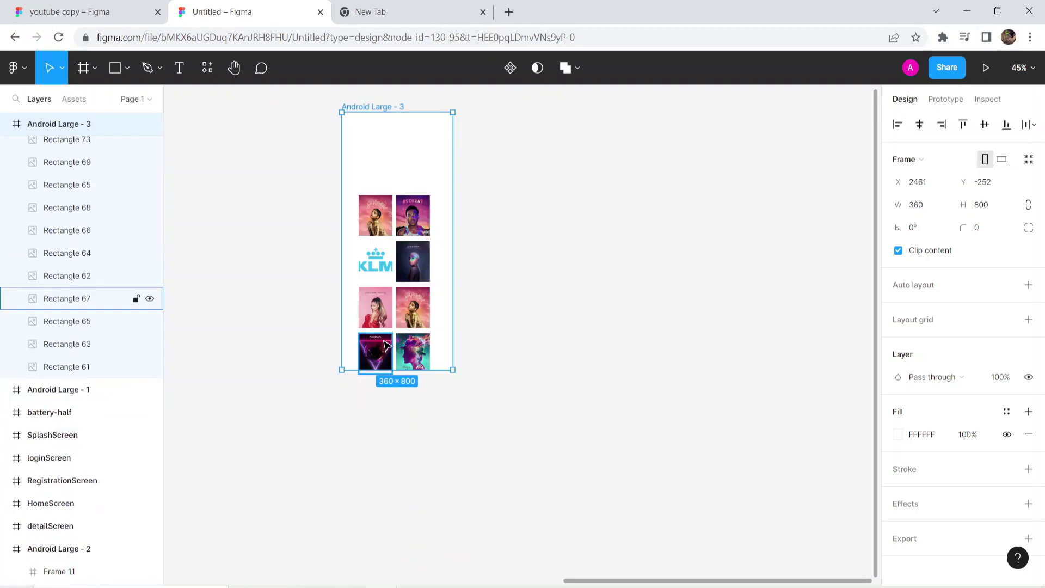
scroll(60, 229, up, 4)
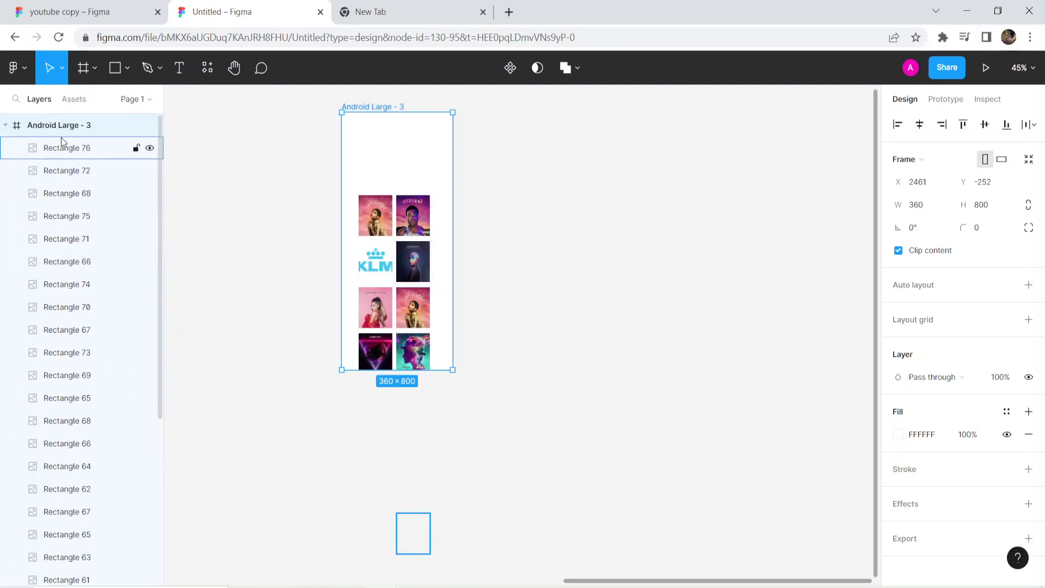
click(65, 216)
click(524, 540)
drag(524, 541, 327, 215)
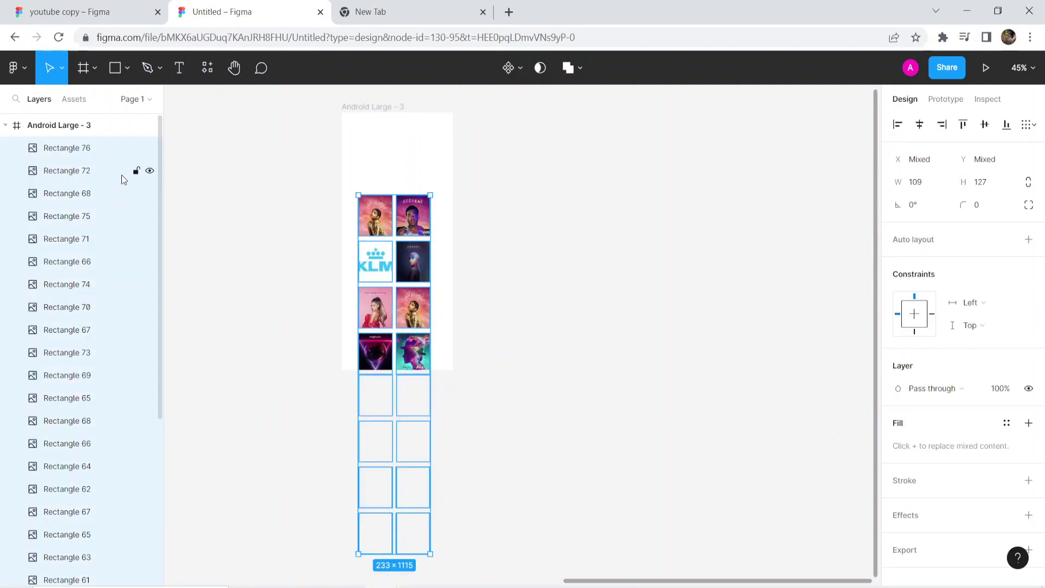
key(ctrl+g)
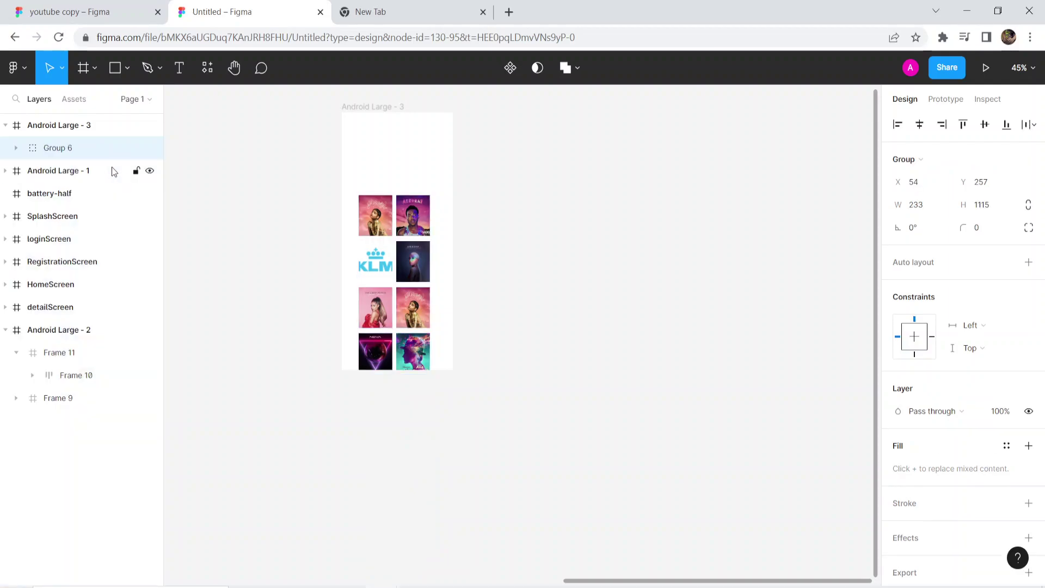
Wrap Group 6 in a new frame, Frame 12, with Ctrl+Alt+G.
click(14, 148)
click(15, 149)
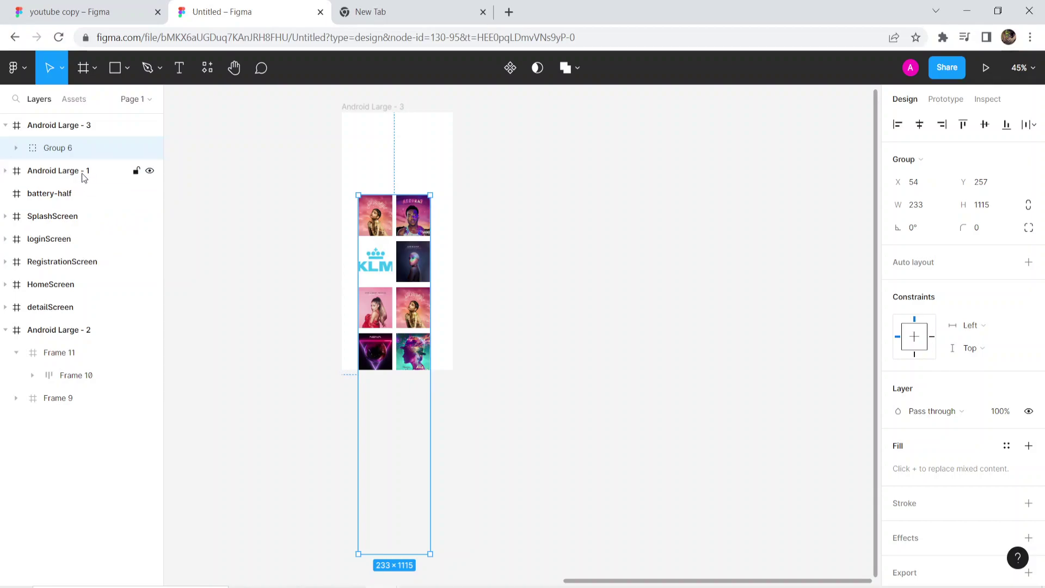
key(ctrl+alt+g)
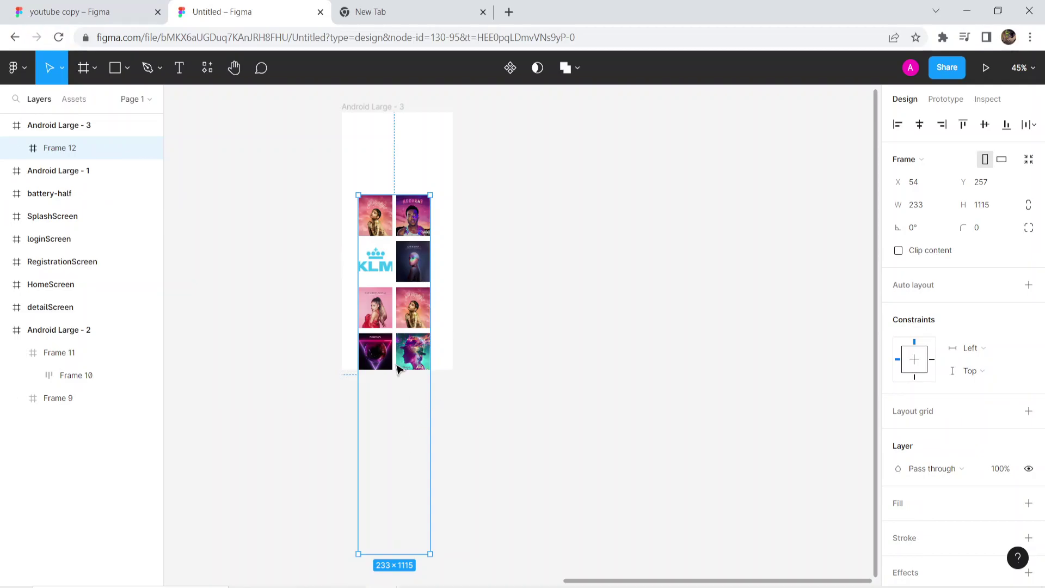
Shorten Frame 12 from 1115 to 556 px tall by dragging its bottom edge.
click(16, 148)
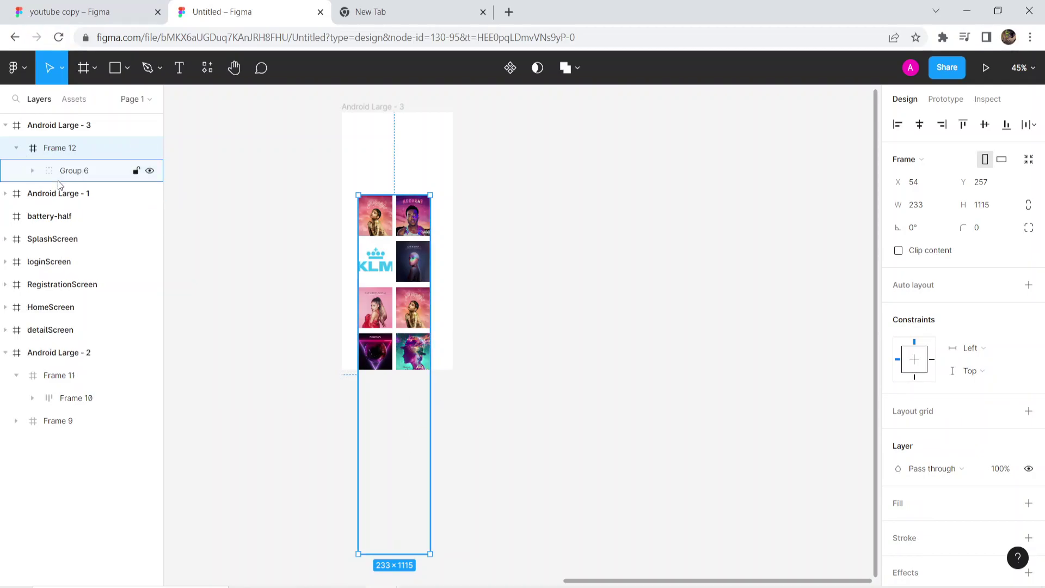
click(32, 171)
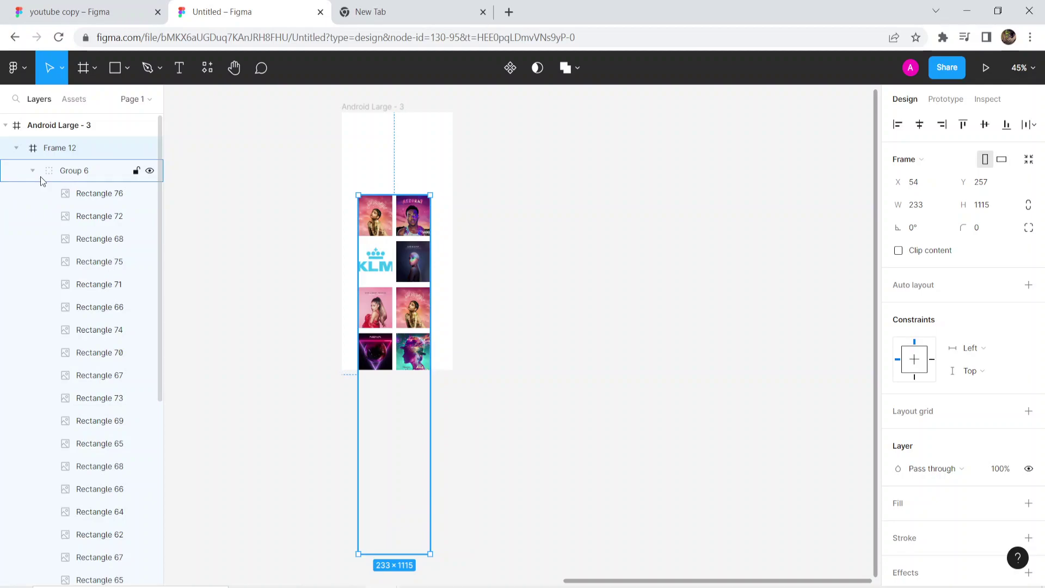
click(34, 171)
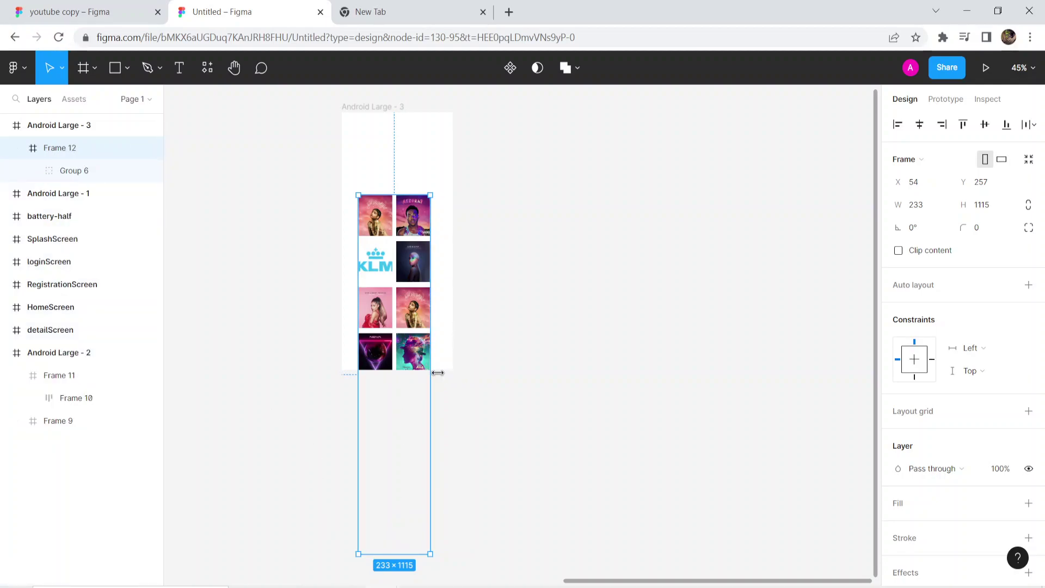
drag(393, 554, 407, 375)
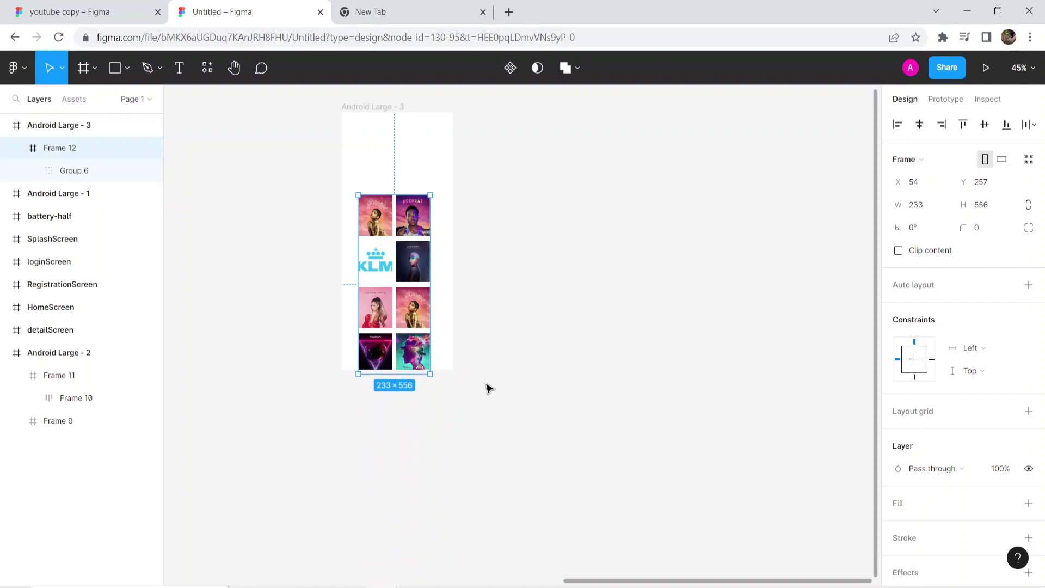
click(465, 381)
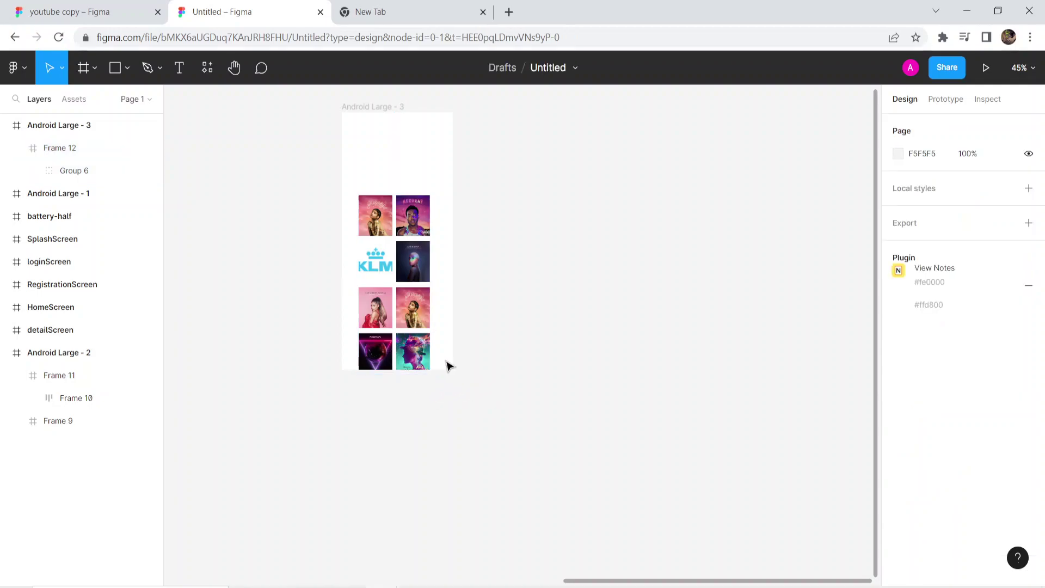
Set Frame 12's prototype overflow scrolling to Vertical.
click(59, 152)
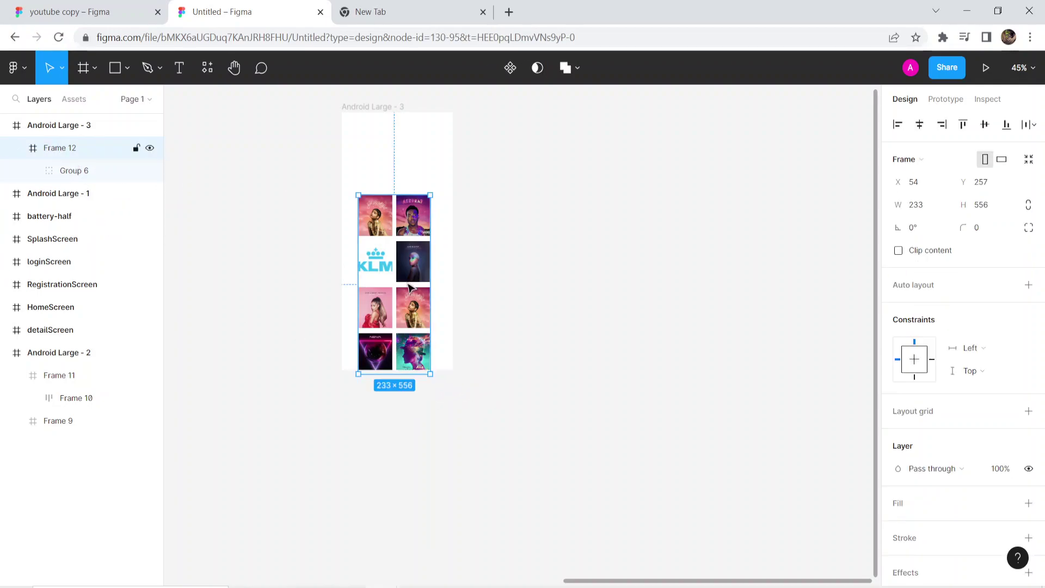
click(946, 99)
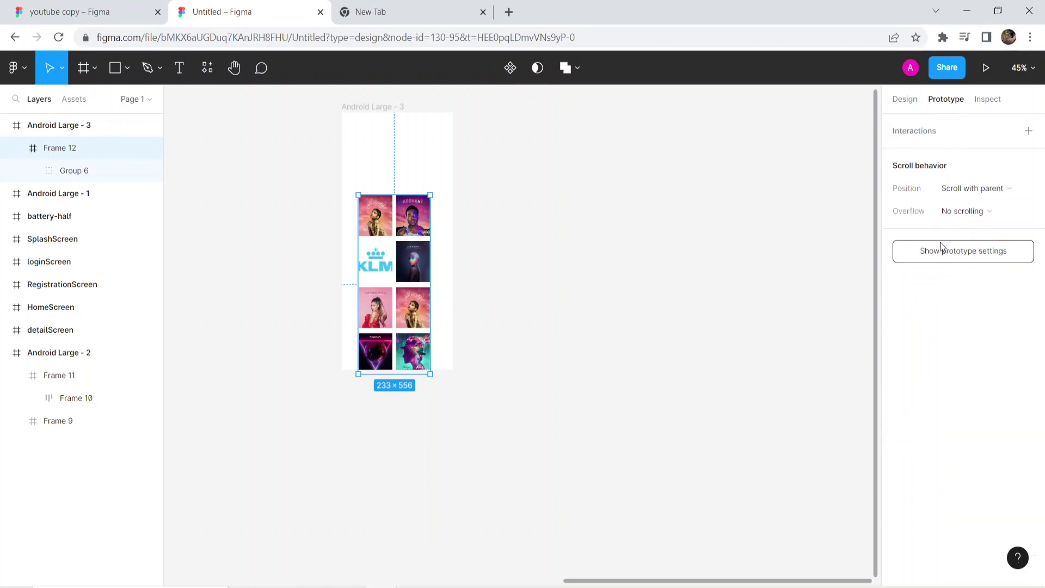
click(969, 211)
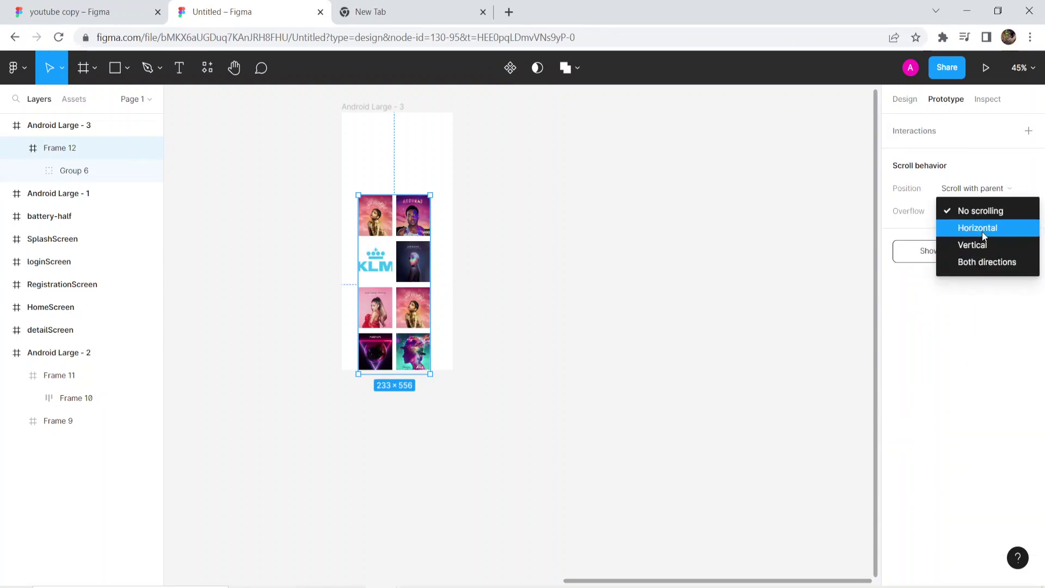
click(985, 248)
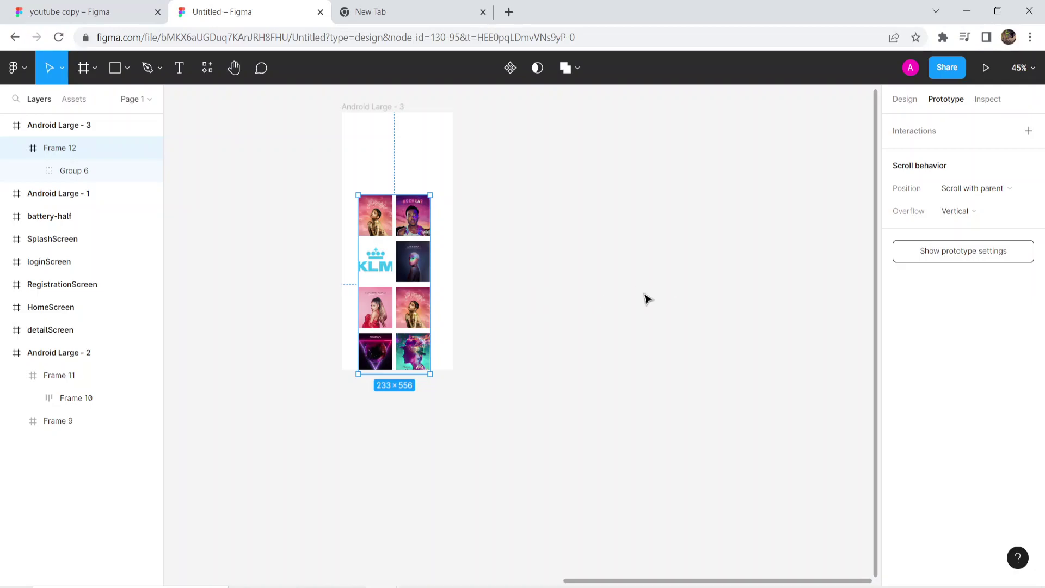
click(417, 166)
Select Android Large - 3 and present its prototype with Ctrl+Alt+Enter.
right_click(415, 166)
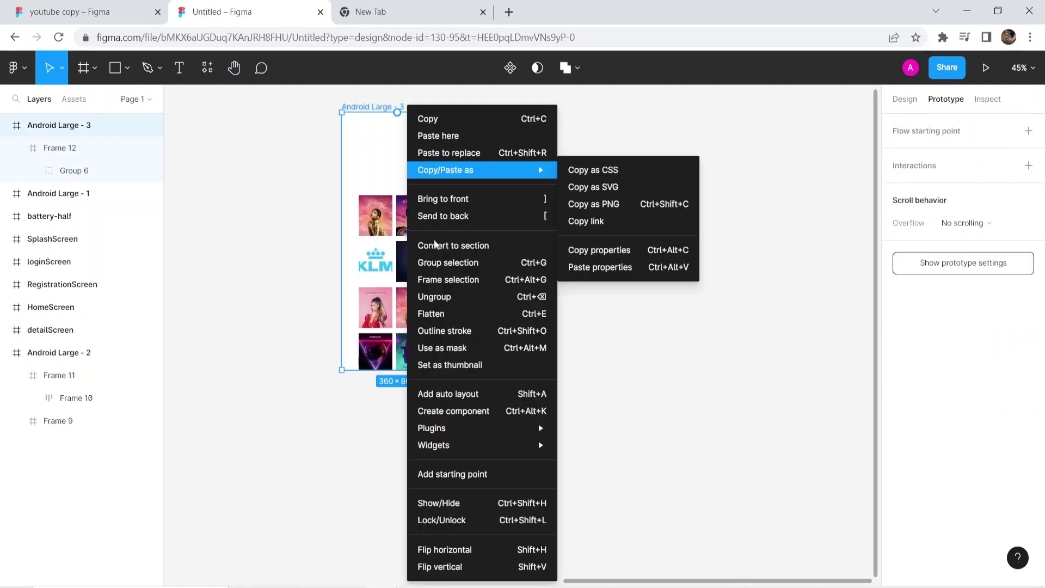
click(359, 161)
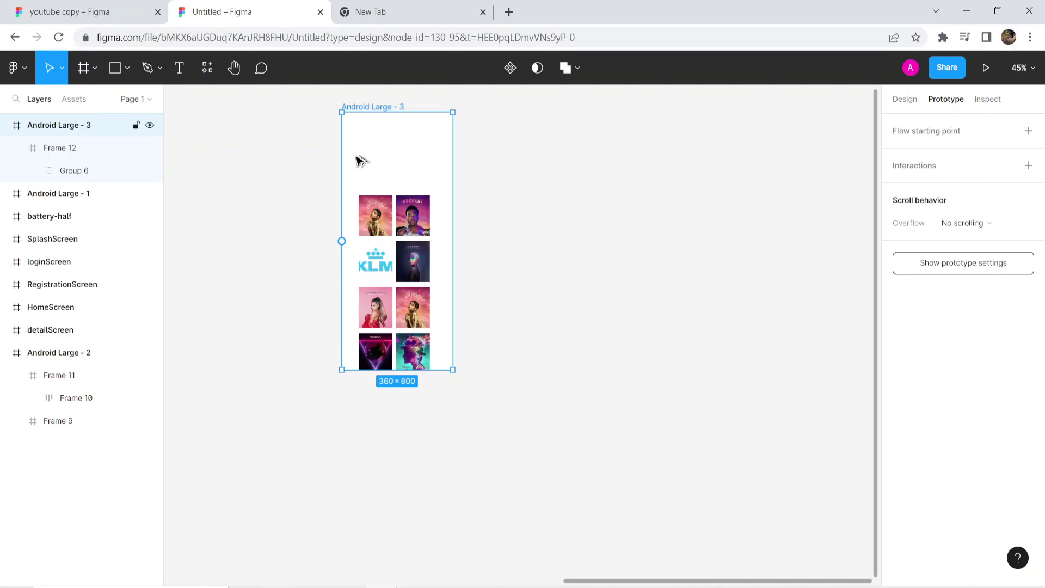
key(ctrl+alt+Return)
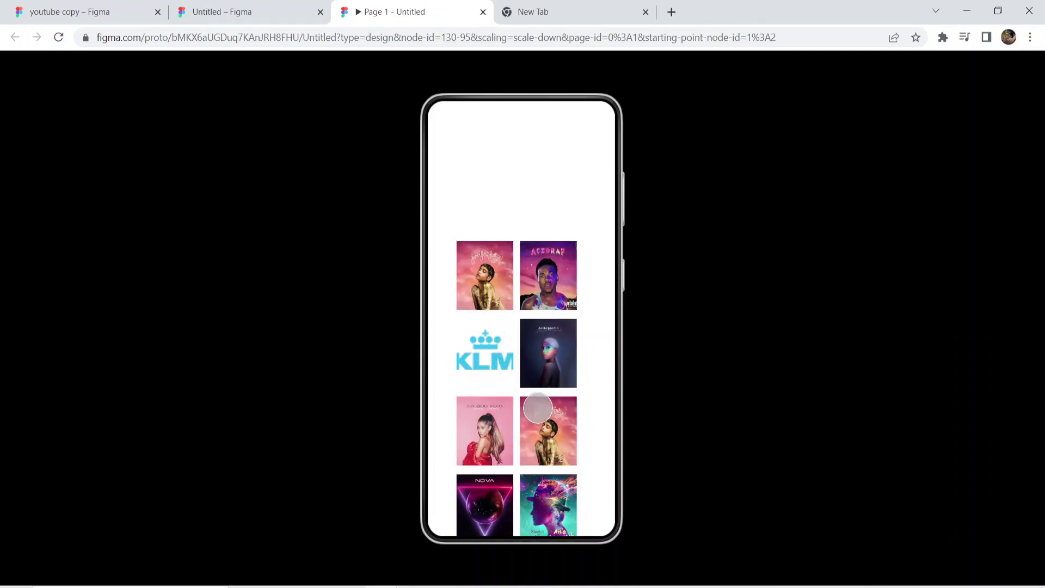
Drag the image grid up and down in the prototype to confirm it scrolls.
drag(531, 456, 499, 345)
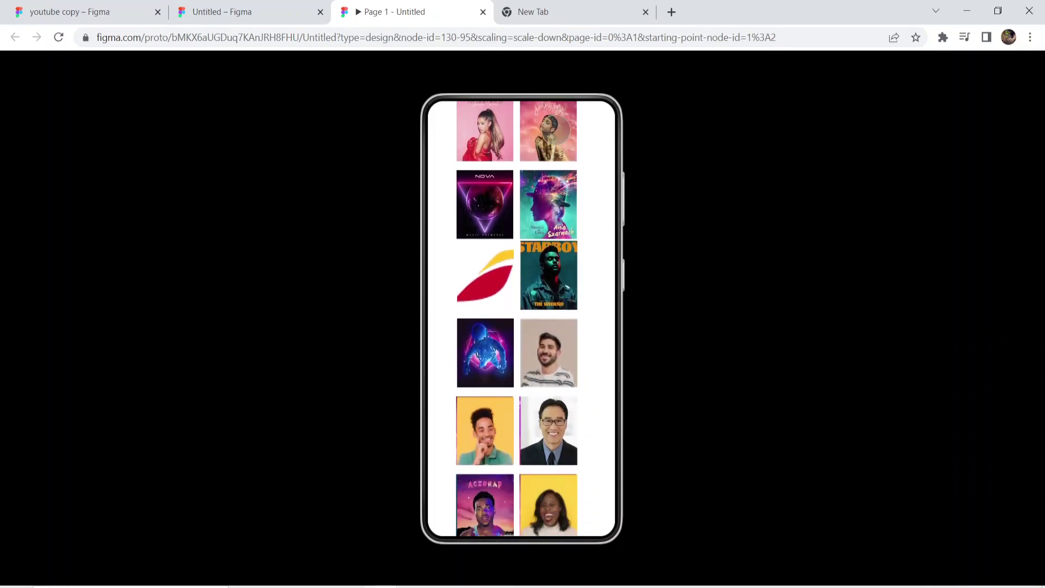
drag(525, 273, 525, 358)
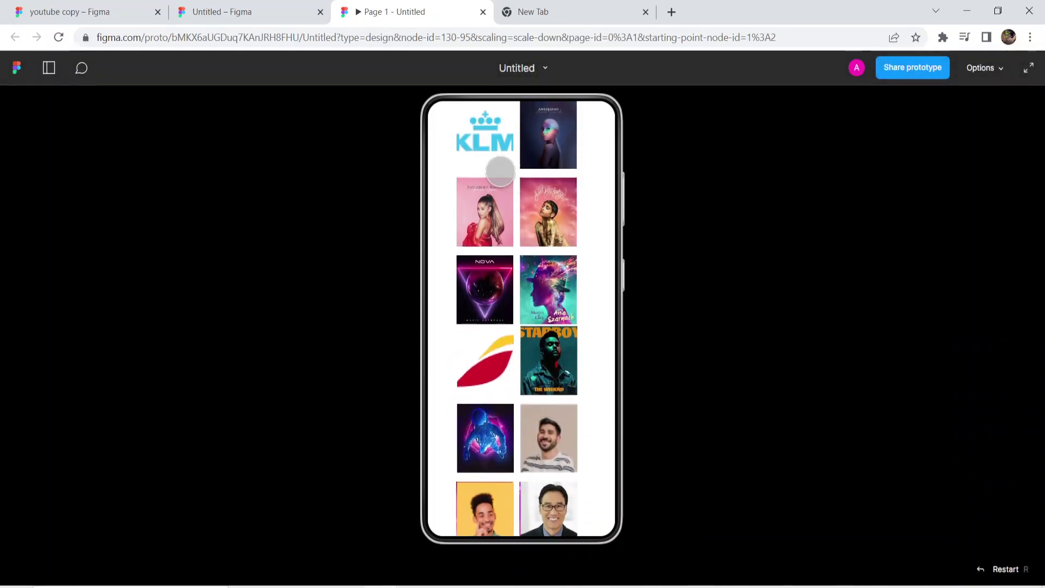
drag(527, 460, 545, 573)
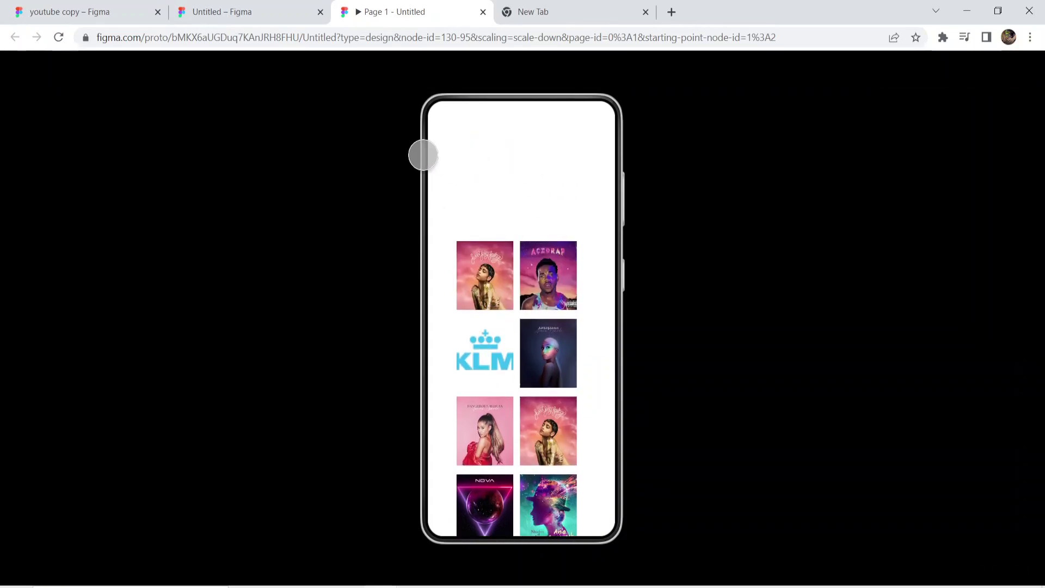
Close the prototype preview and select Frame 12 back in the editor.
click(483, 12)
click(467, 264)
click(400, 278)
Draw a 142×119 grey placeholder rectangle at the top of the phone screen.
click(321, 133)
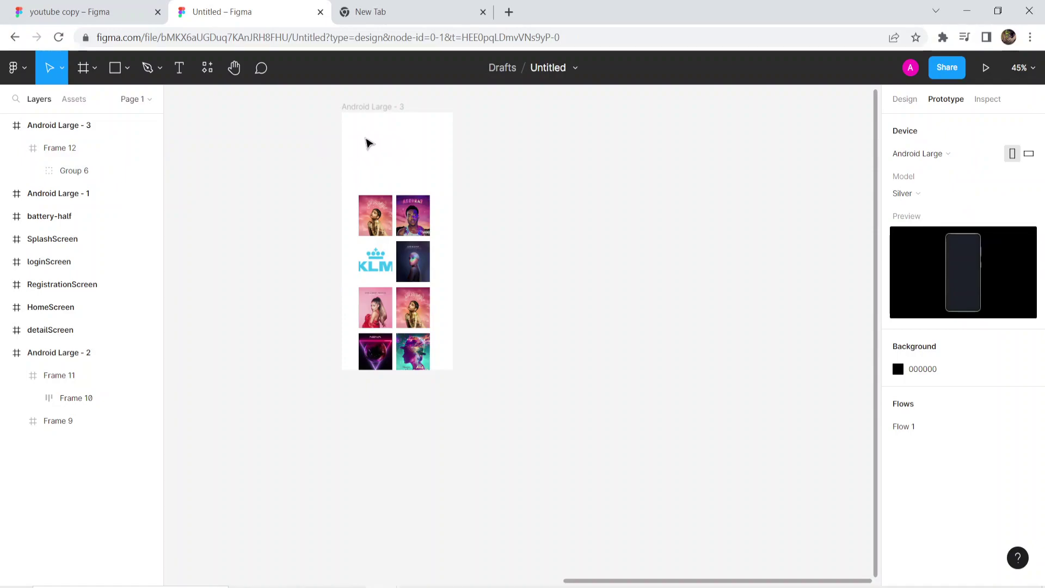
key(r)
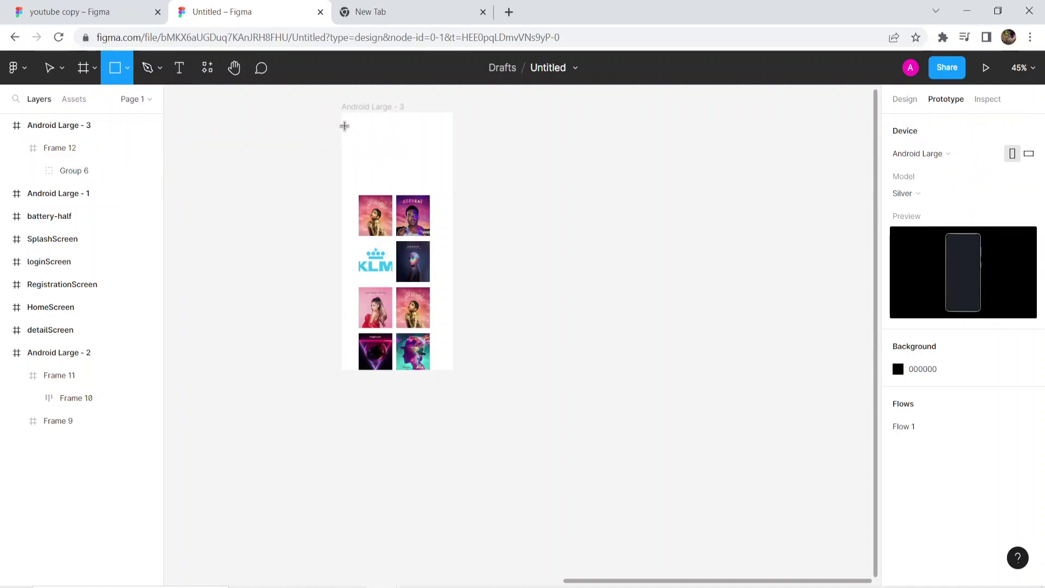
mouse_move(345, 126)
mouse_down()
mouse_move(386, 163)
mouse_move(438, 147)
mouse_move(430, 148)
mouse_up()
click(390, 161)
click(371, 150)
click(459, 154)
click(903, 99)
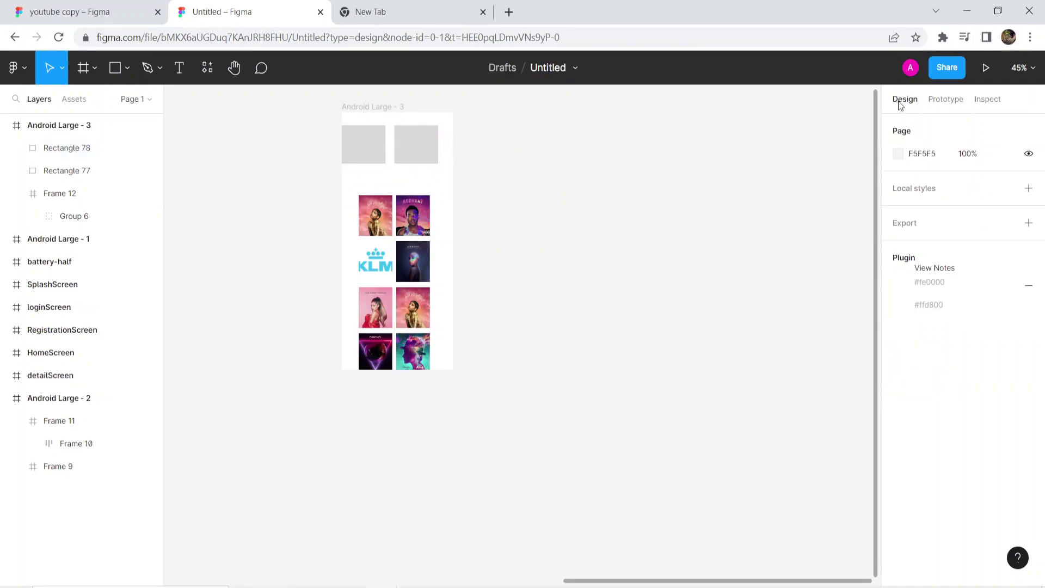
Alt-drag copies rightward and align the four rectangles into one evenly spaced row.
click(430, 154)
drag(430, 154, 471, 157)
click(511, 178)
drag(539, 158, 537, 166)
click(423, 154)
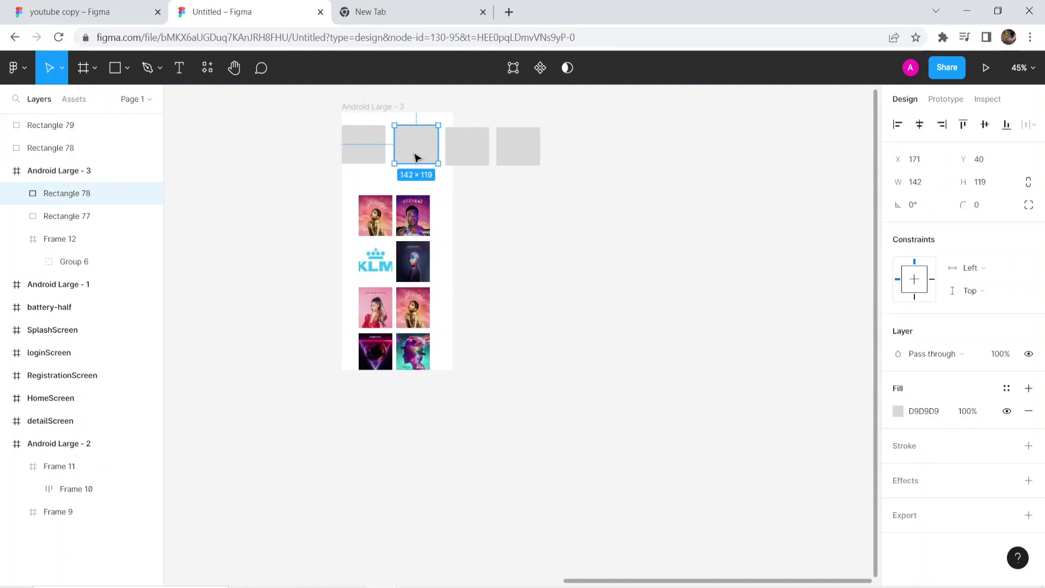
key(ctrl+z)
click(560, 202)
drag(527, 174, 382, 163)
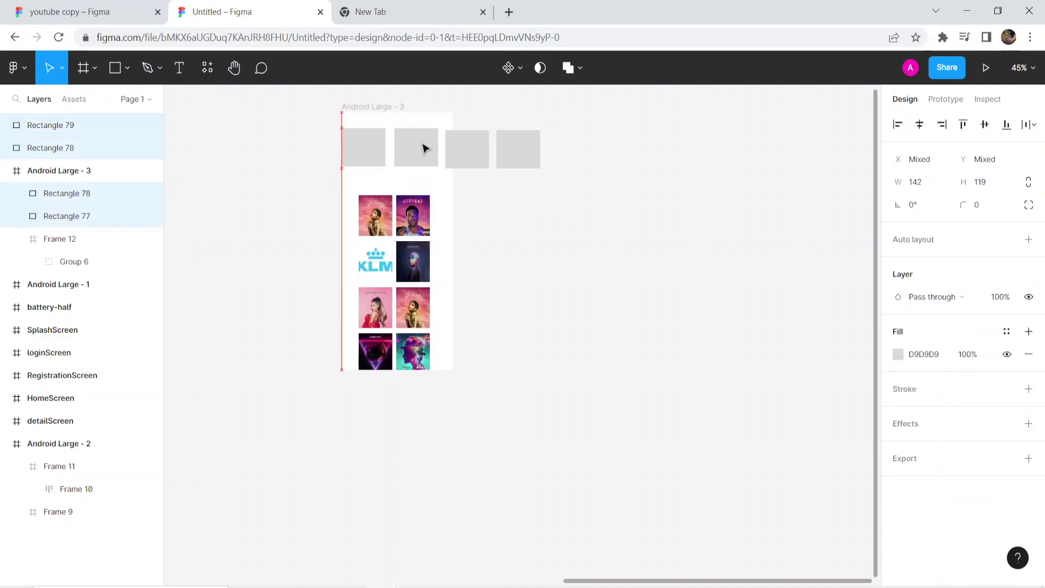
click(501, 187)
Leave shape editing and delete the stray Rectangles 78 and 79 outside the frame.
double_click(473, 162)
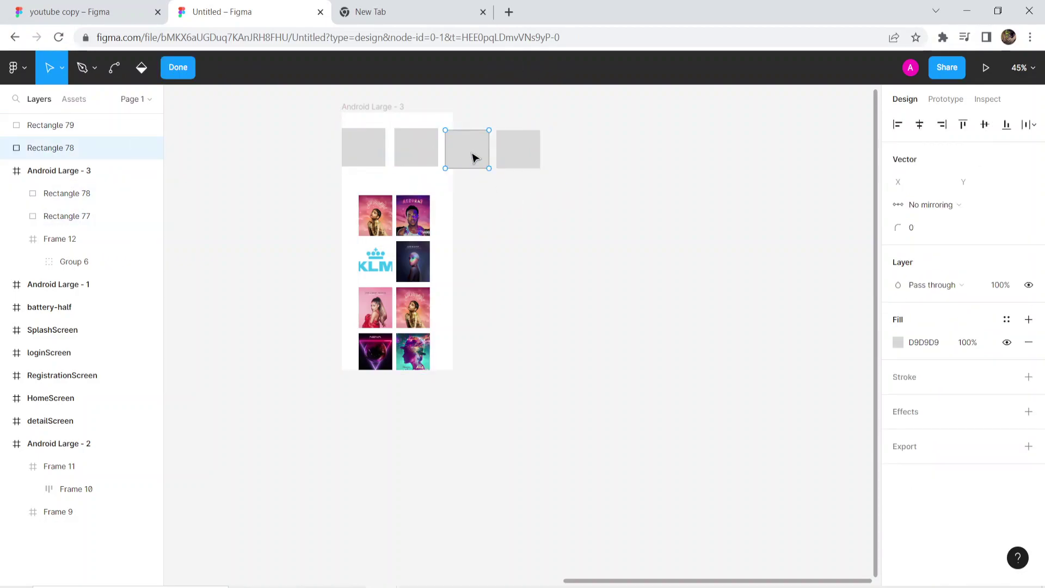
scroll(473, 154, up, 3)
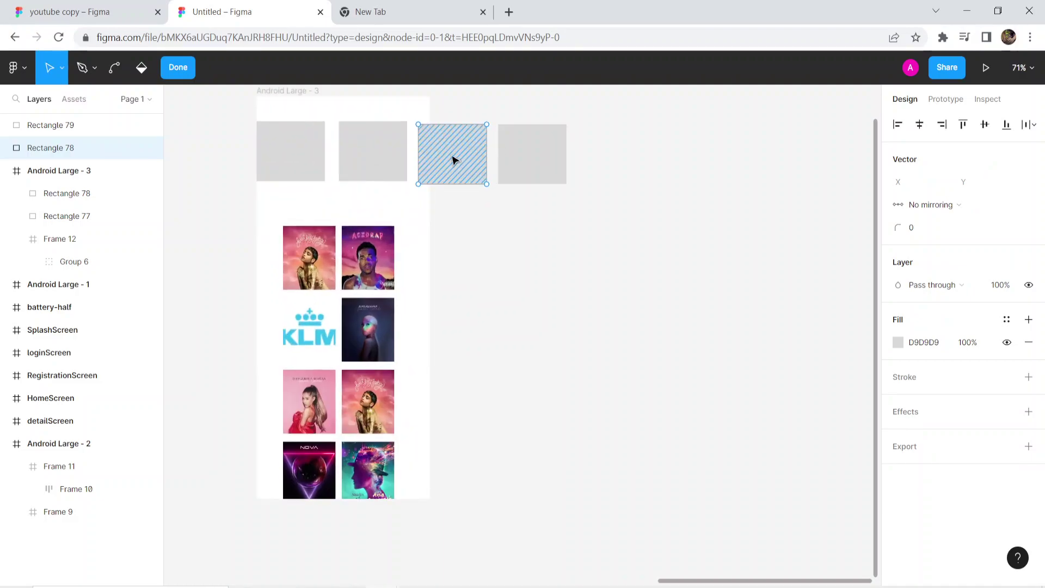
mouse_move(452, 153)
mouse_down()
mouse_move(440, 153)
mouse_move(450, 157)
mouse_up()
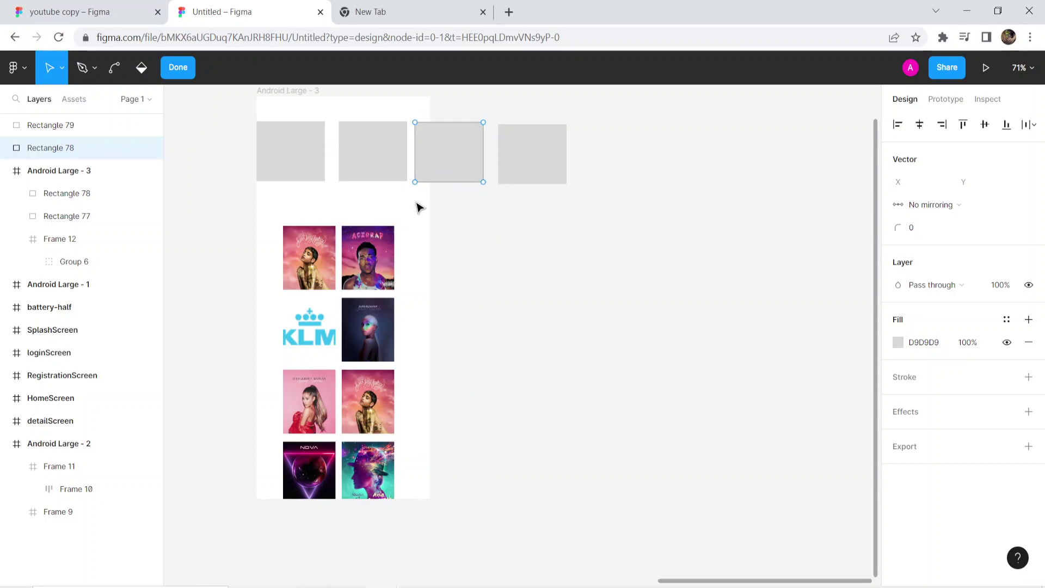
drag(618, 172, 268, 288)
drag(517, 341, 218, 249)
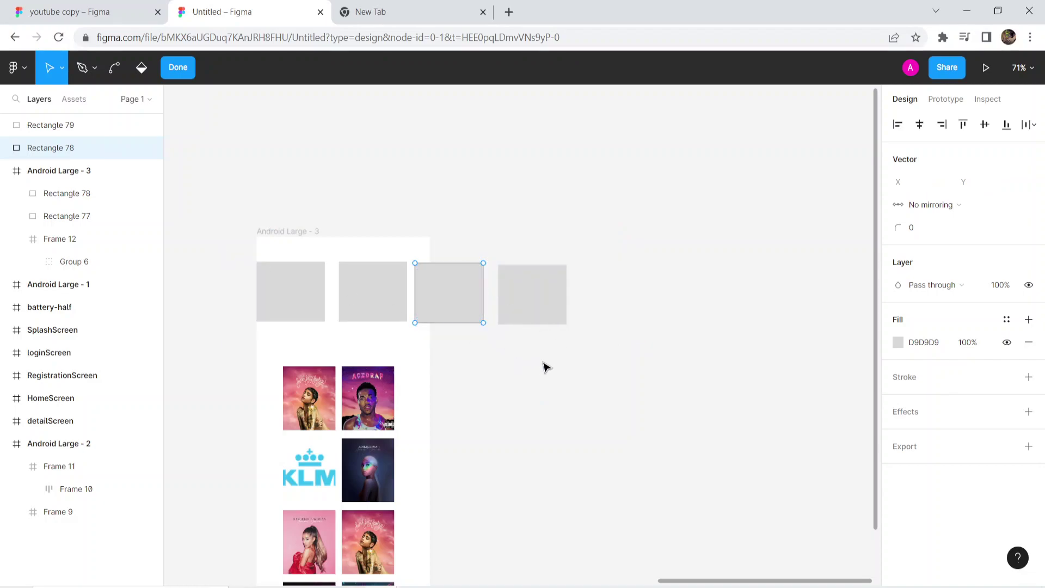
click(652, 327)
mouse_move(513, 305)
mouse_down()
mouse_move(527, 296)
mouse_move(521, 303)
mouse_up()
drag(596, 364, 461, 302)
key(Delete)
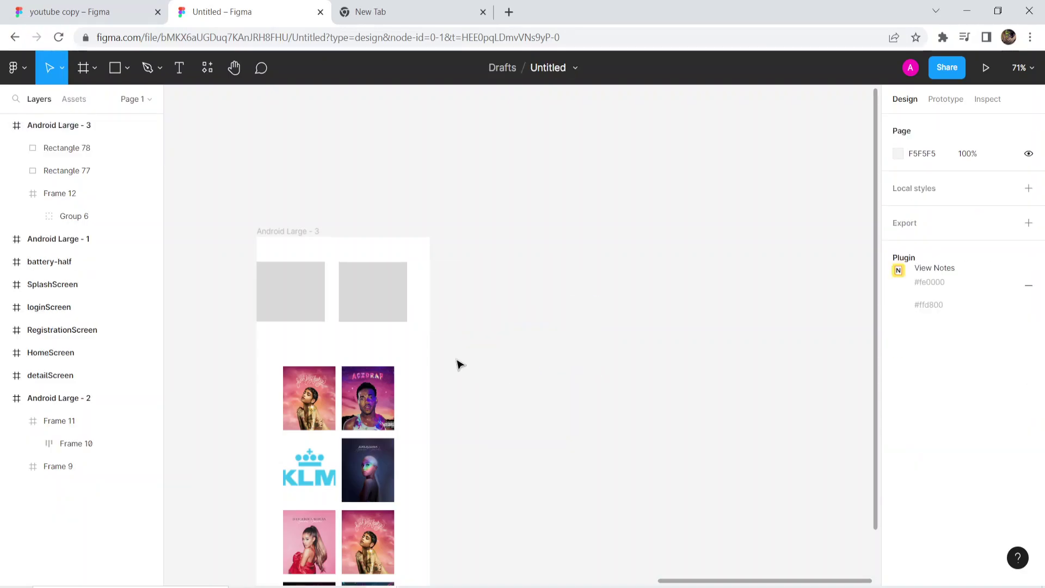
Alt-drag copies of the two frame rectangles rightward twice to make six.
drag(411, 331, 294, 295)
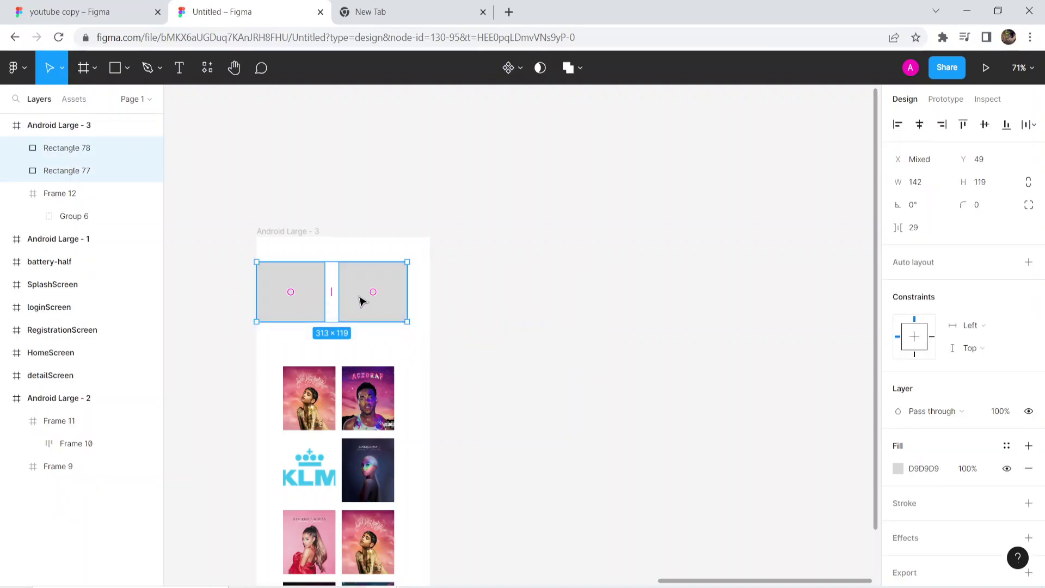
drag(380, 303, 539, 302)
click(582, 356)
drag(596, 357, 416, 262)
drag(532, 296, 702, 296)
click(672, 402)
click(539, 301)
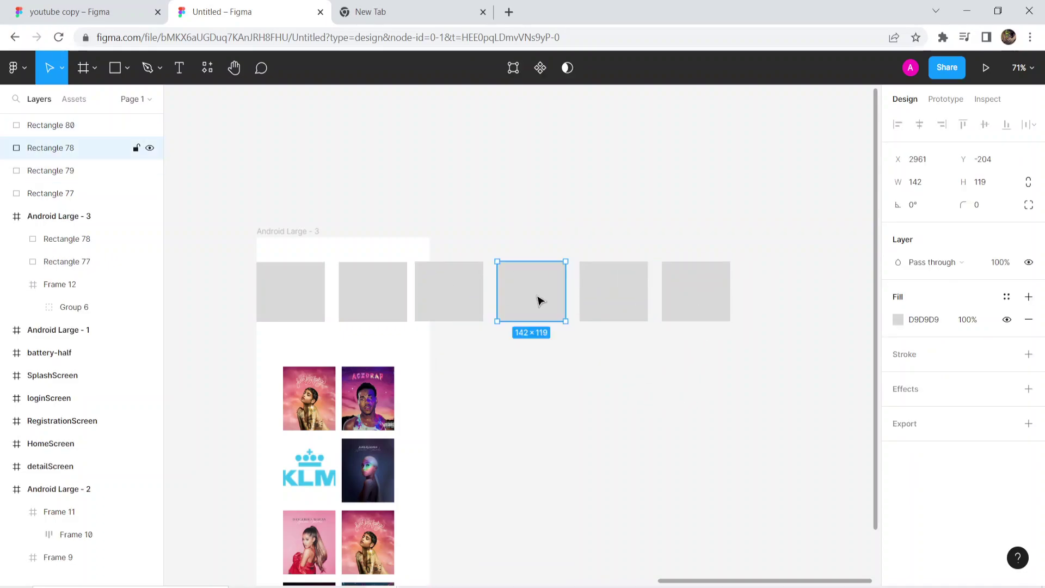
Launch the Content Reel plugin and open its Avatars (female) image collection.
right_click(537, 301)
mouse_move(553, 459)
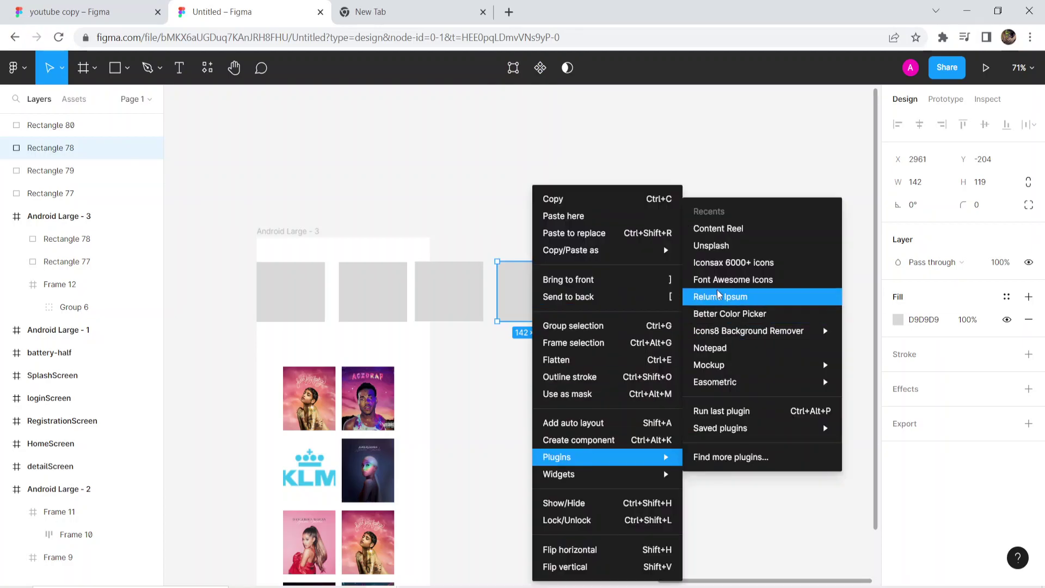
click(732, 240)
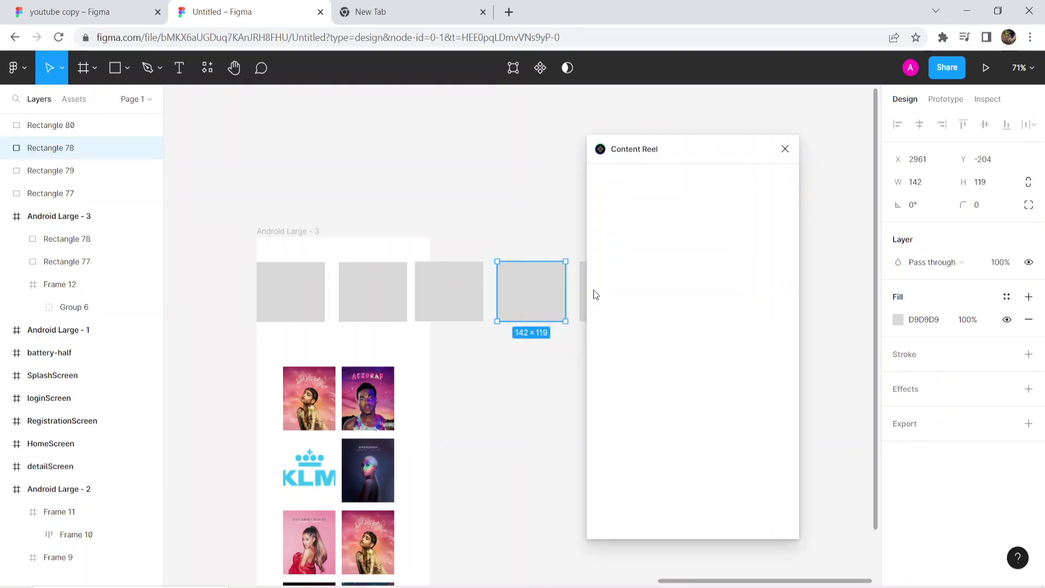
click(668, 179)
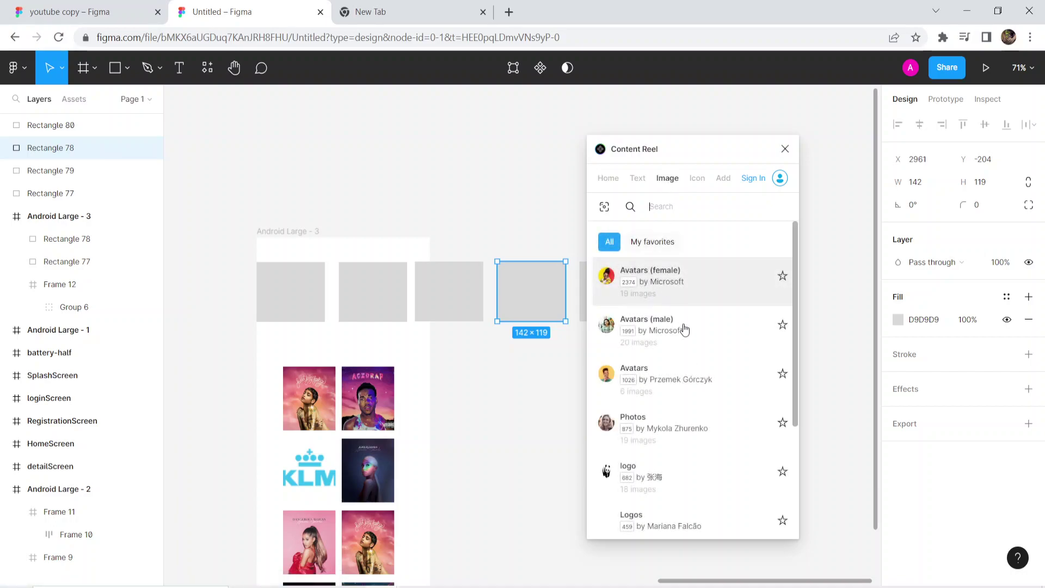
click(658, 304)
Select all six grey rectangles and fill them with female avatar photos via Apply All.
drag(665, 153, 236, 428)
click(638, 372)
drag(744, 343, 239, 271)
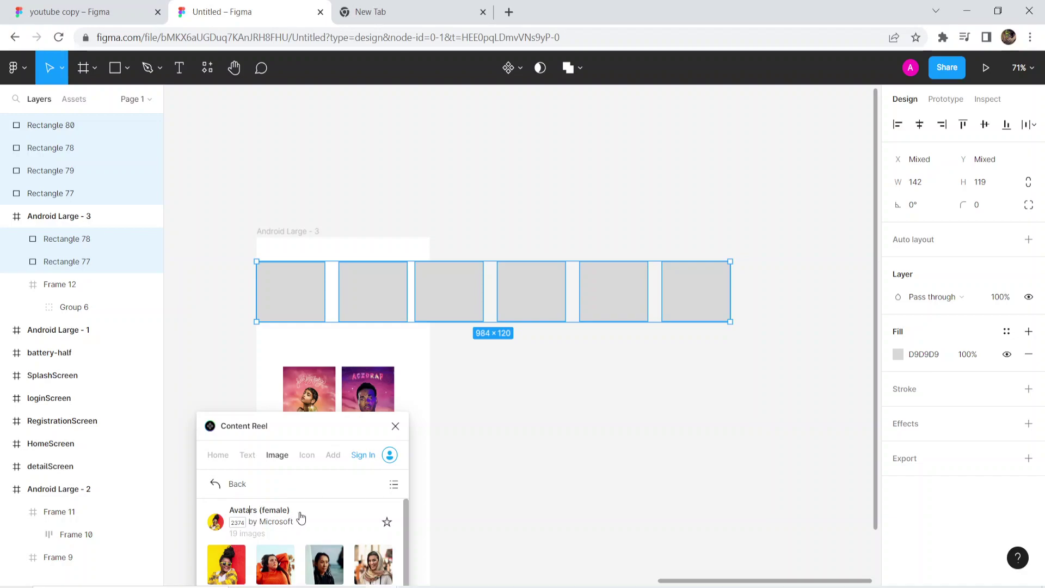
drag(307, 427, 234, 209)
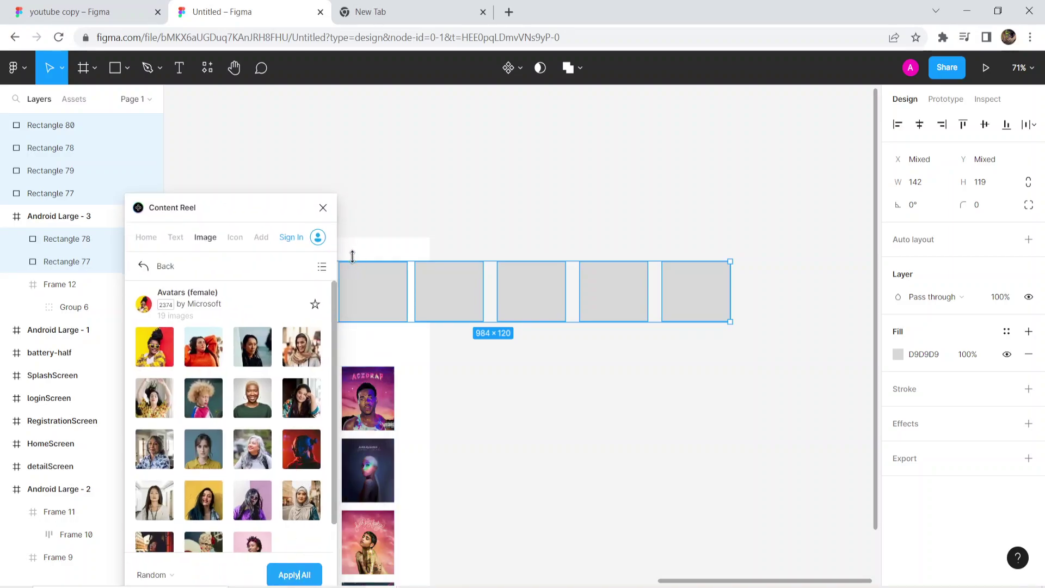
click(323, 209)
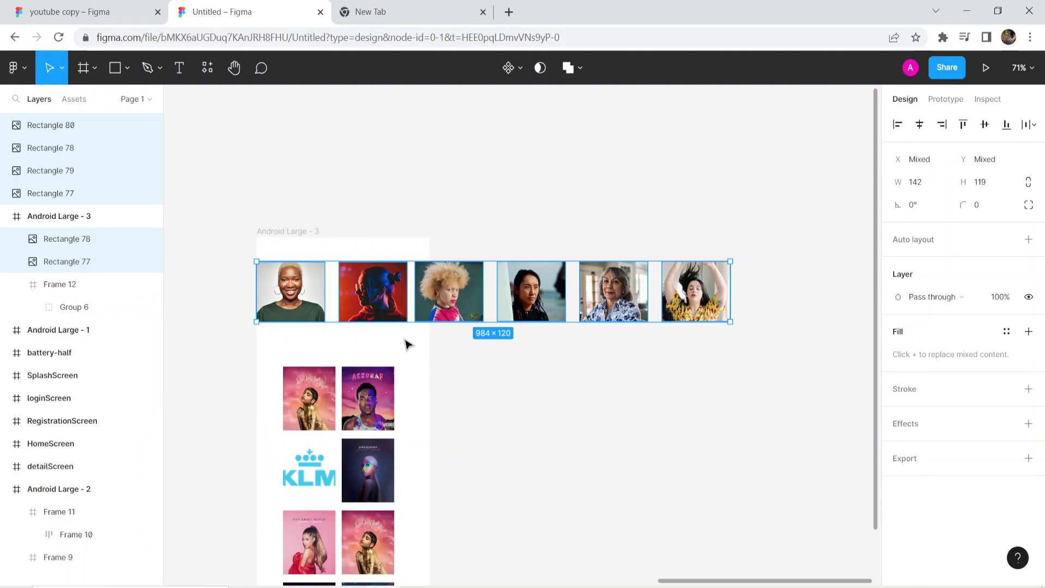
click(556, 351)
Move the avatar photos into Android Large - 3 in the Layers panel.
drag(757, 297, 255, 294)
click(270, 165)
click(65, 127)
shift+click(69, 172)
shift+click(70, 194)
drag(70, 194, 70, 276)
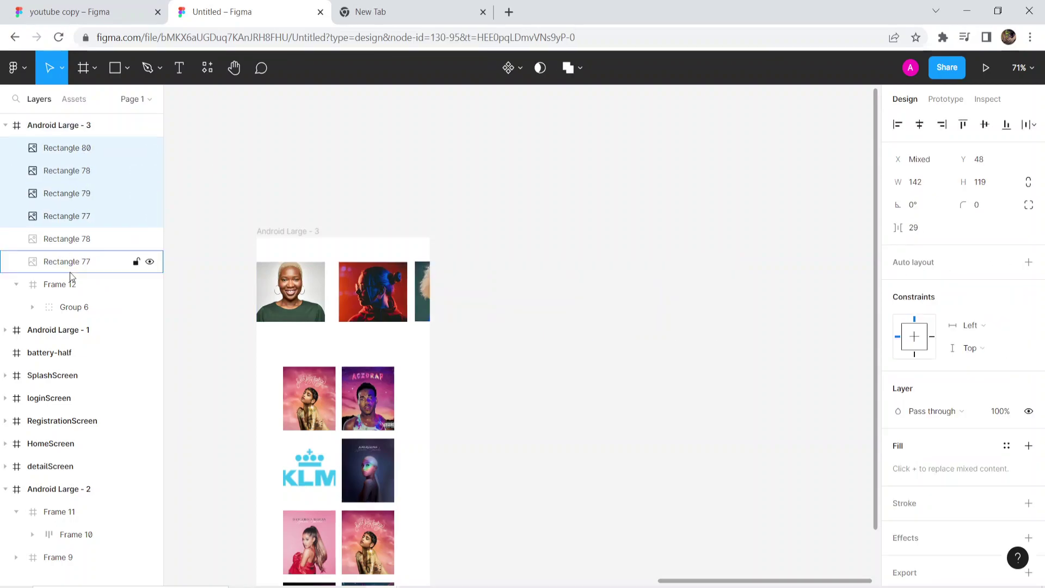
Group the six photos, wrap them in Frame 13, and narrow it to 360 px.
click(83, 148)
shift+click(90, 171)
shift+click(91, 193)
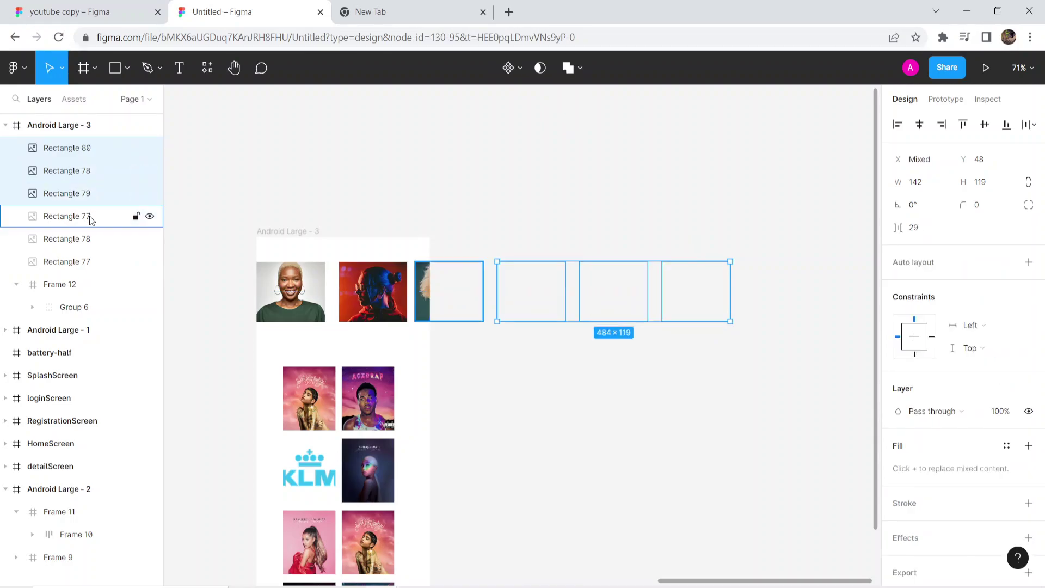
shift+click(90, 217)
shift+click(90, 239)
shift+click(90, 262)
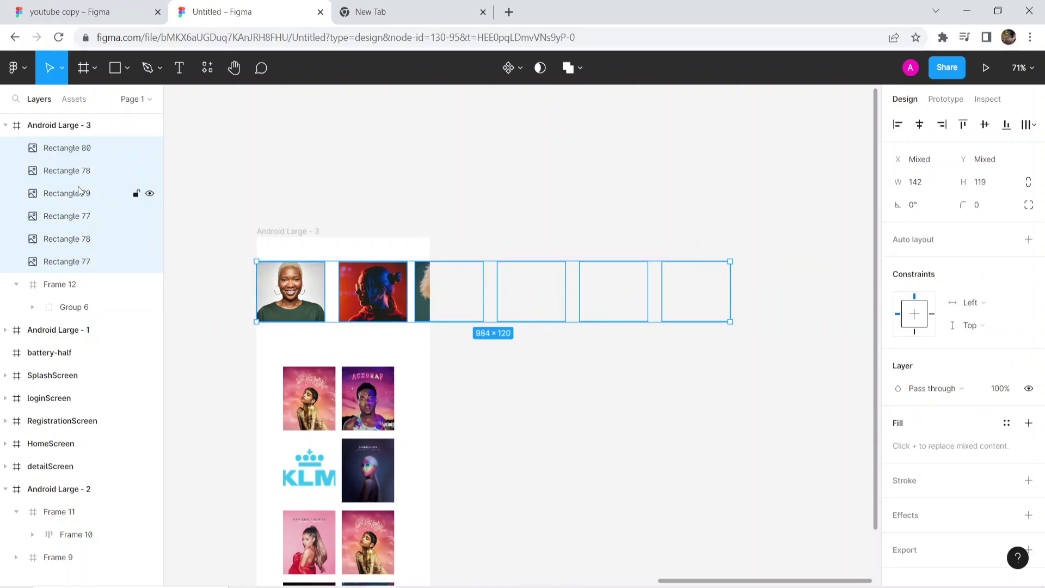
key(ctrl+g)
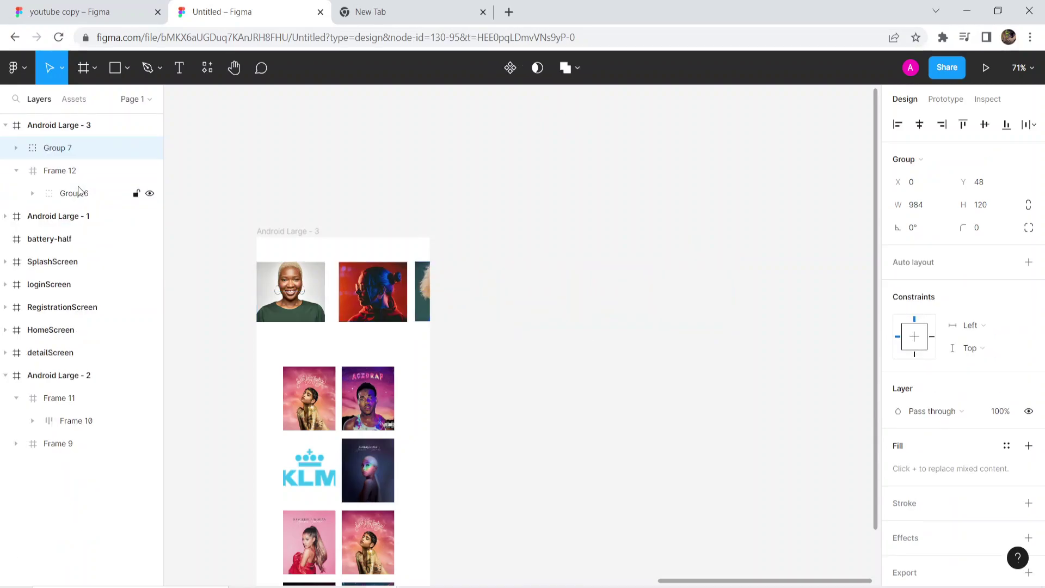
click(17, 171)
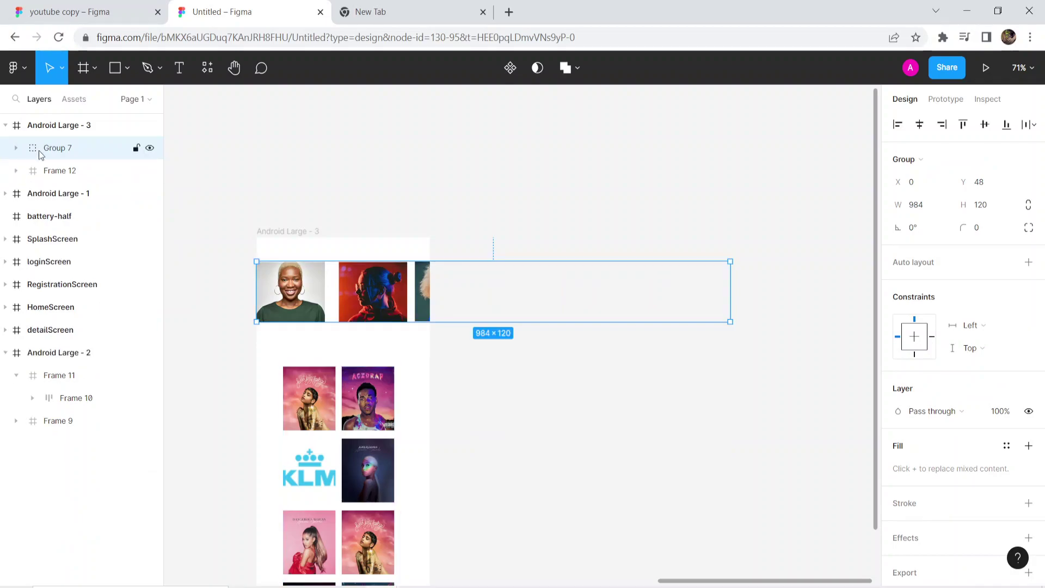
key(ctrl+alt+g)
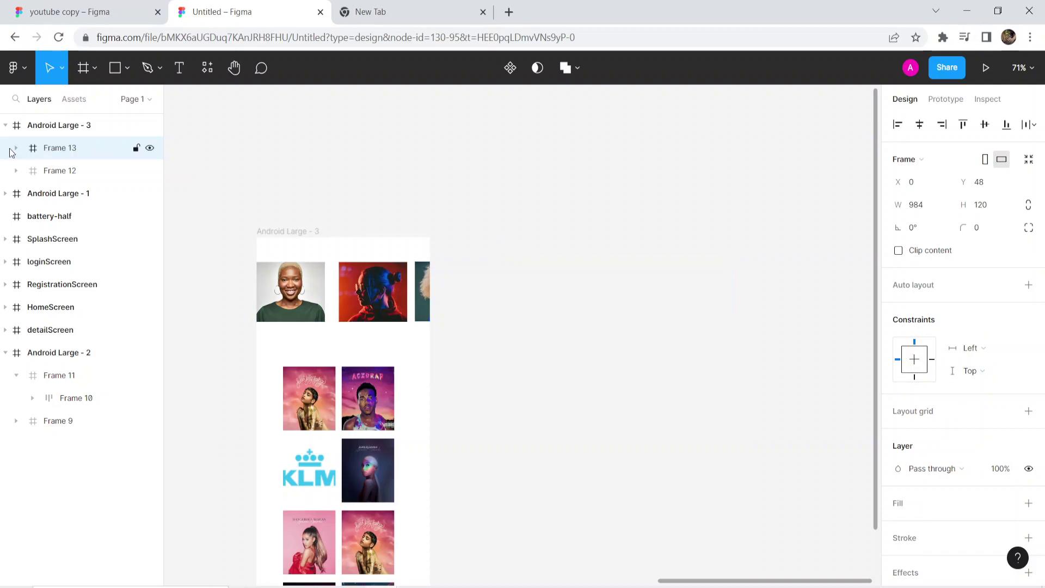
click(17, 148)
click(16, 148)
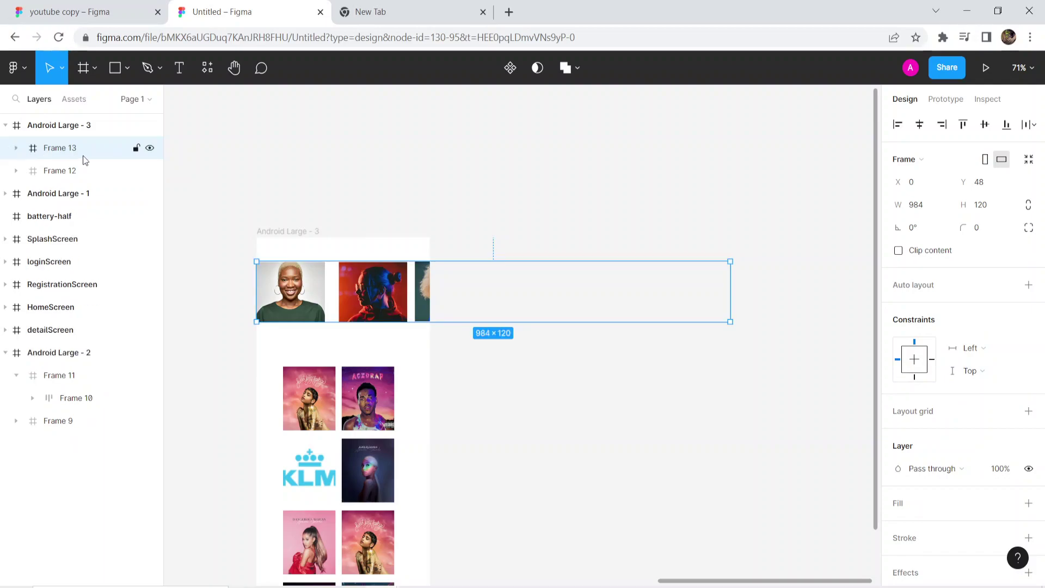
drag(554, 282, 432, 280)
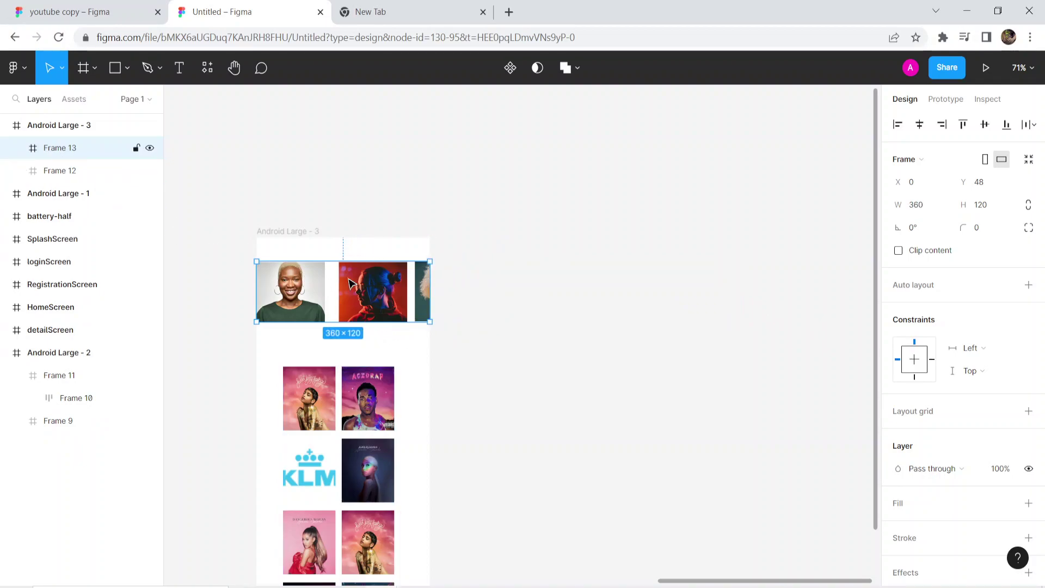
Set Frame 13's prototype overflow to vertical scrolling.
click(947, 99)
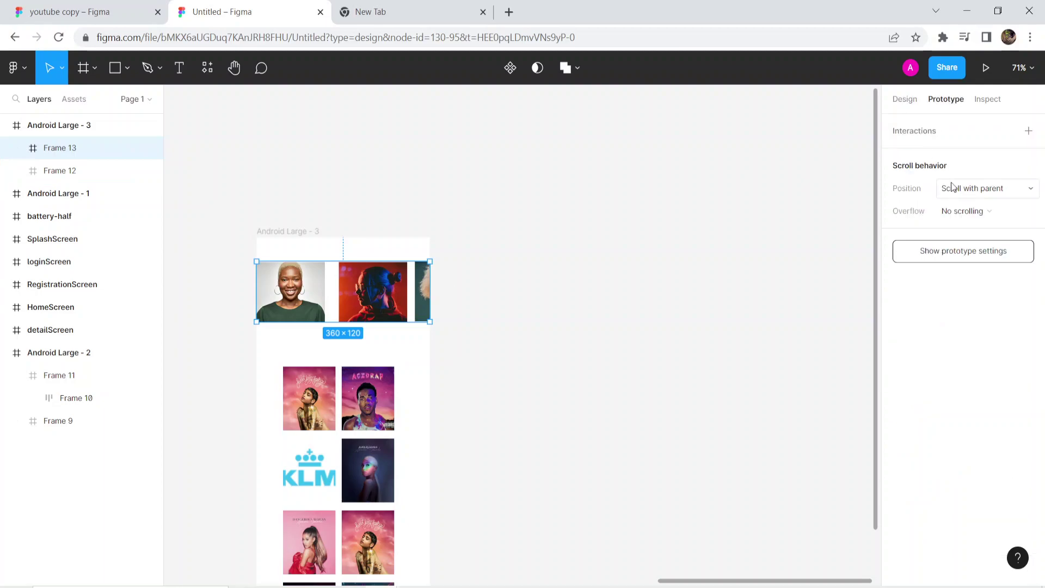
click(963, 212)
click(977, 244)
click(712, 252)
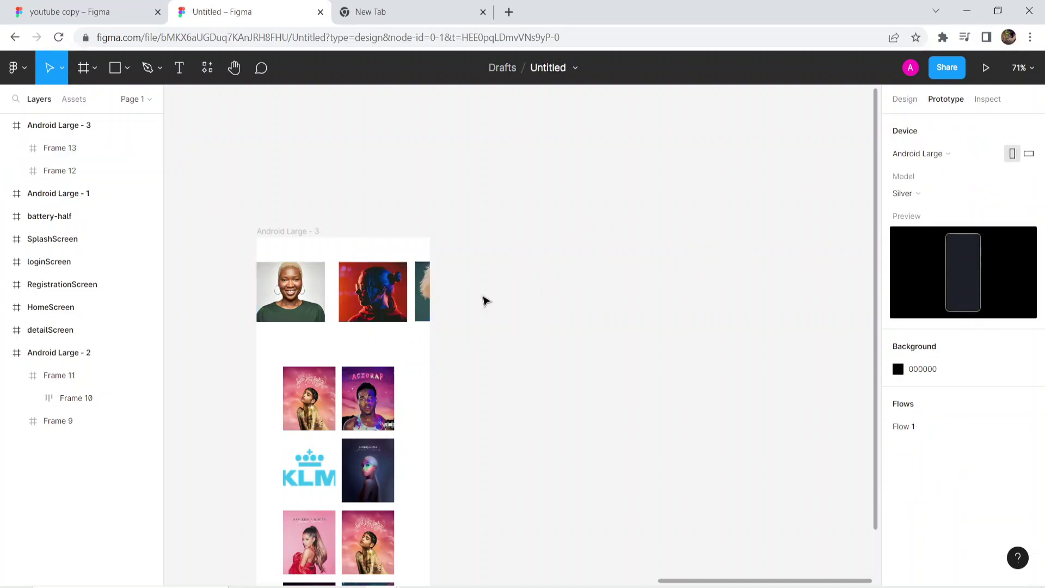
Select Android Large - 3 and present it with Ctrl+Alt+Enter.
right_click(305, 254)
click(256, 255)
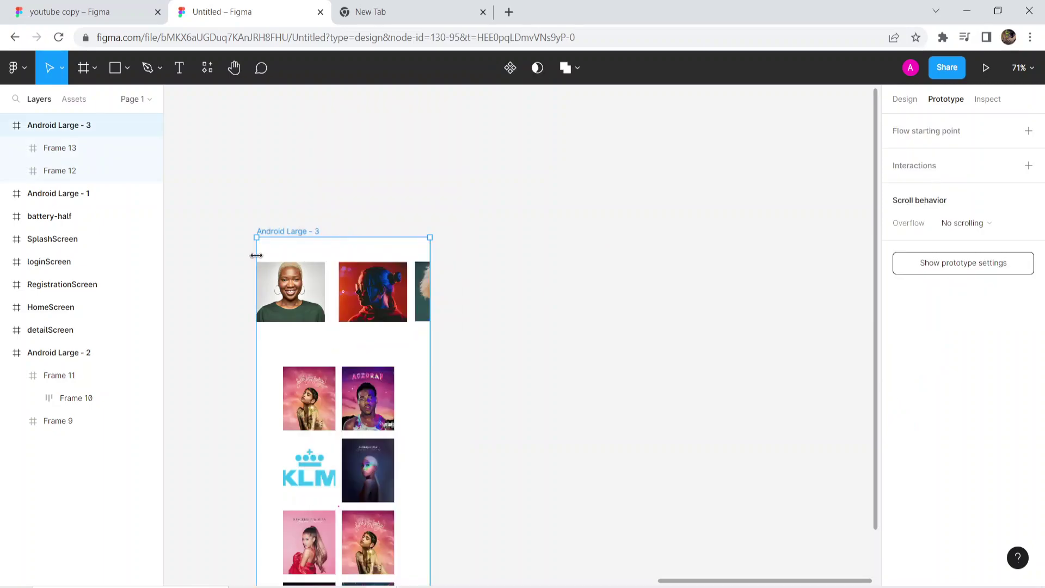
key(ctrl+alt+Return)
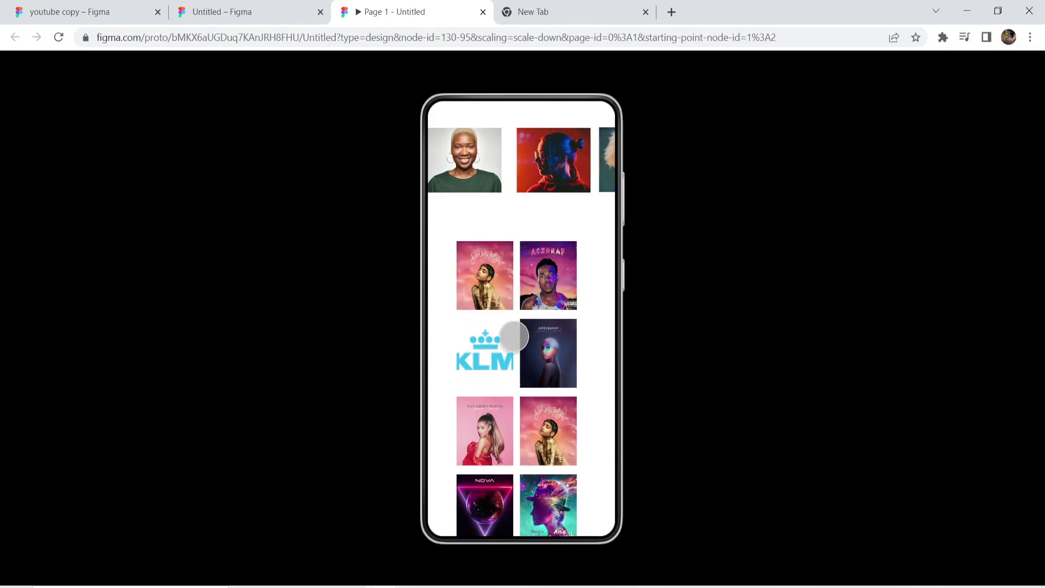
Close the prototype and expand Frame 13 and Group 7 in the Layers panel.
click(483, 11)
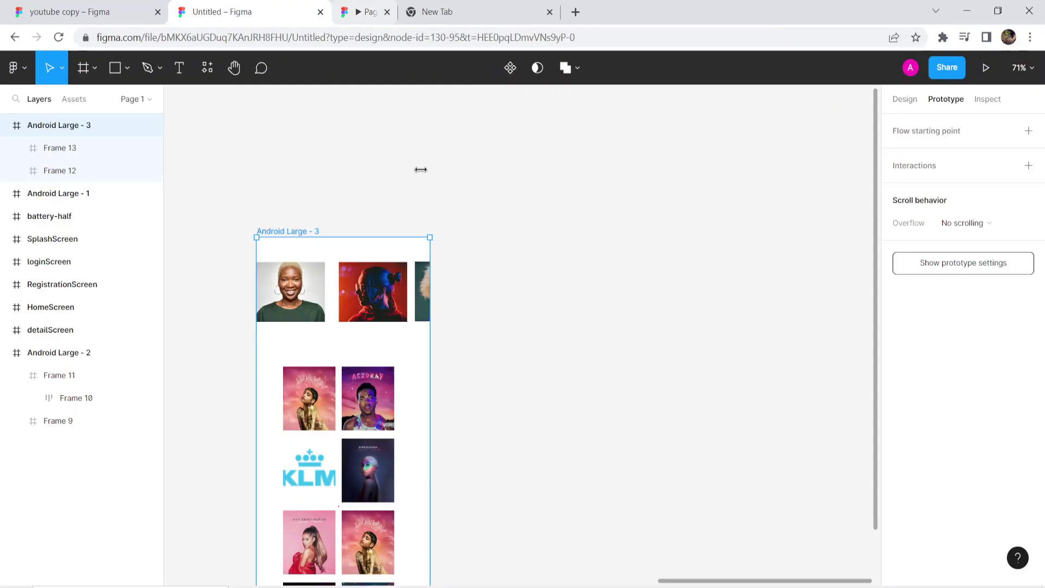
click(483, 287)
click(62, 150)
click(17, 148)
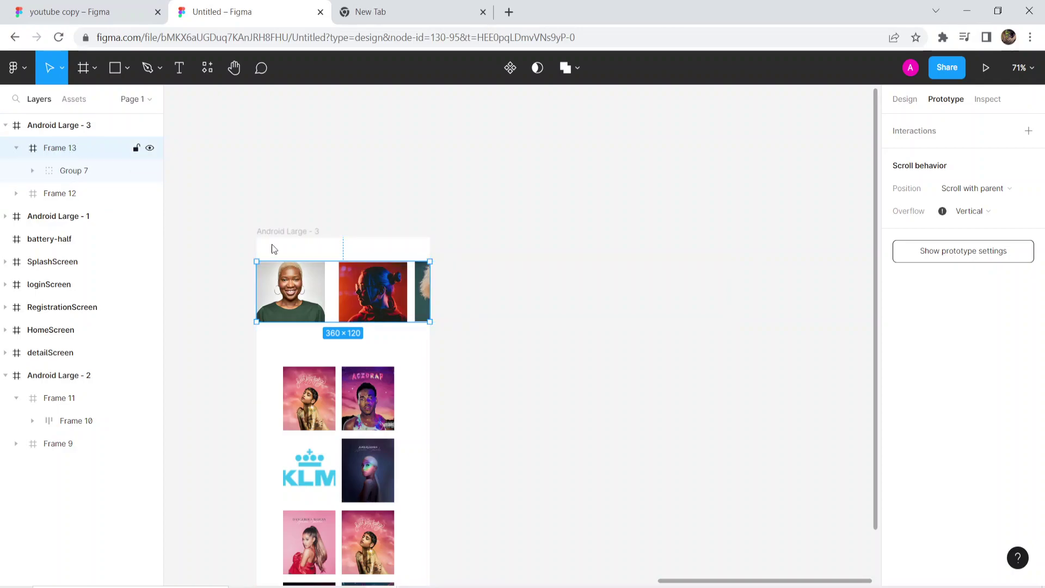
click(17, 148)
click(17, 148)
click(34, 171)
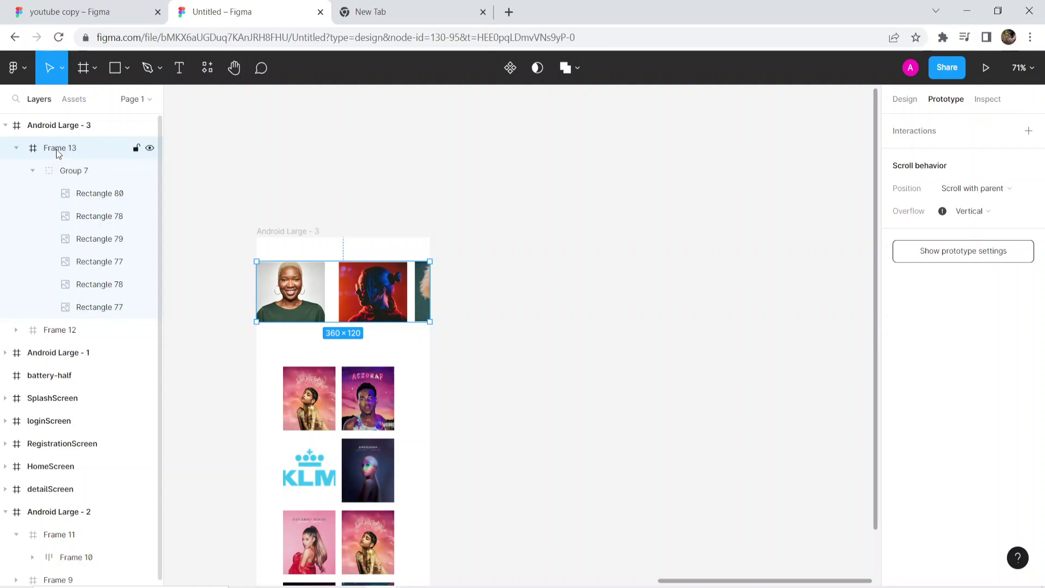
Keep Frame 13's vertical overflow and check the avatar row frame's size.
click(970, 212)
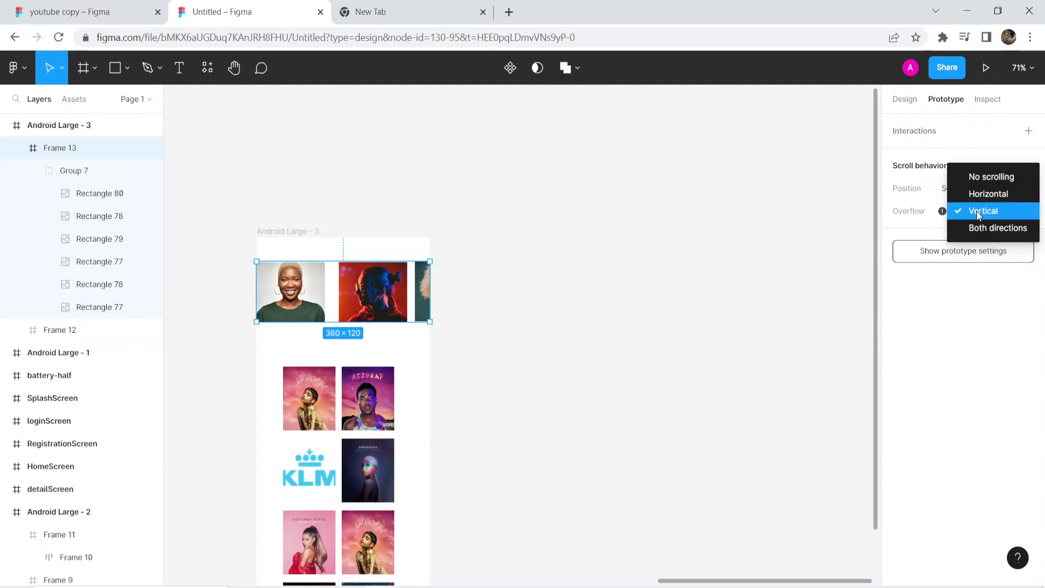
click(989, 213)
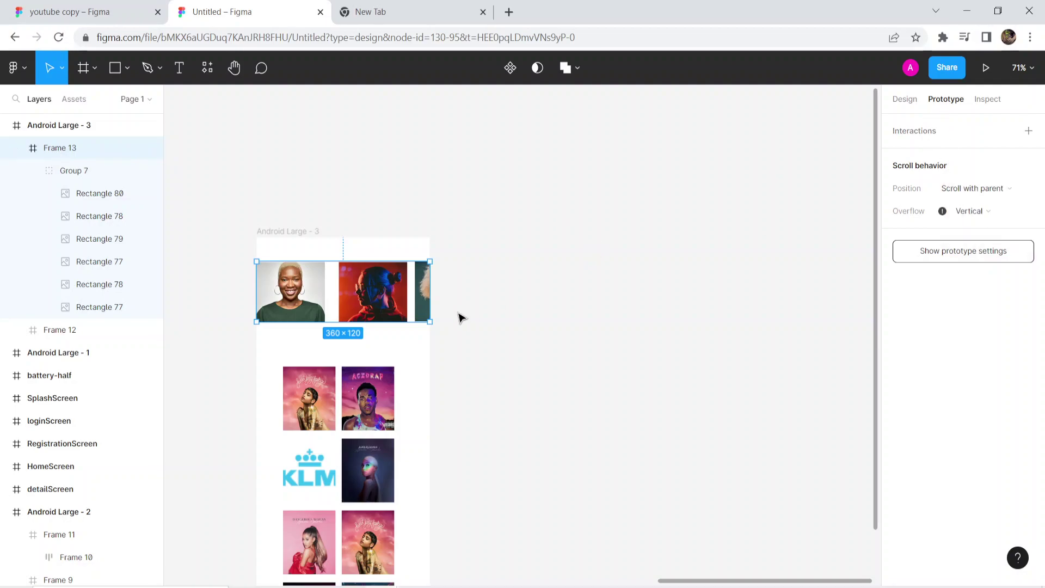
click(905, 100)
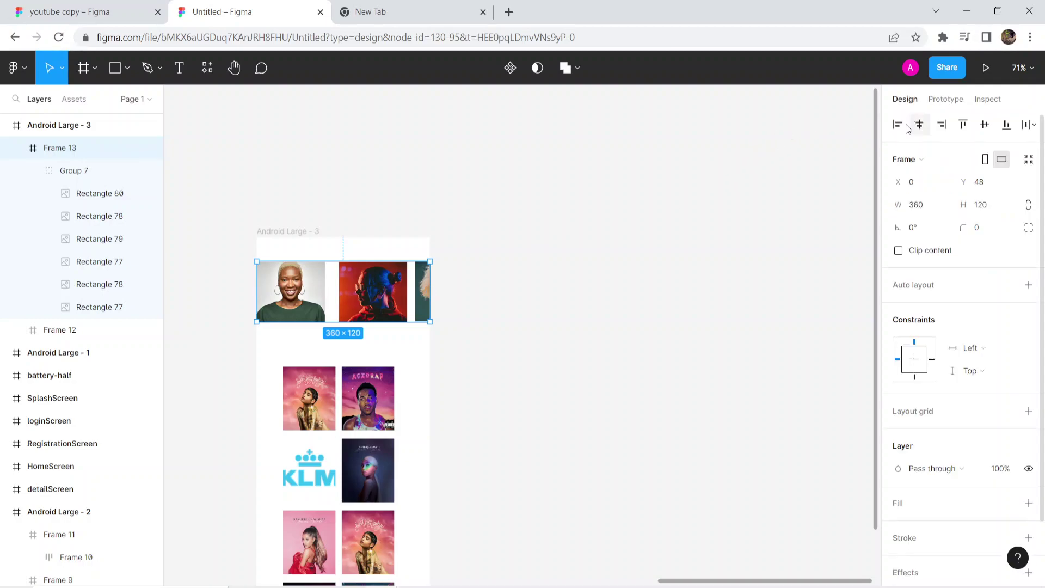
click(85, 171)
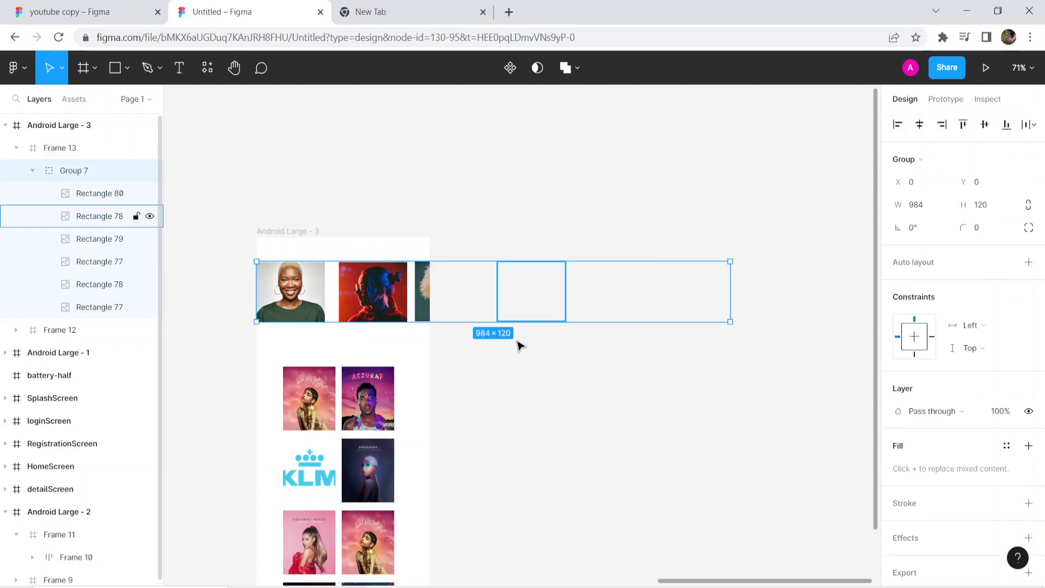
click(54, 152)
drag(431, 295, 439, 303)
click(439, 303)
click(355, 306)
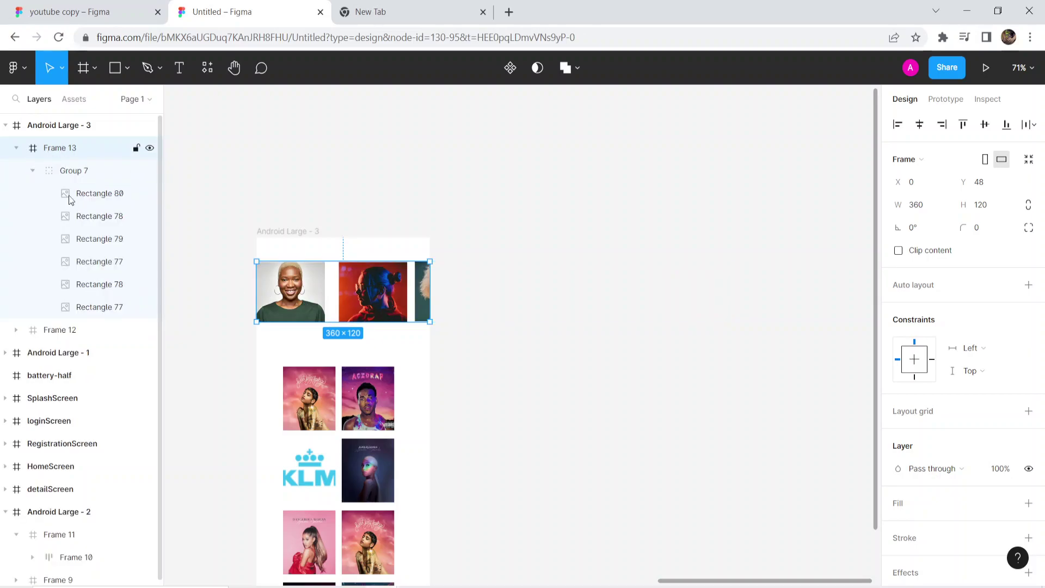
Review the frame's prototype scroll settings and relaunch the prototype preview.
click(946, 100)
click(905, 101)
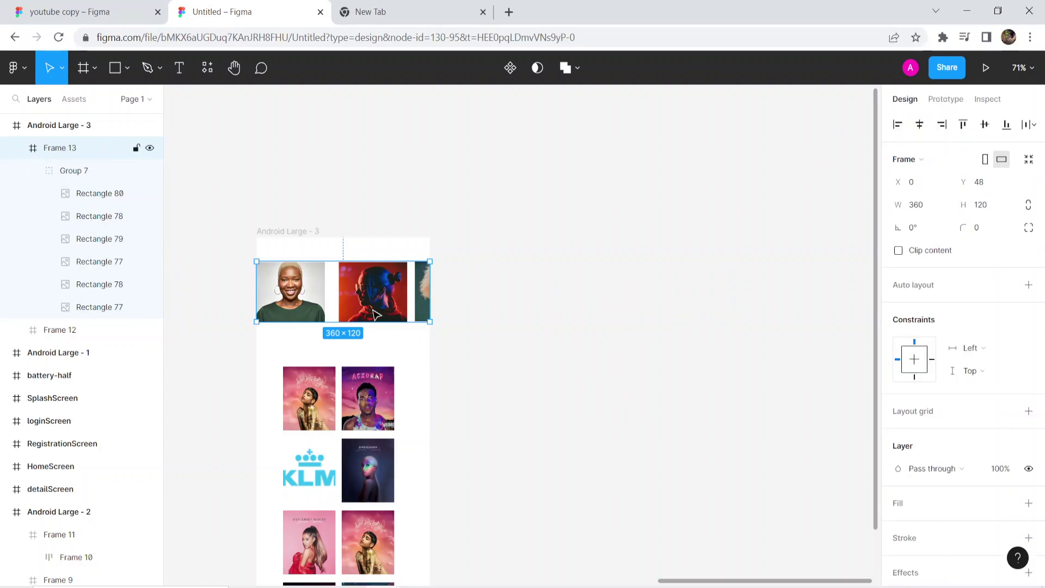
click(31, 172)
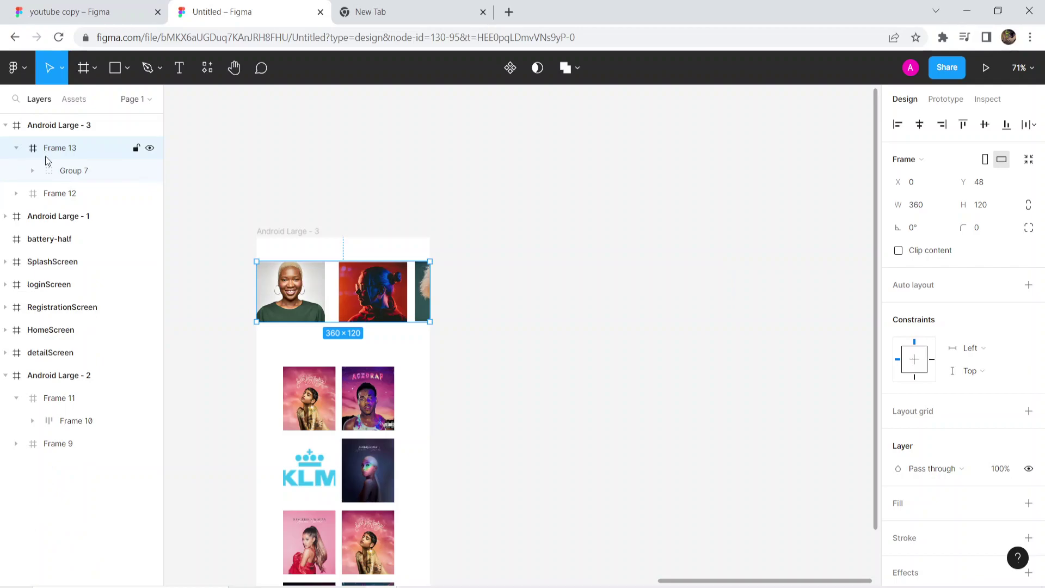
click(32, 171)
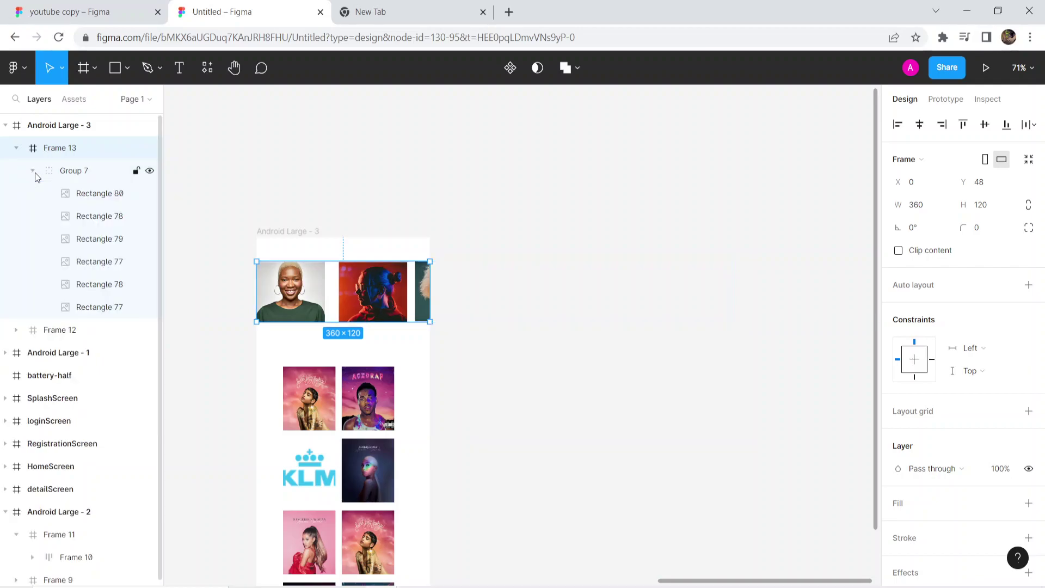
click(987, 66)
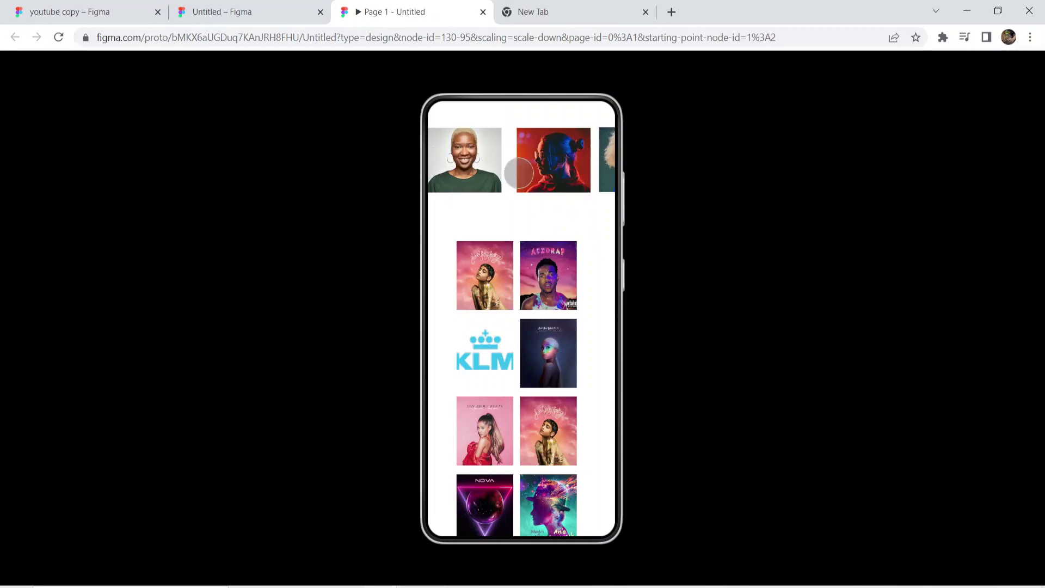
Scroll the album grid down and back up, then close the prototype preview.
scroll(509, 327, down, 3)
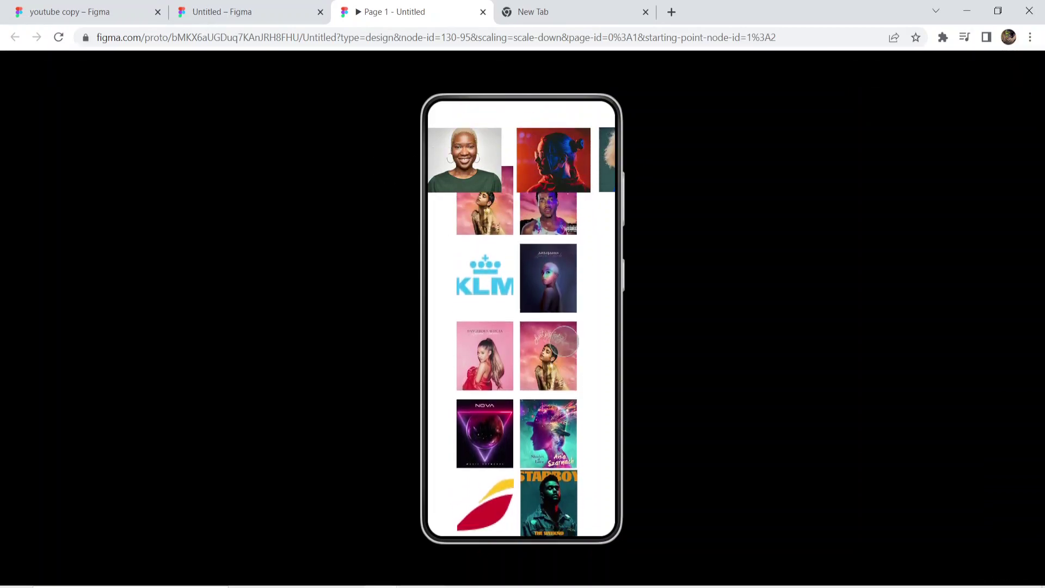
drag(564, 360, 592, 224)
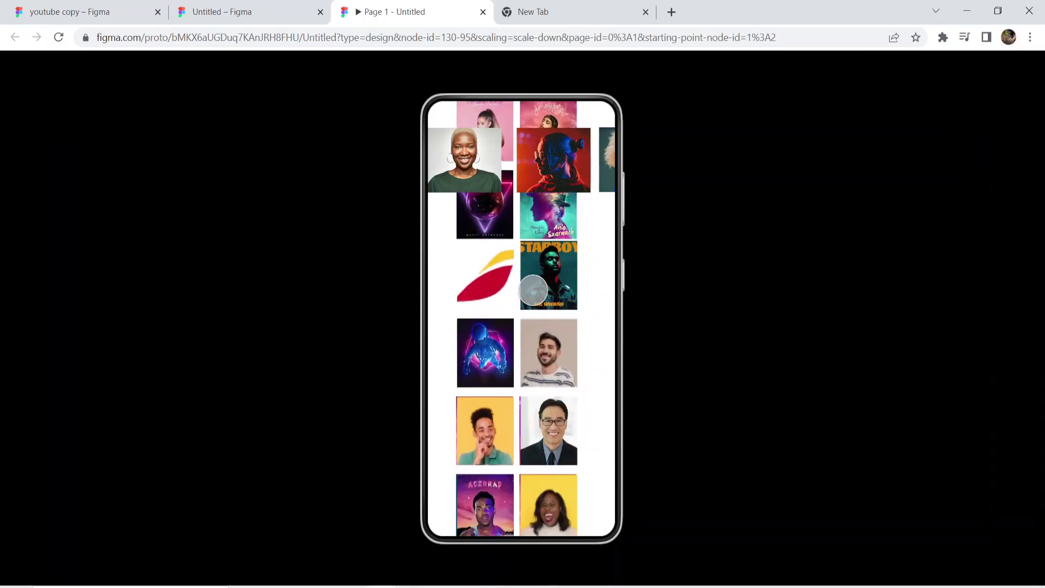
scroll(534, 290, up, 5)
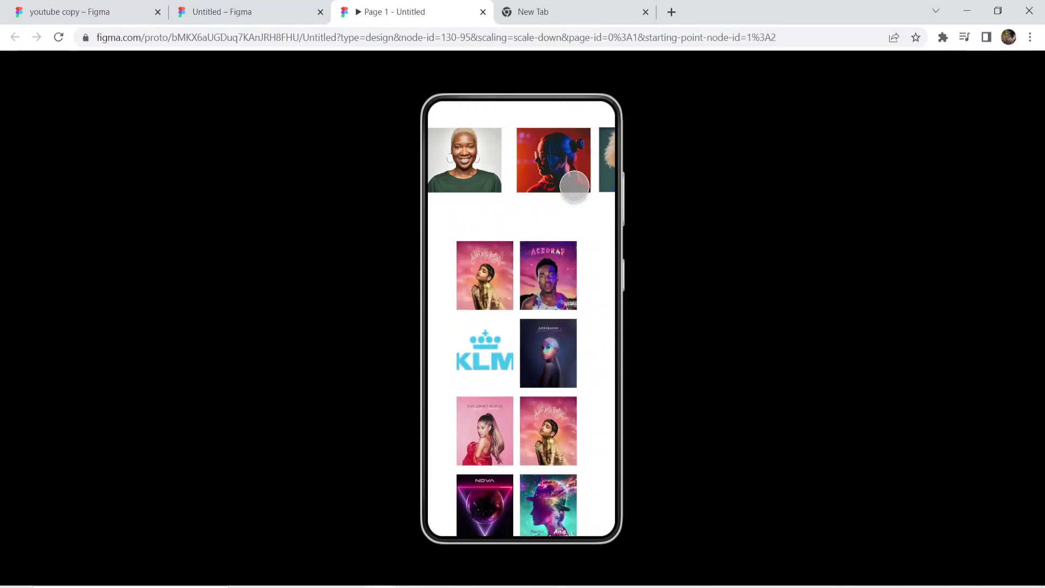
click(483, 11)
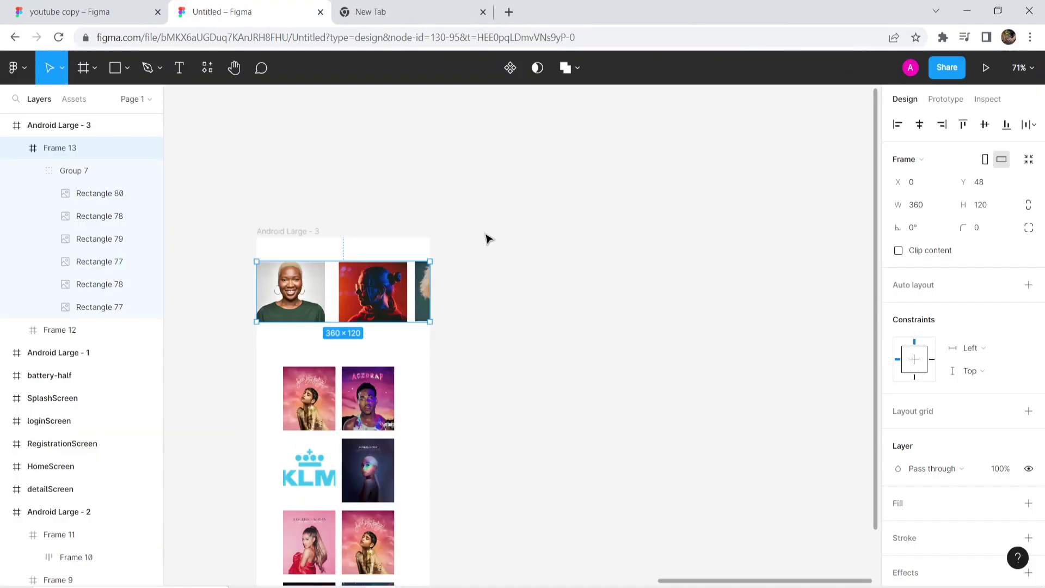
click(332, 311)
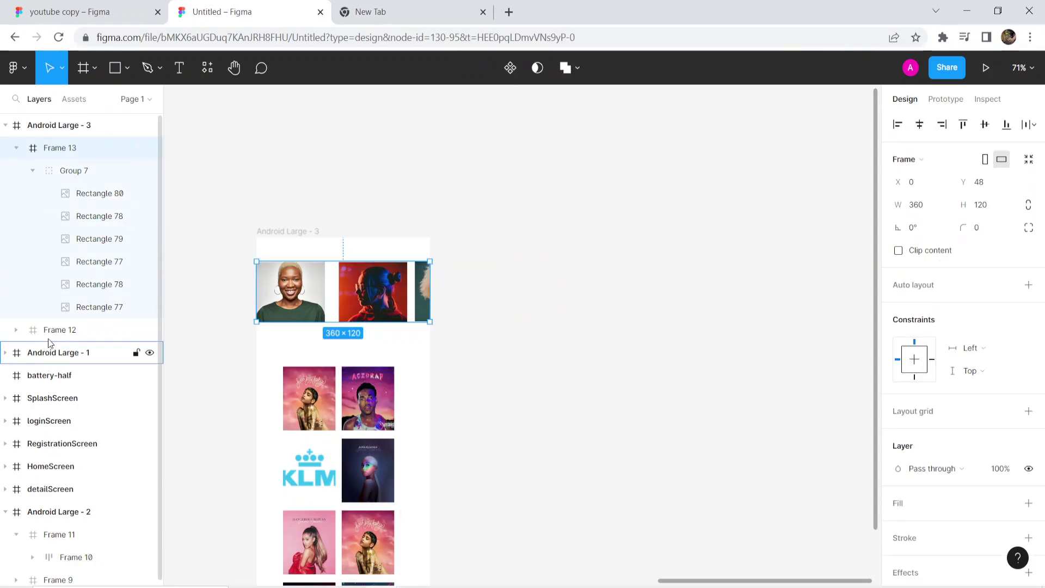
click(15, 330)
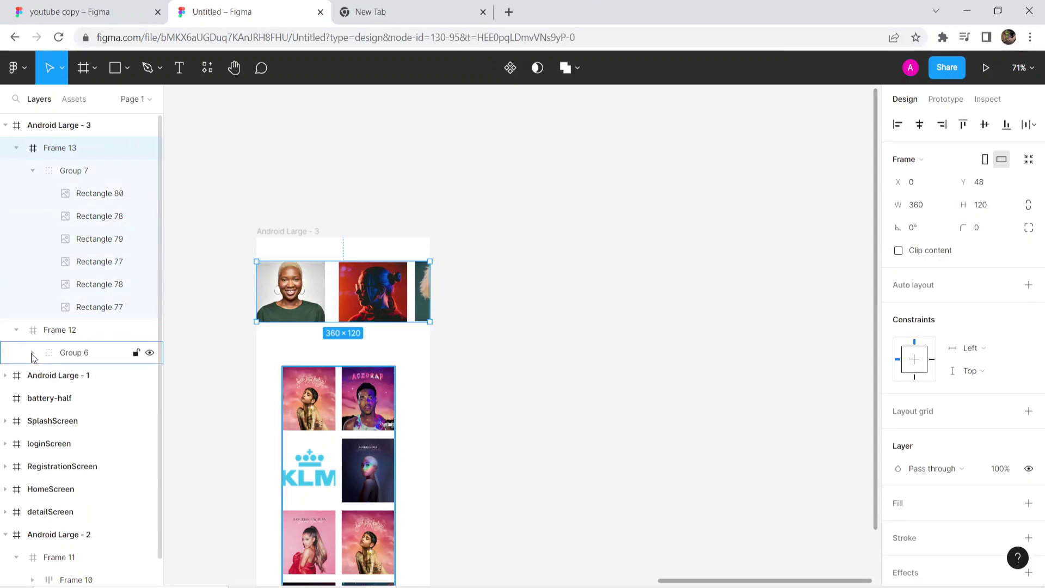
click(31, 352)
click(93, 339)
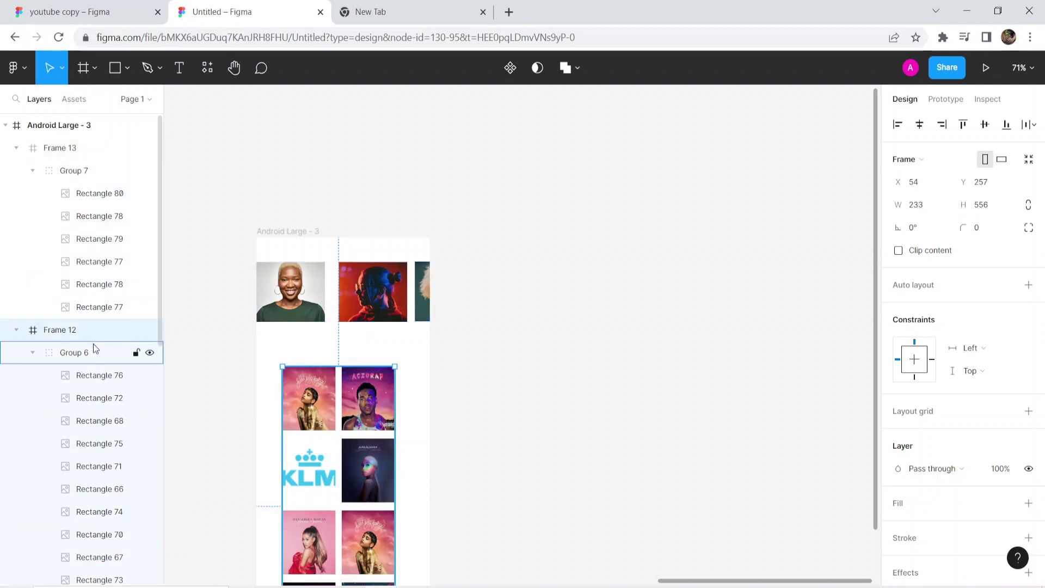
click(76, 353)
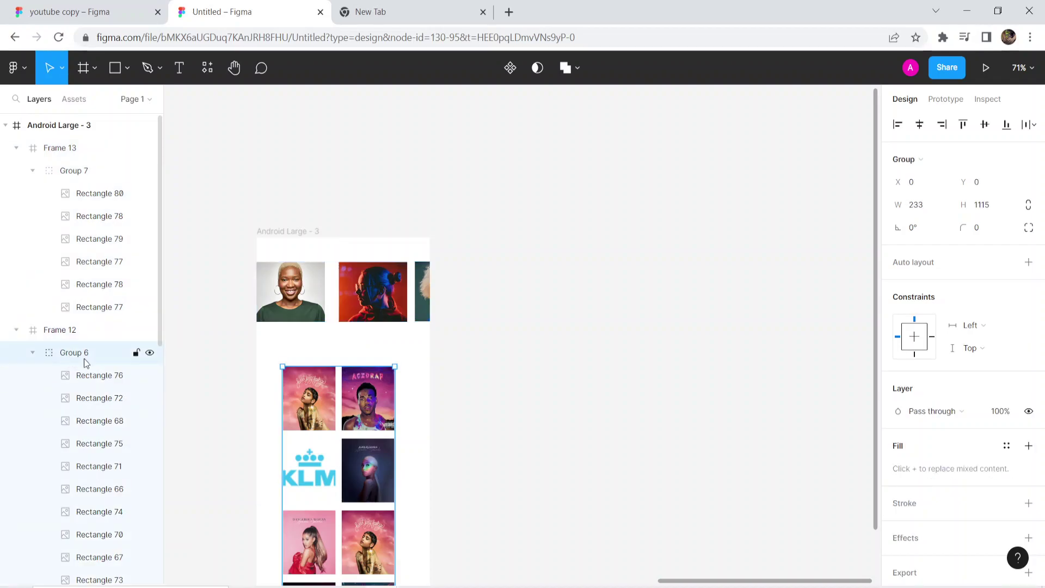
click(343, 318)
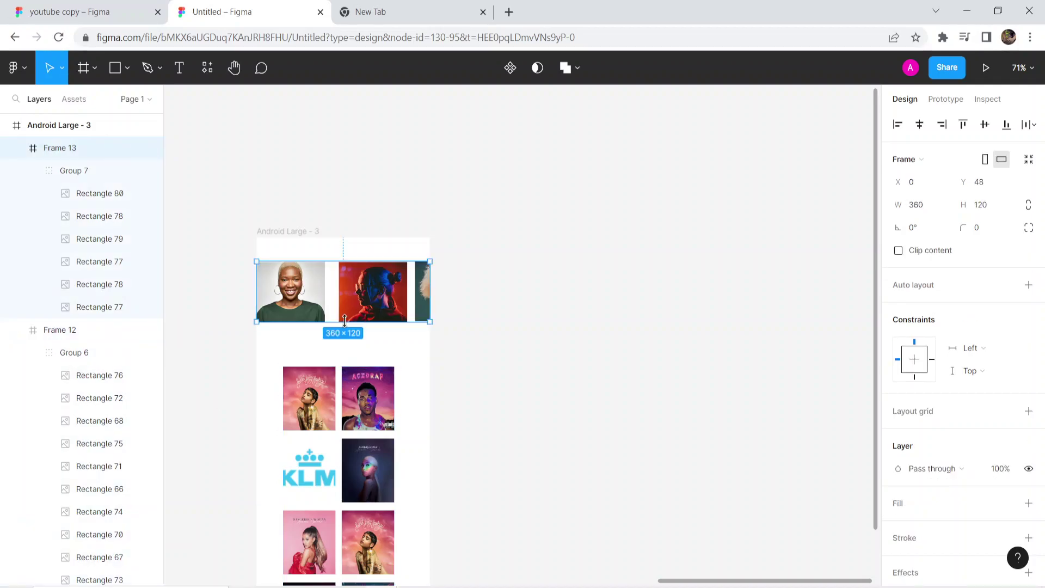
click(65, 173)
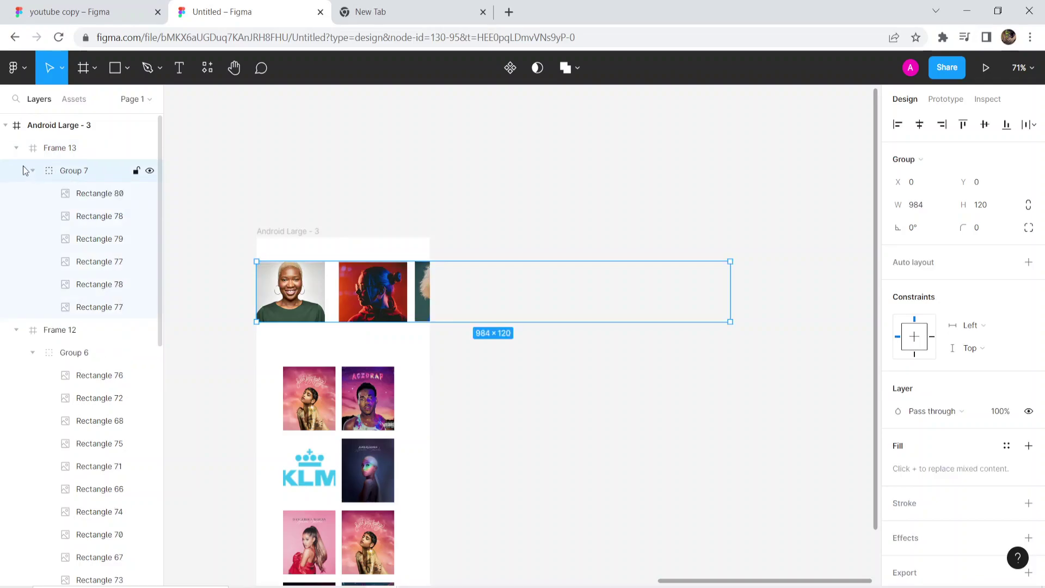
click(16, 148)
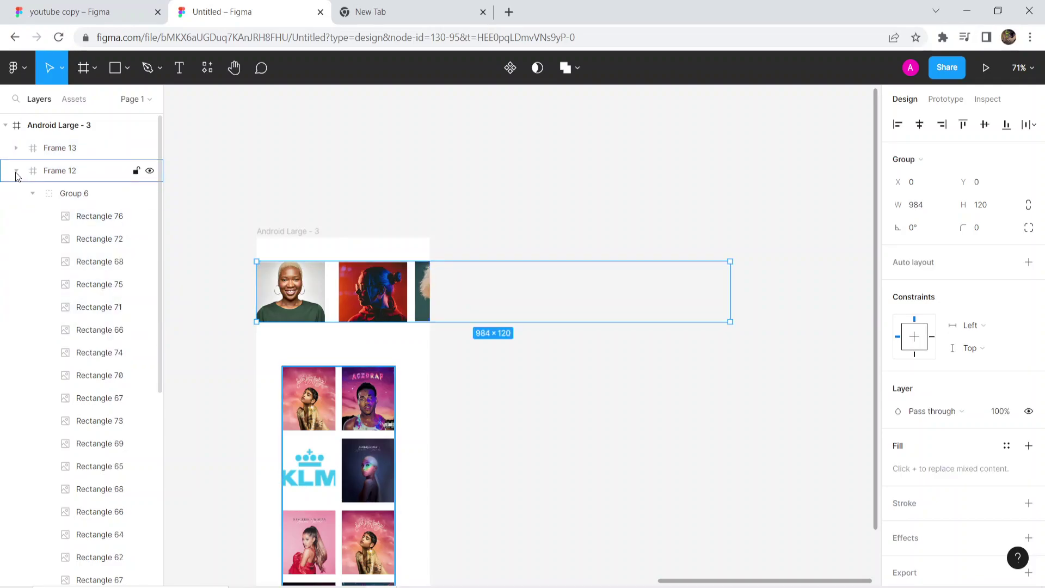
click(16, 171)
click(16, 148)
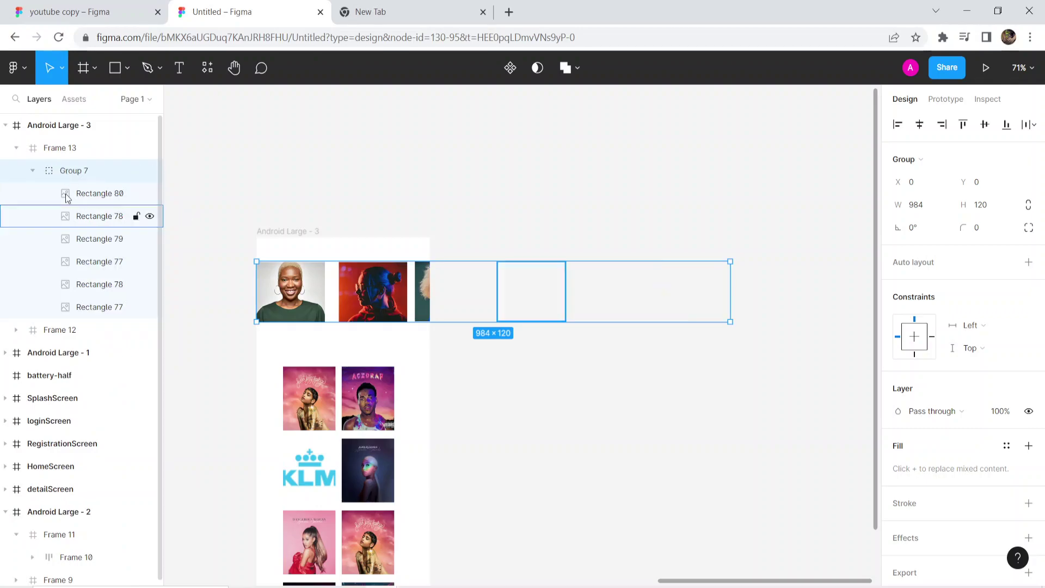
click(95, 194)
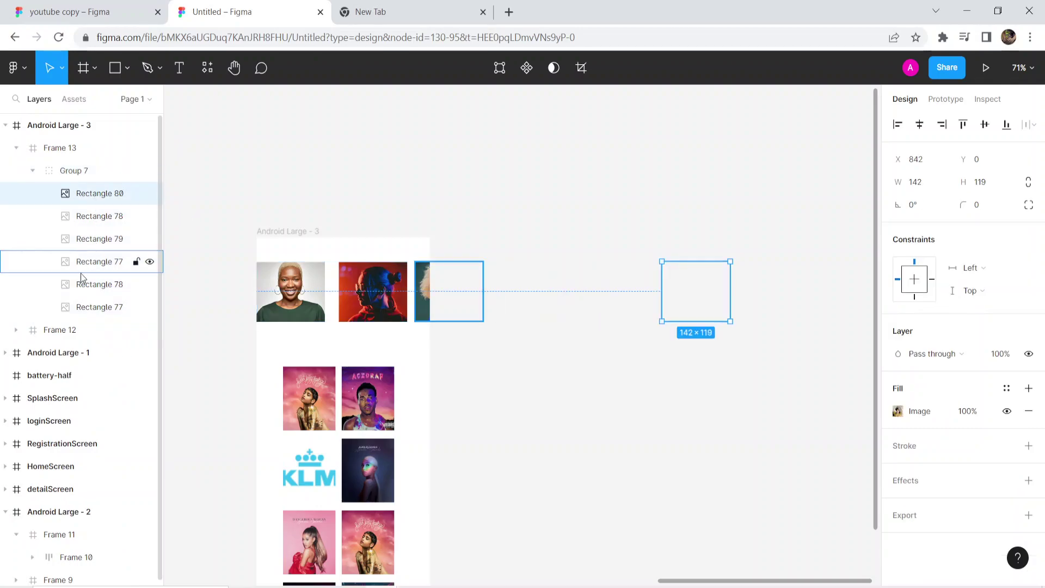
click(59, 163)
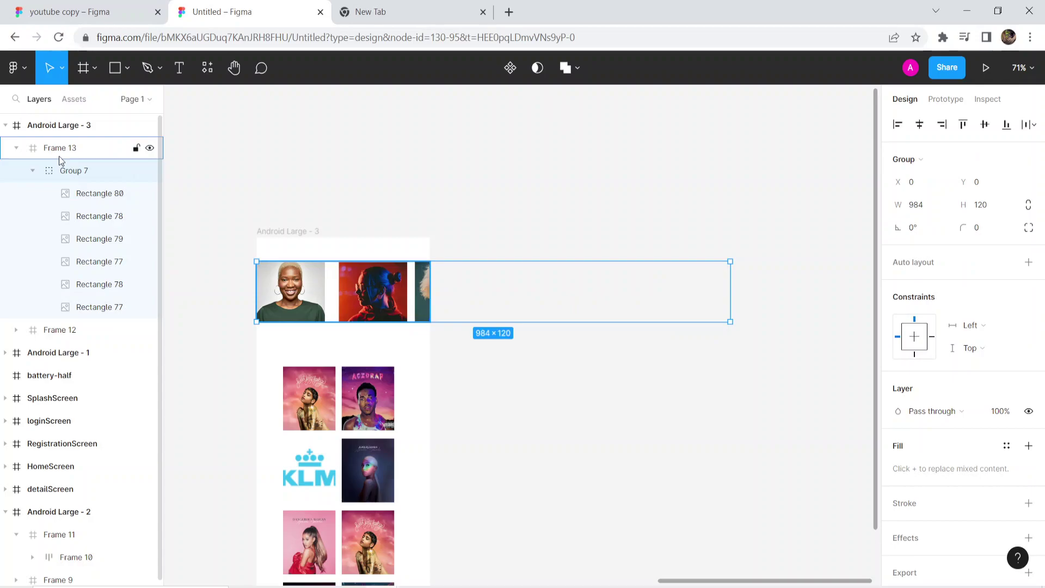
click(60, 155)
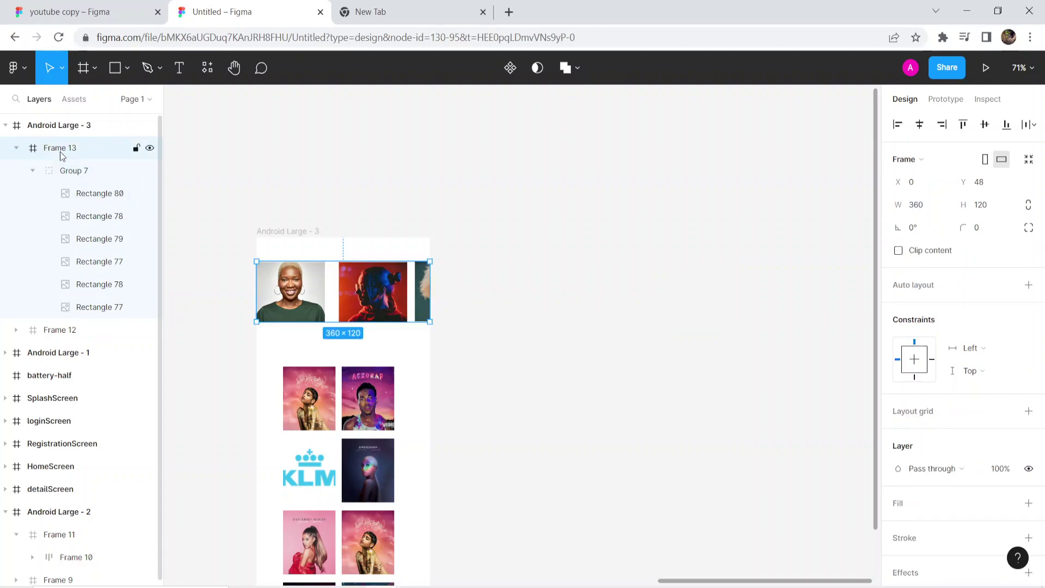
click(32, 170)
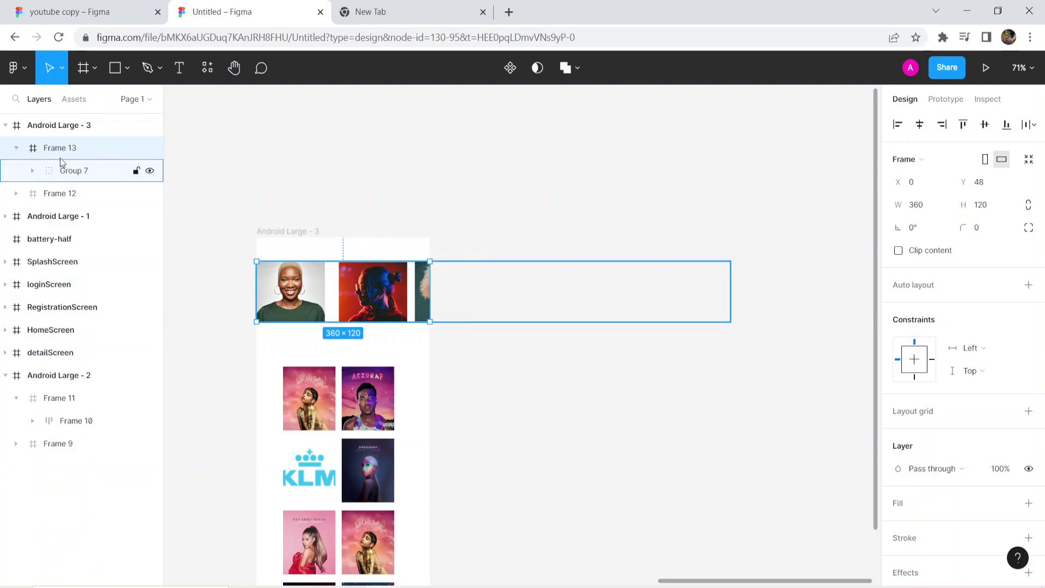
Set Frame 13's prototype overflow to horizontal scrolling.
click(934, 99)
click(972, 217)
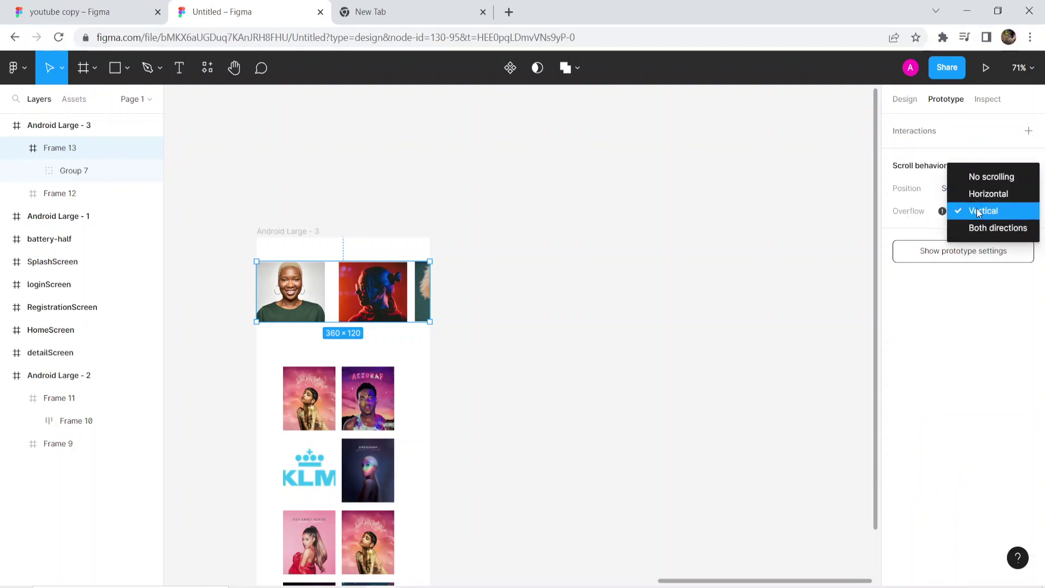
click(988, 193)
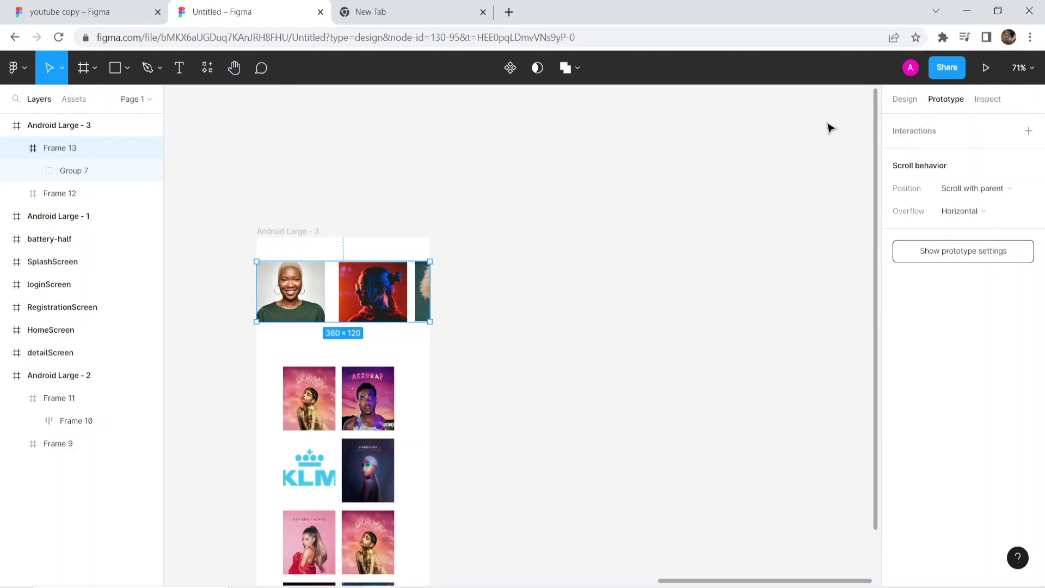
Select Android Large - 3 and present it with Ctrl+Alt+Enter.
right_click(299, 250)
click(285, 243)
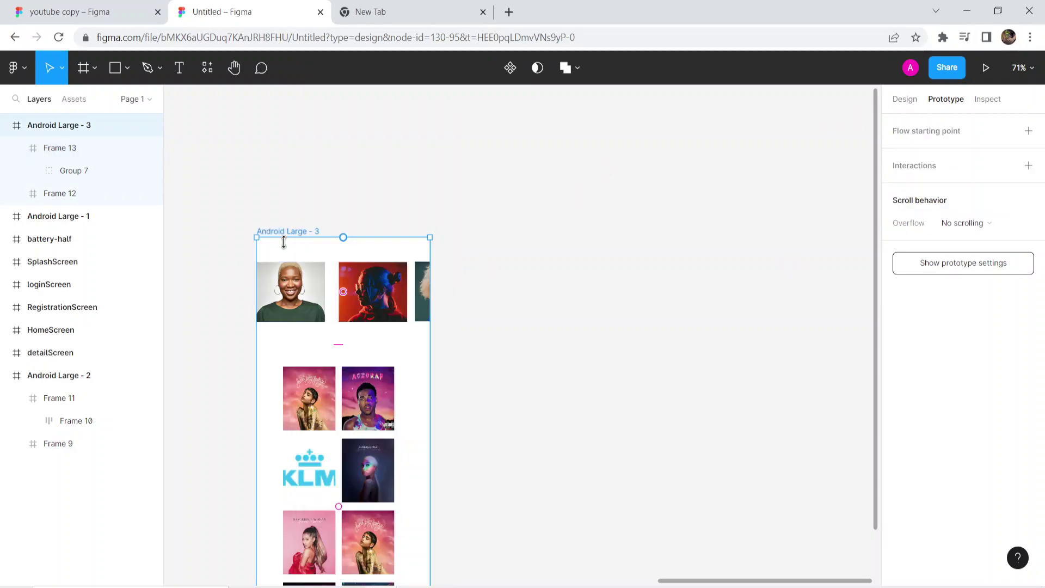
key(ctrl+alt+Return)
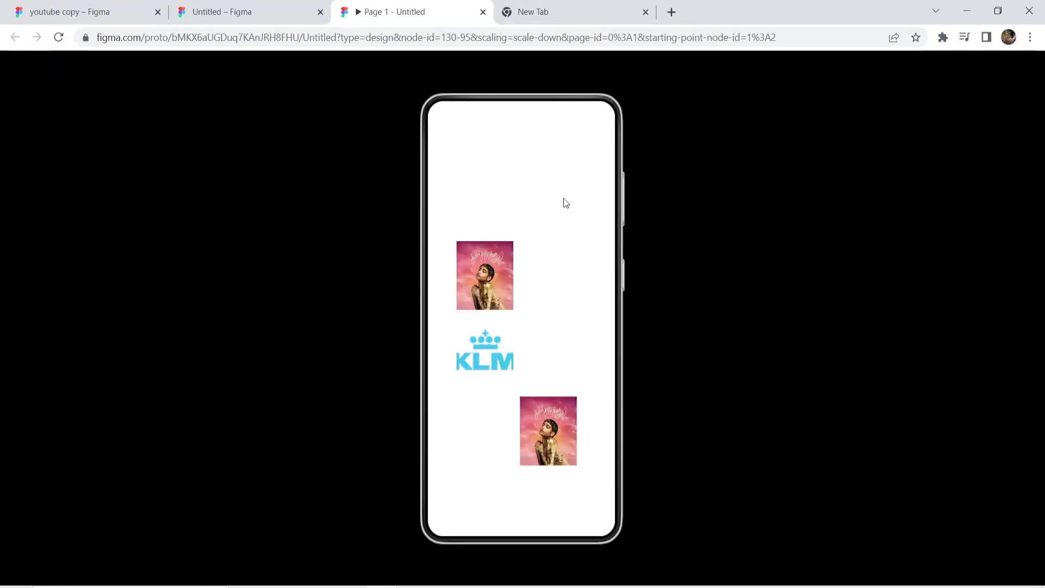
Swipe the avatar row sideways, then scroll the album grid down and back up.
drag(567, 163, 404, 168)
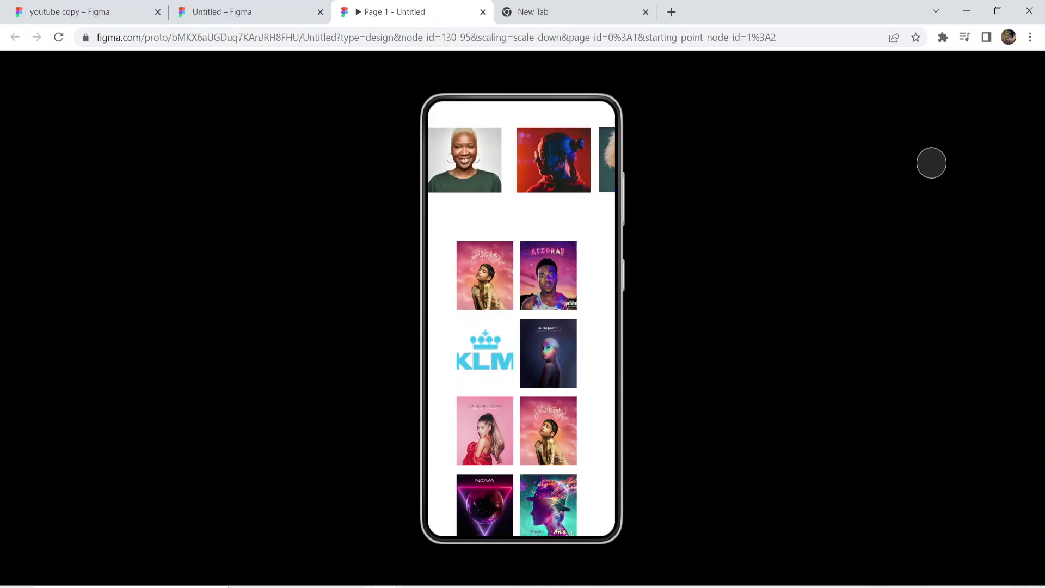
scroll(565, 292, down, 3)
scroll(565, 293, up, 3)
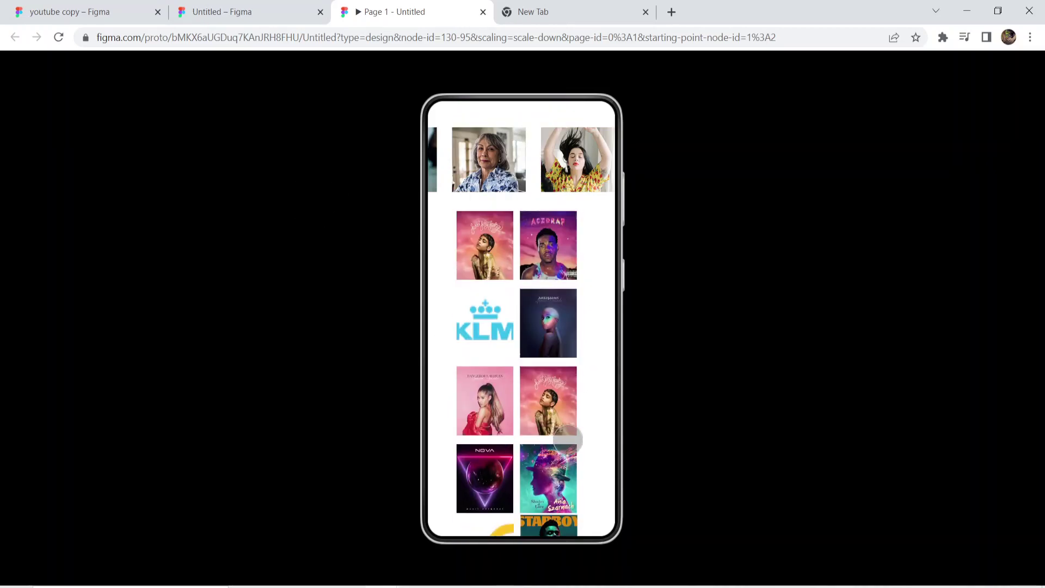
Return to the editor and turn on Clip content for the album grid, Frame 12.
click(483, 12)
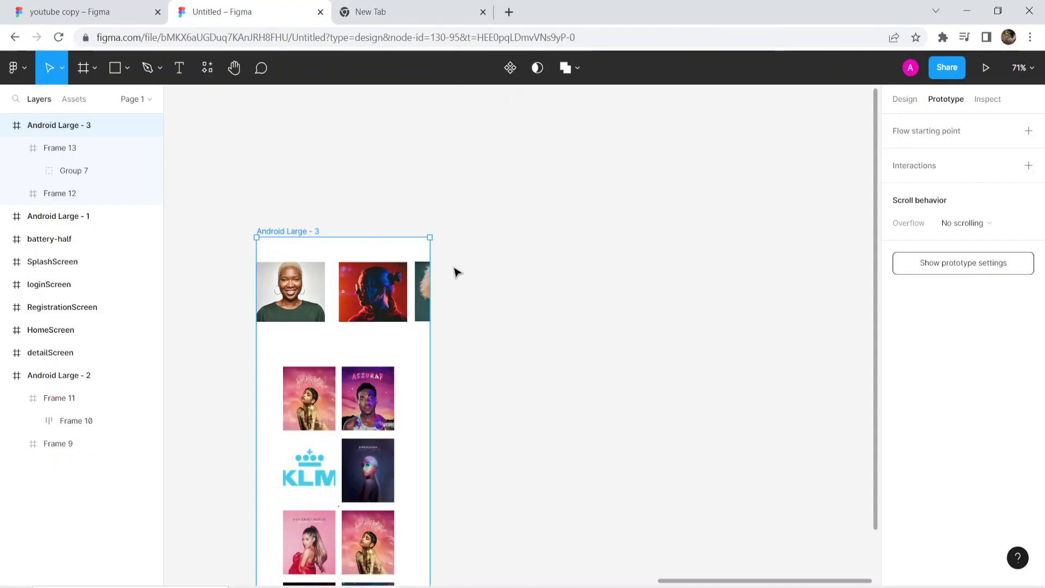
click(324, 416)
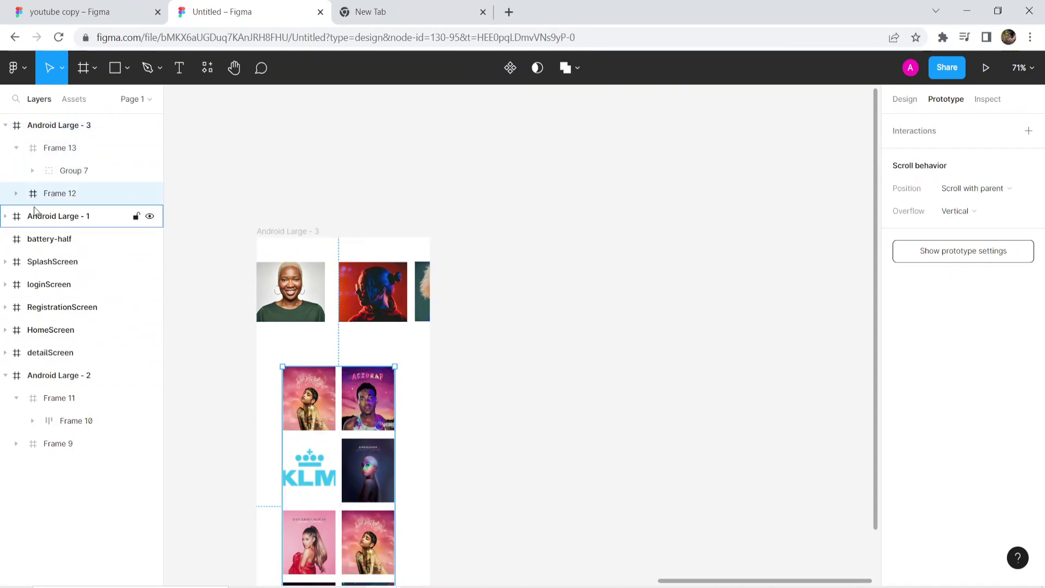
click(16, 194)
click(60, 216)
click(61, 197)
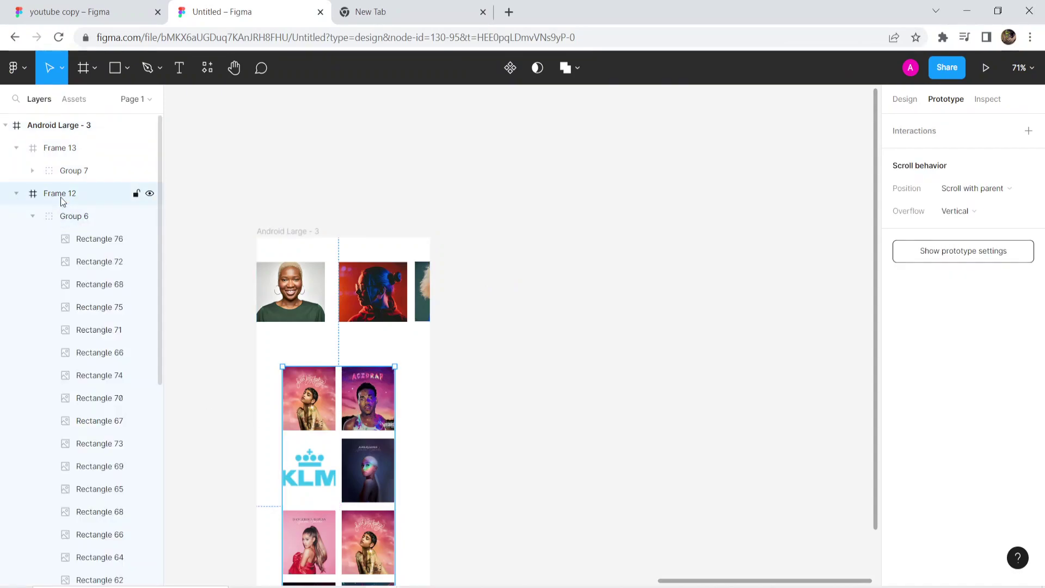
click(905, 101)
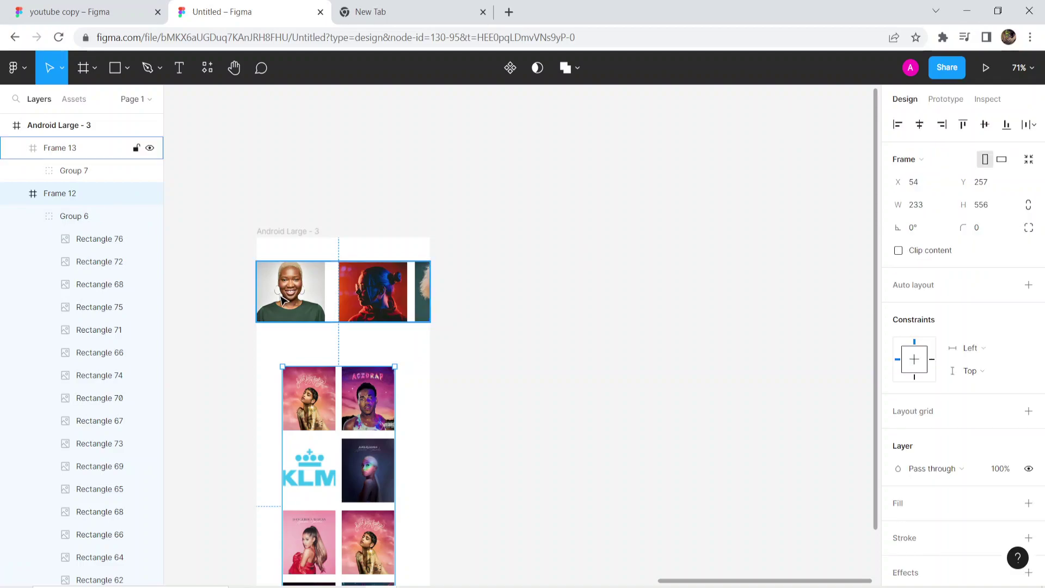
click(899, 252)
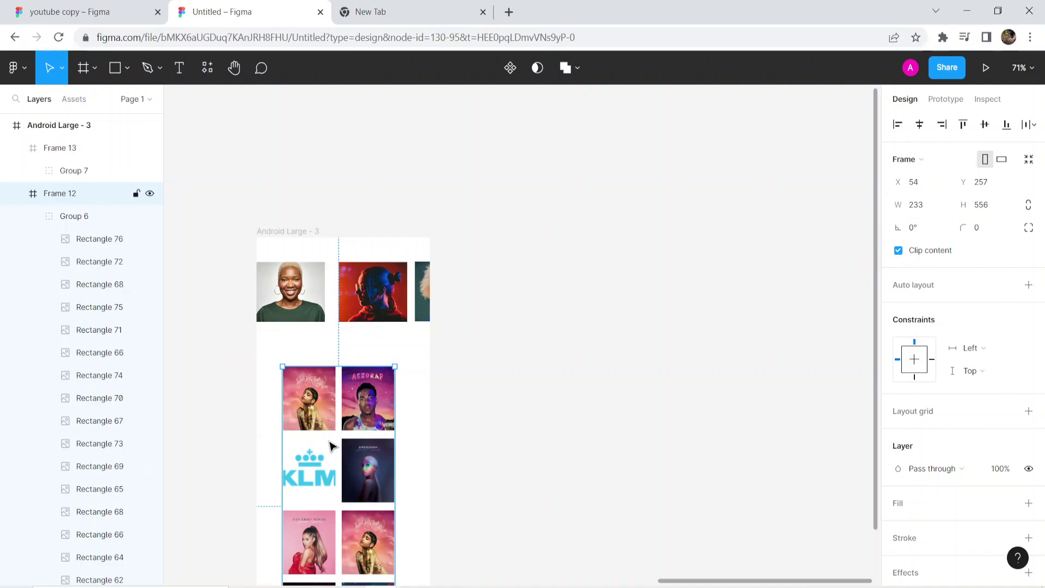
Select the Android Large - 3 phone frame and present it as a prototype.
click(16, 195)
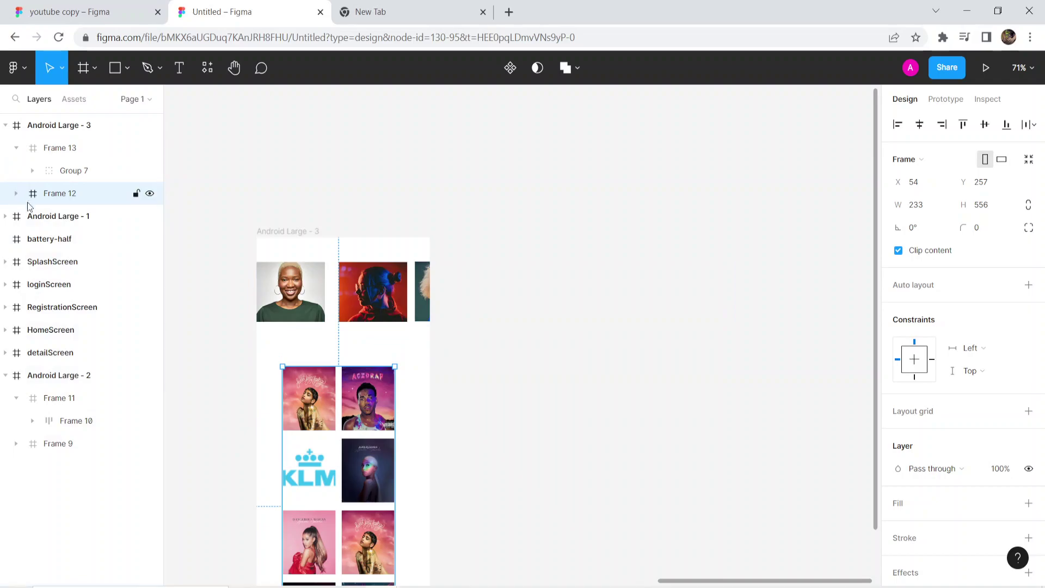
click(16, 195)
click(68, 216)
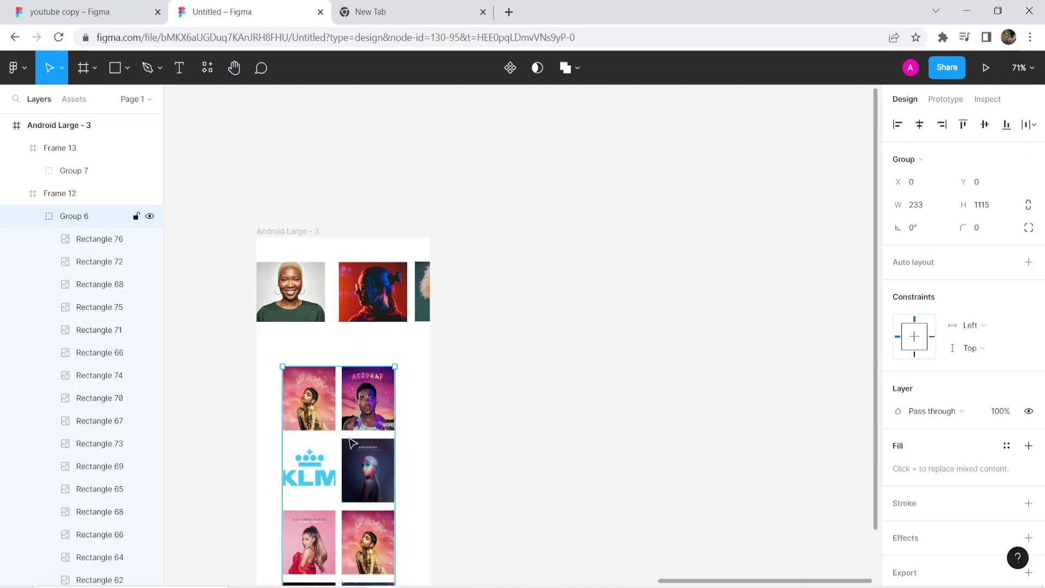
key(shift+Return)
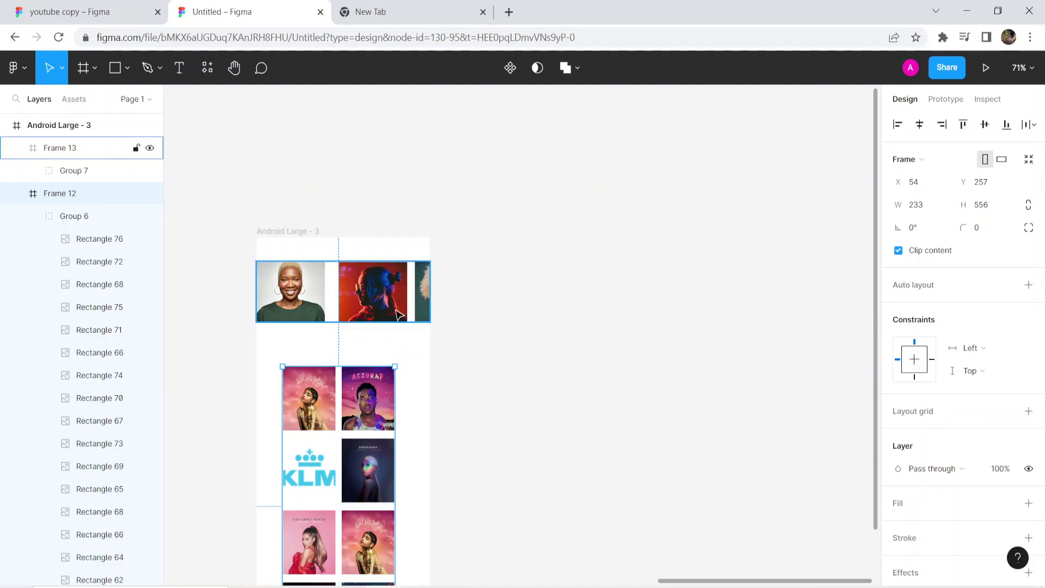
click(17, 194)
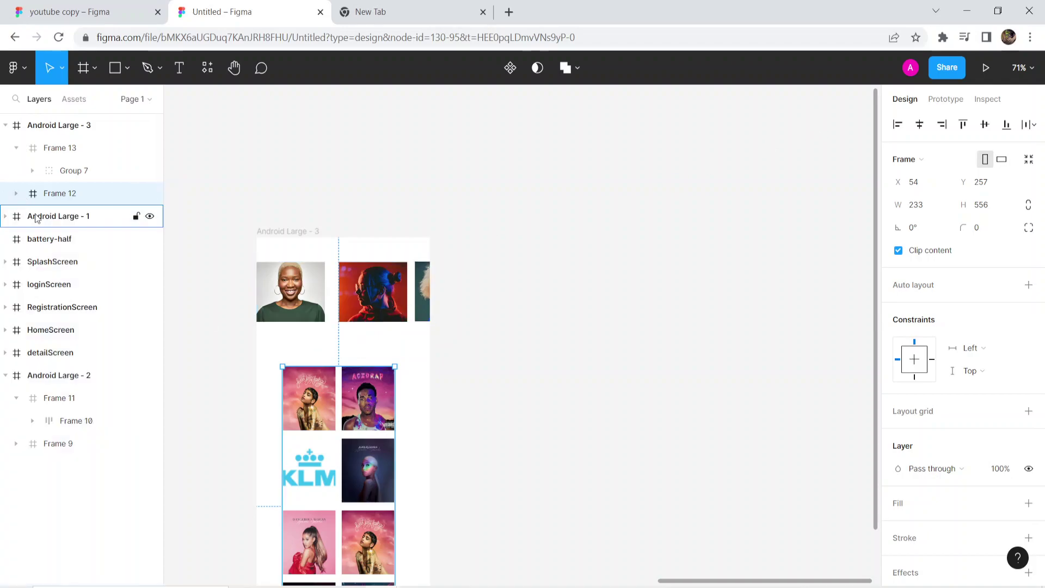
right_click(387, 348)
click(326, 350)
click(985, 67)
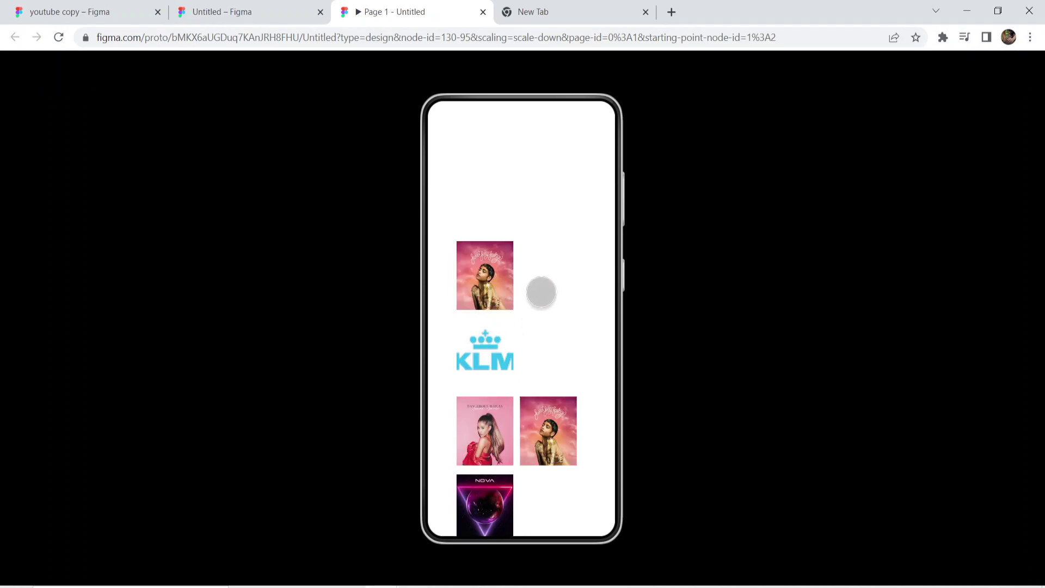
Swipe the avatar row left and scroll the album grid up and down in the prototype.
drag(576, 180, 348, 177)
drag(789, 171, 59, 158)
drag(530, 462, 532, 382)
scroll(532, 382, down, 4)
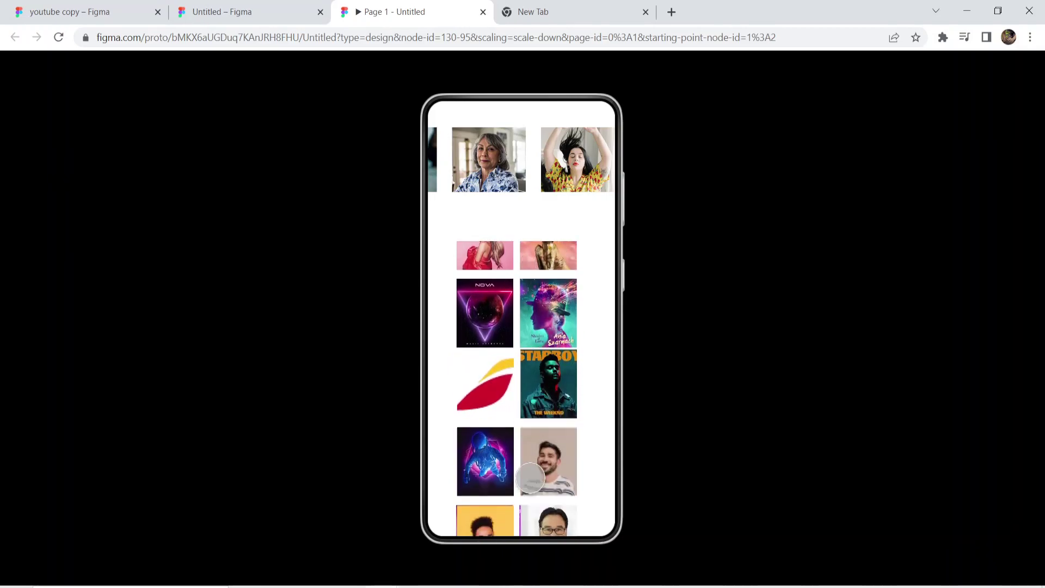
scroll(542, 383, up, 5)
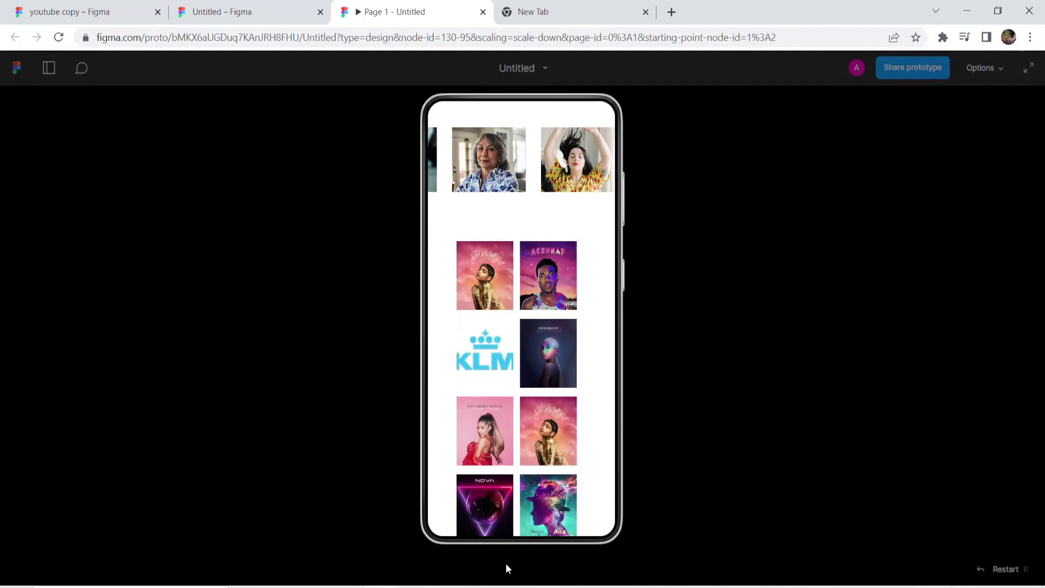
scroll(541, 456, down, 5)
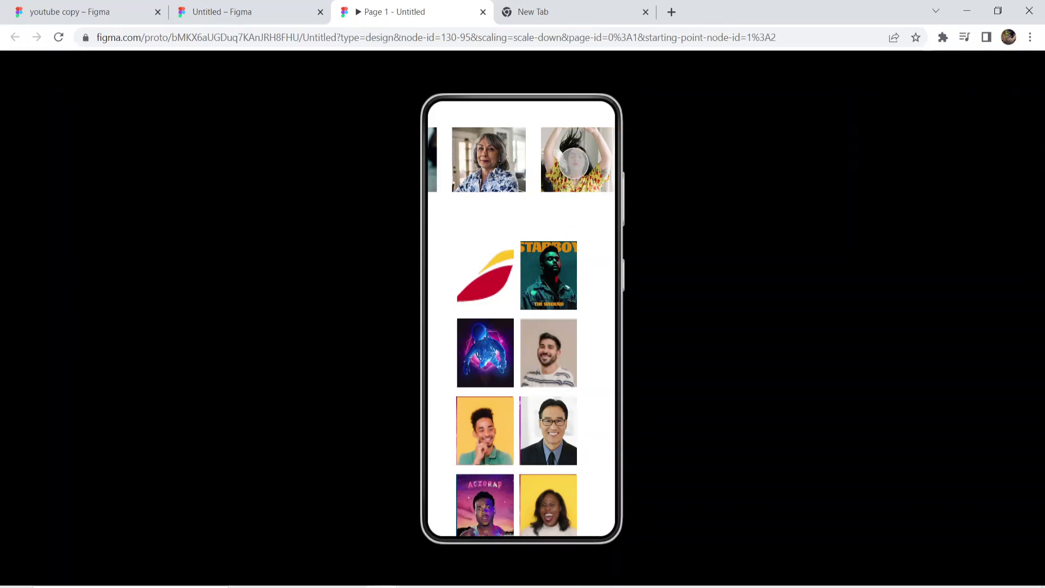
scroll(517, 408, up, 3)
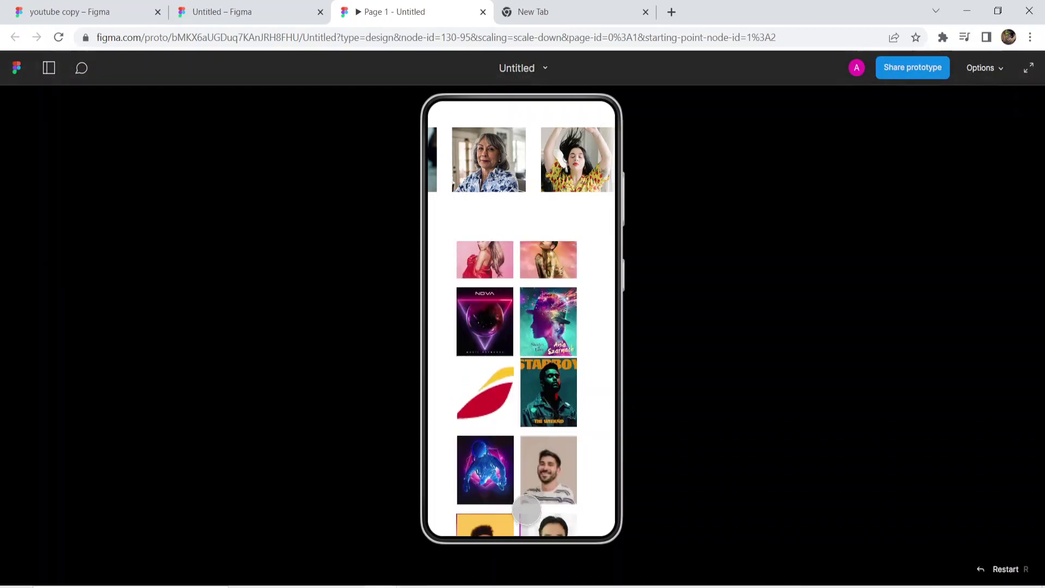
scroll(535, 264, down, 3)
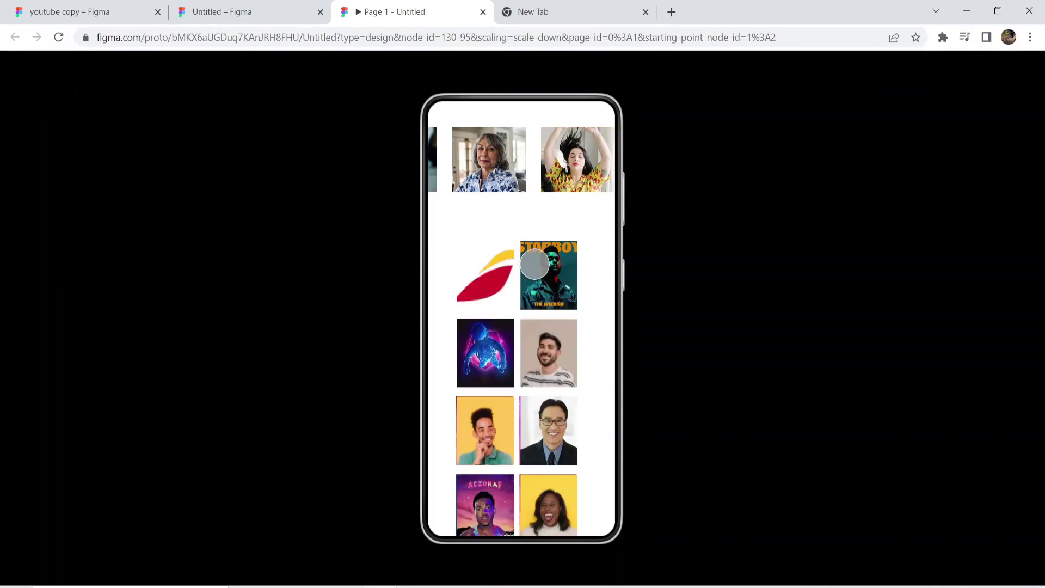
Close the prototype, then select Frame 12 and expand it in Layers.
click(483, 11)
click(501, 338)
click(321, 452)
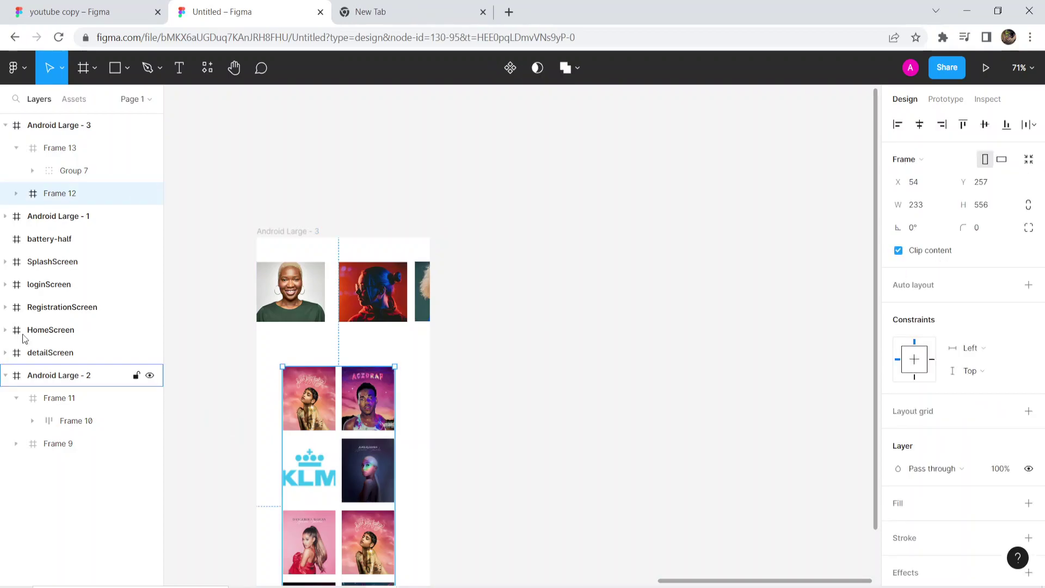
click(16, 194)
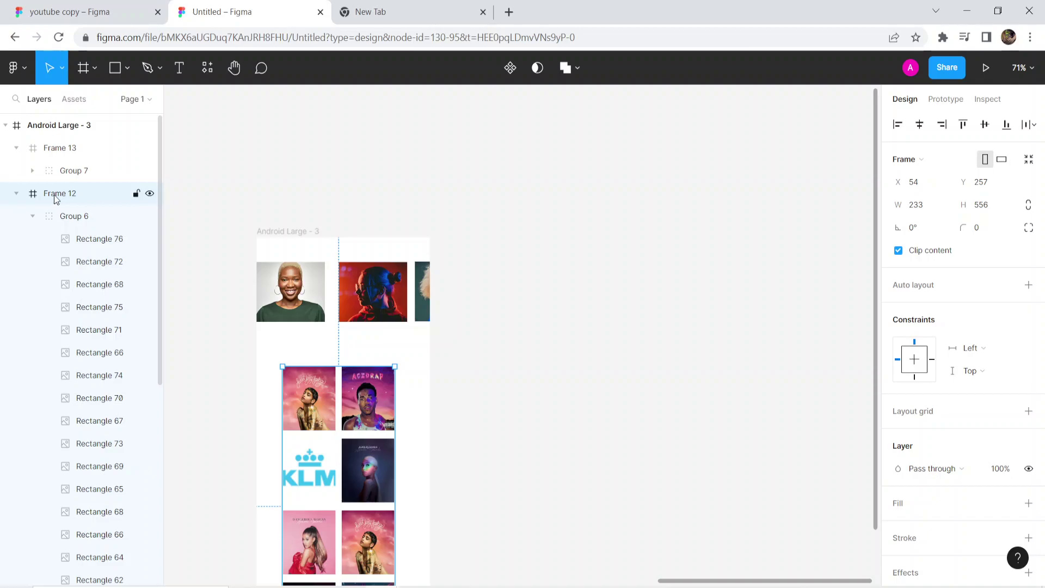
Wrap Frame 12 in a new Frame 14 with Ctrl+Alt+G, then give Frame 12 auto layout.
key(ctrl+alt+g)
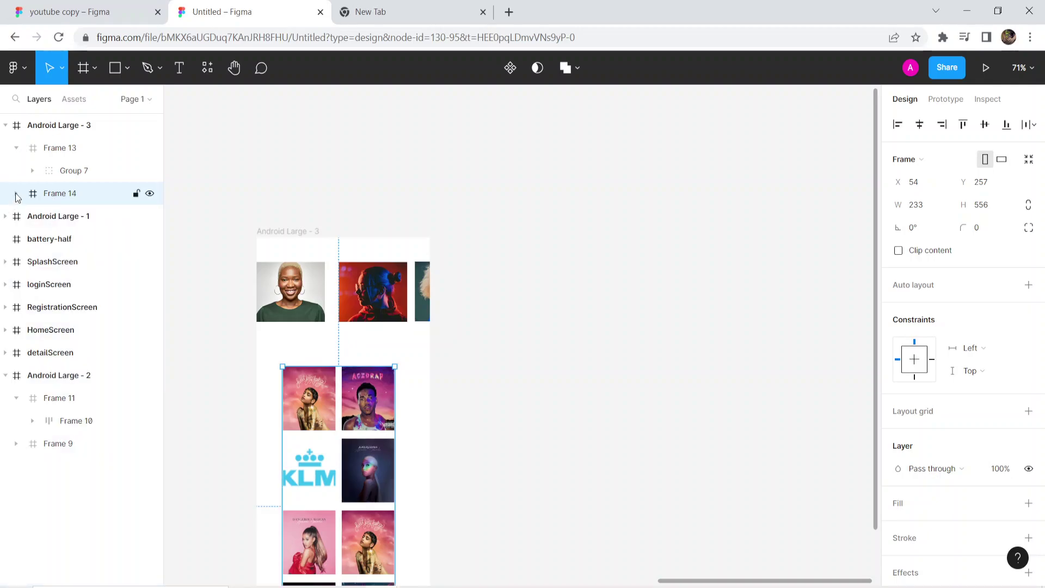
click(16, 193)
click(64, 223)
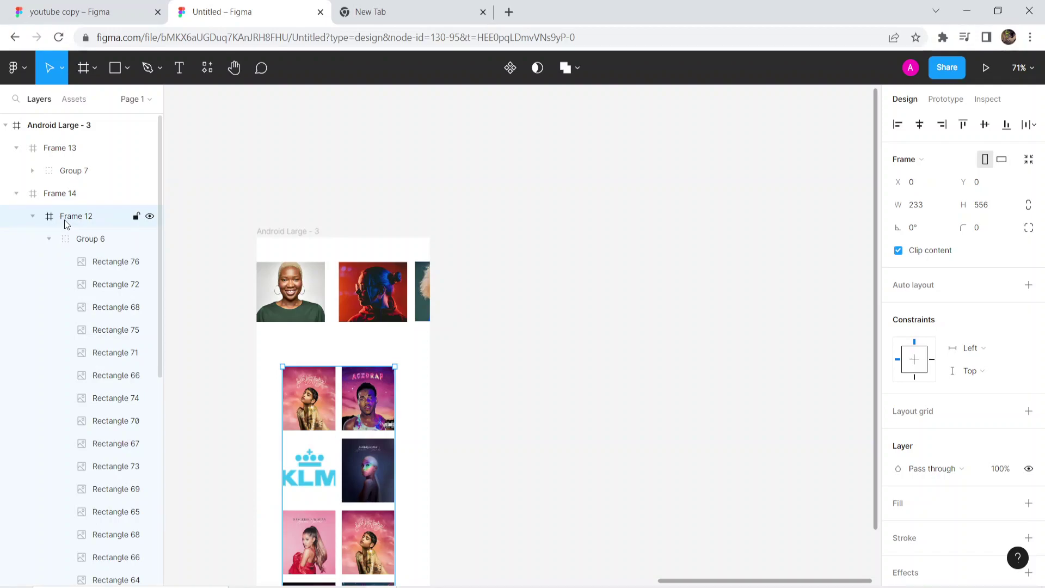
key(shift+a)
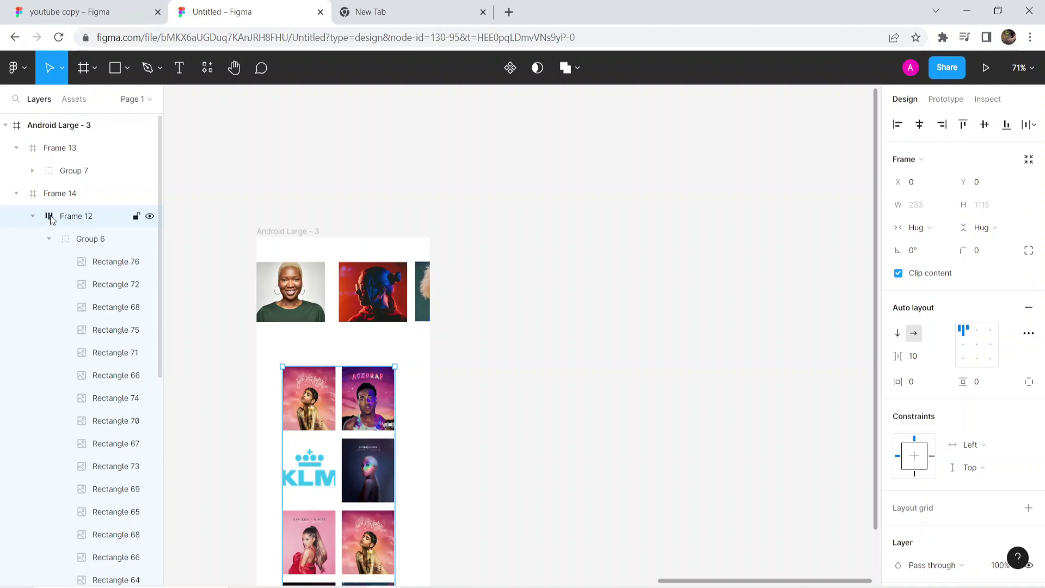
Reselect the inner Frame 12 within Frame 14 in the layers.
click(33, 216)
click(33, 216)
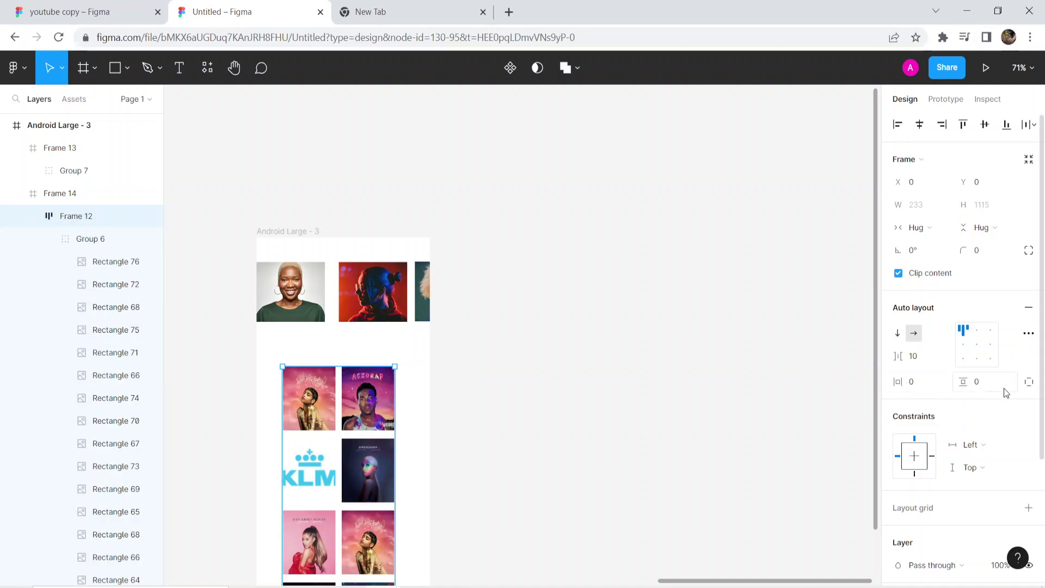
click(984, 389)
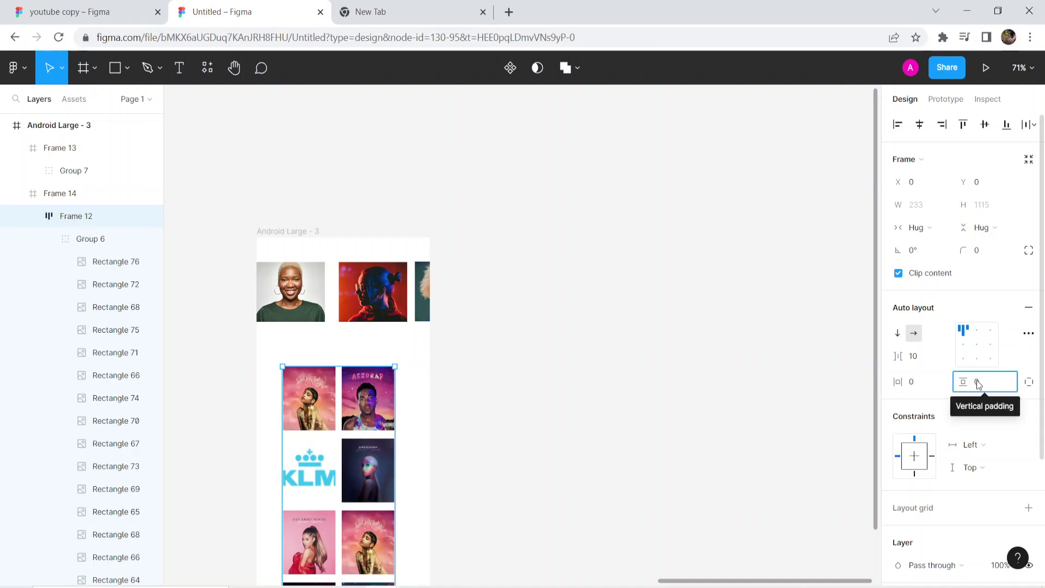
click(467, 462)
drag(336, 428, 329, 294)
click(87, 193)
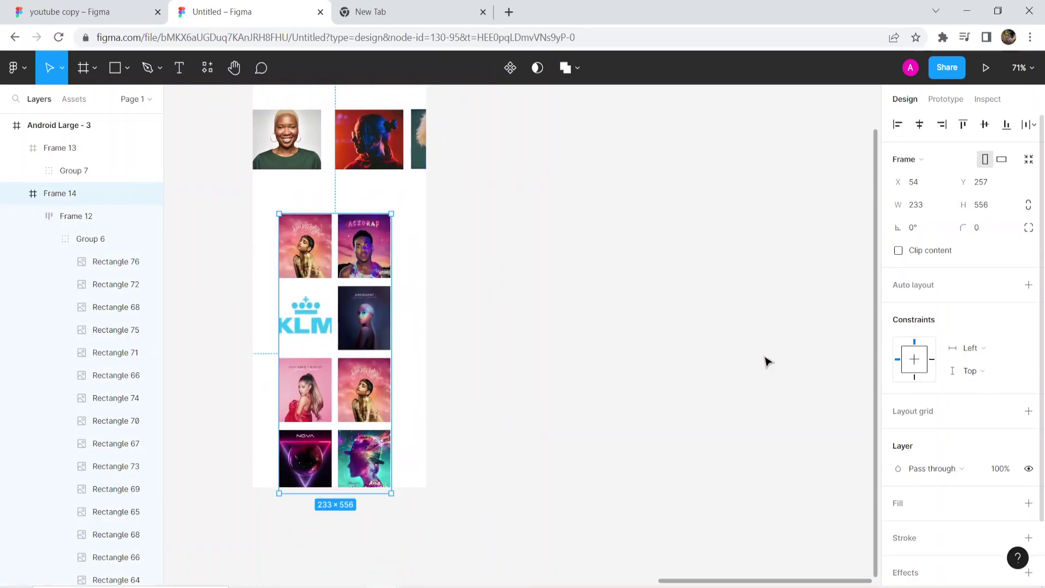
click(79, 216)
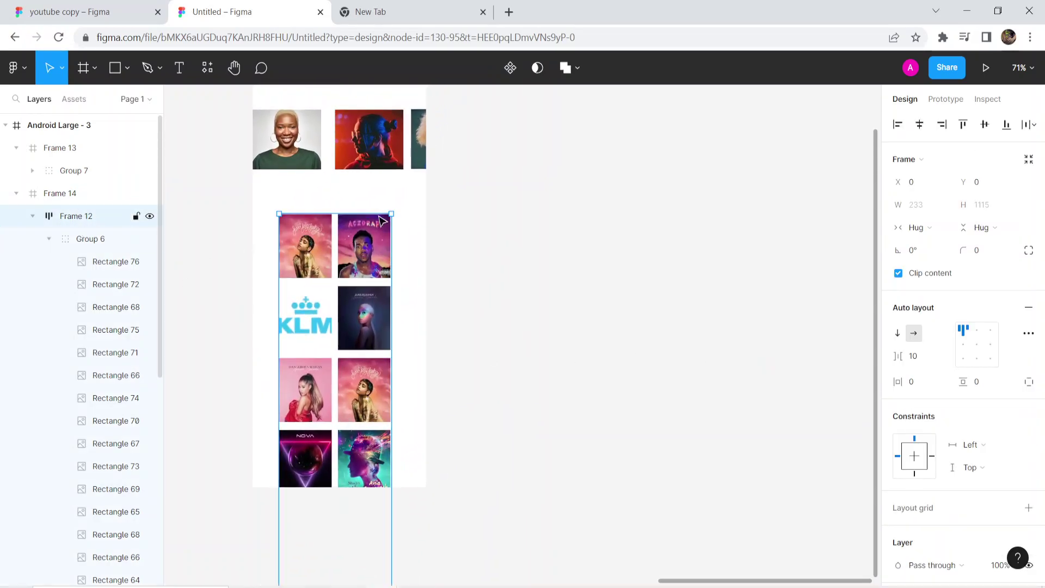
Set Frame 12's vertical padding to 40 so it hugs at 233×1195.
click(989, 383)
text(40)
key(Return)
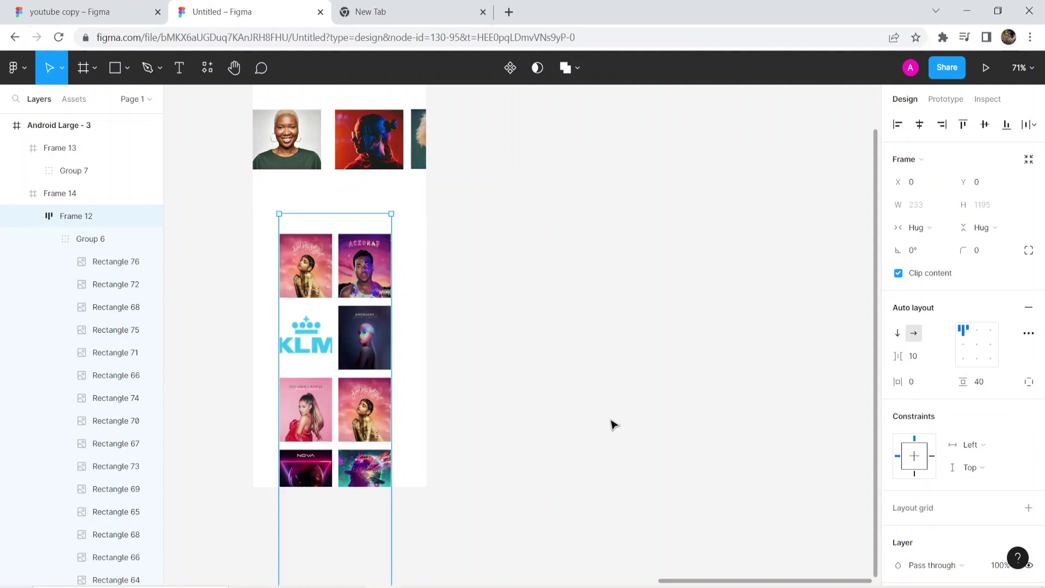
scroll(385, 440, down, 5)
drag(392, 460, 469, 351)
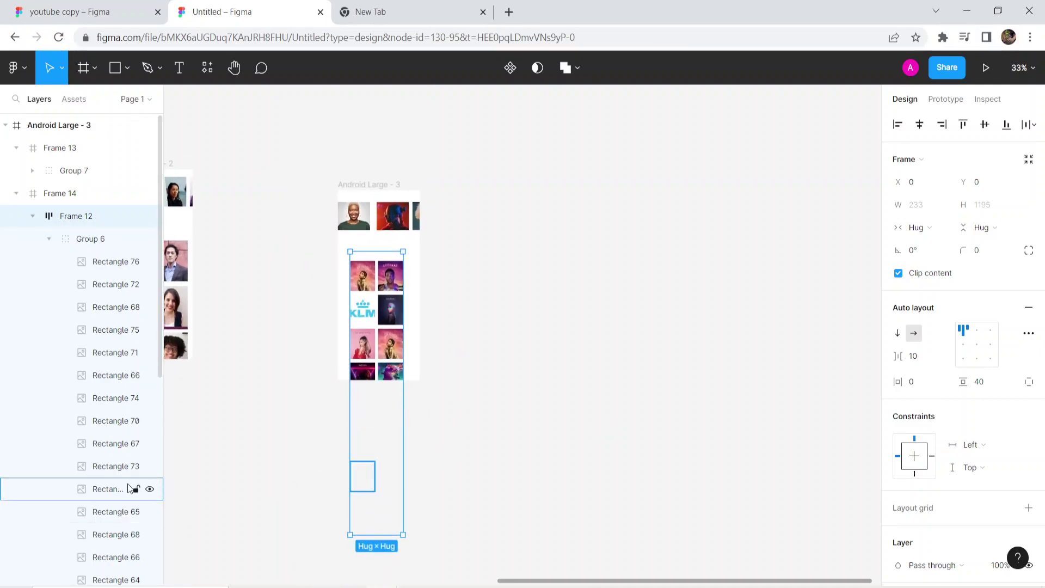
scroll(116, 499, down, 5)
scroll(115, 500, down, 3)
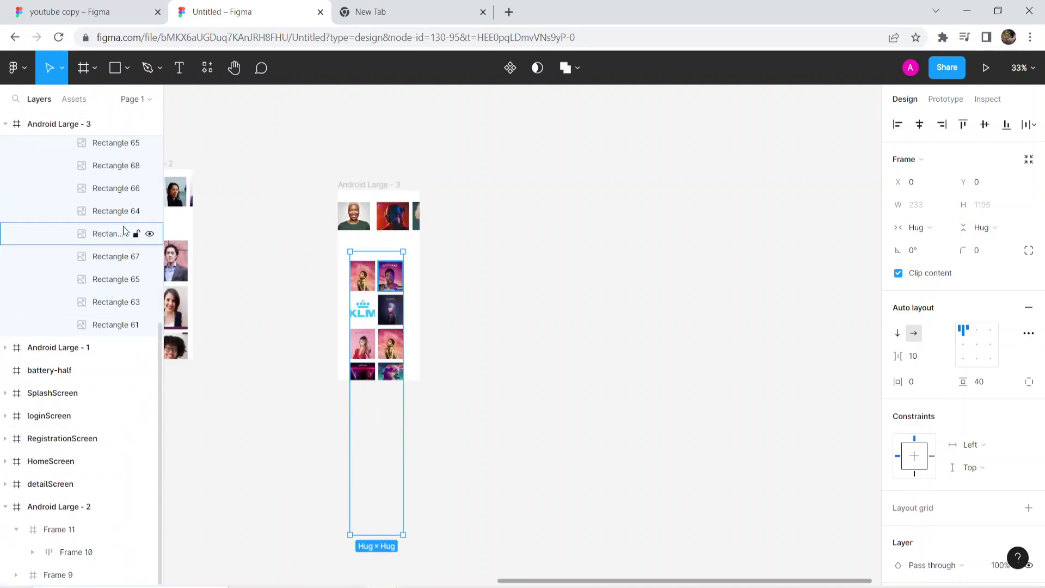
Drag Rectangle 70 to a new position in the image grid.
drag(121, 209, 107, 328)
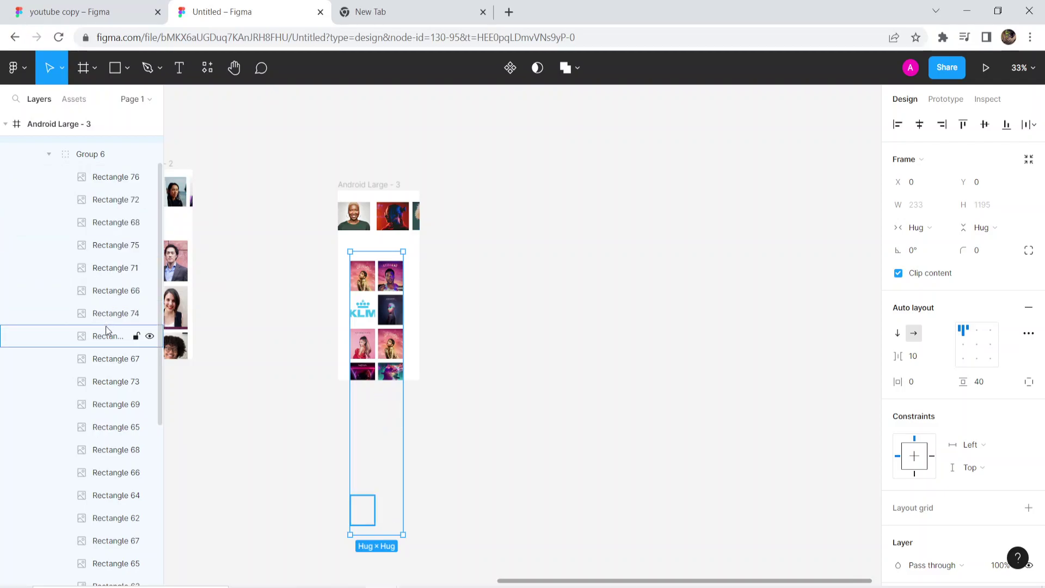
click(114, 337)
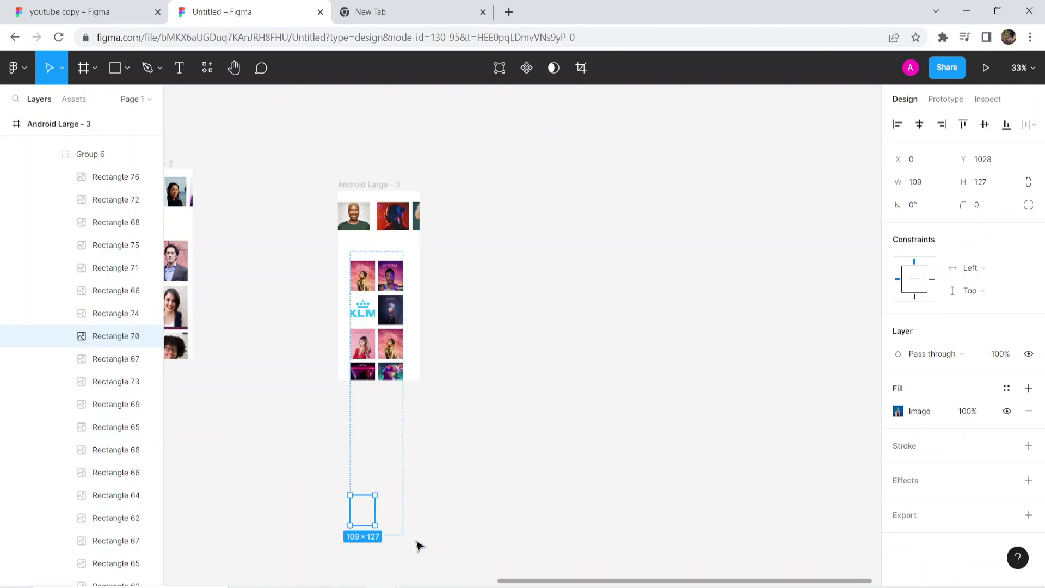
click(430, 529)
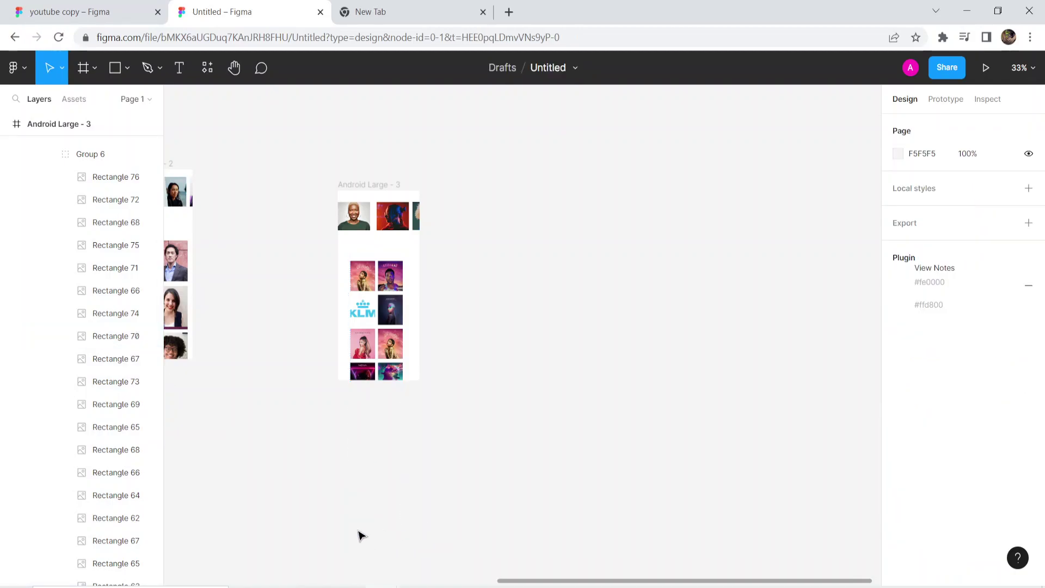
Select Frame 14 and collapse Frame 12's image layers.
click(381, 349)
scroll(47, 277, up, 2)
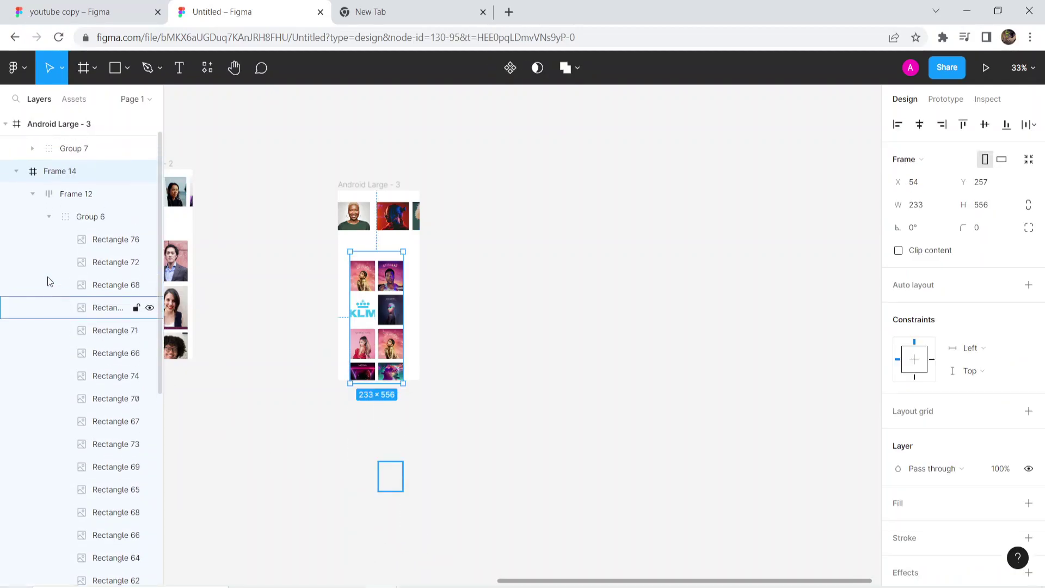
click(32, 217)
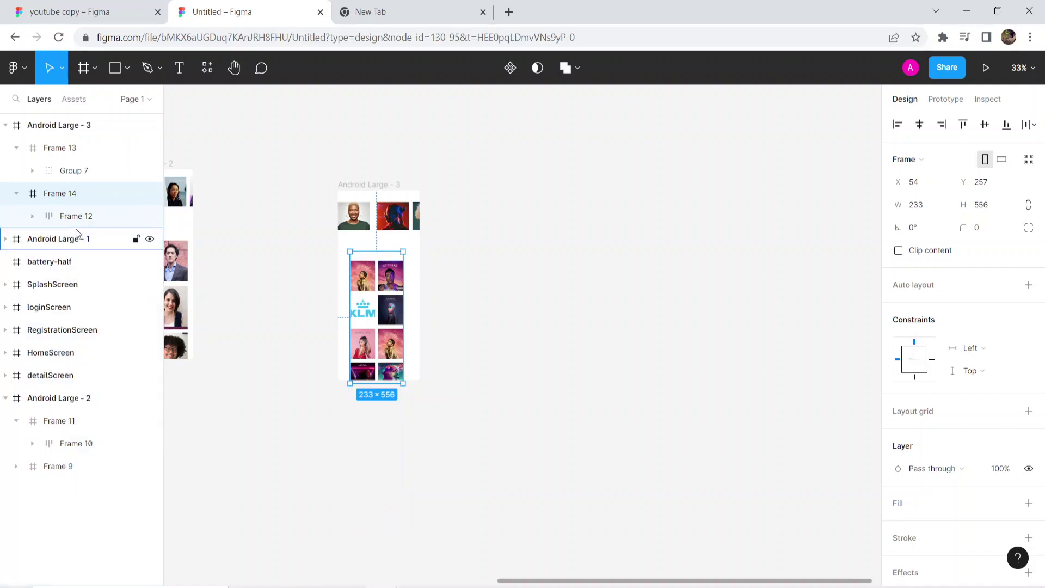
click(986, 67)
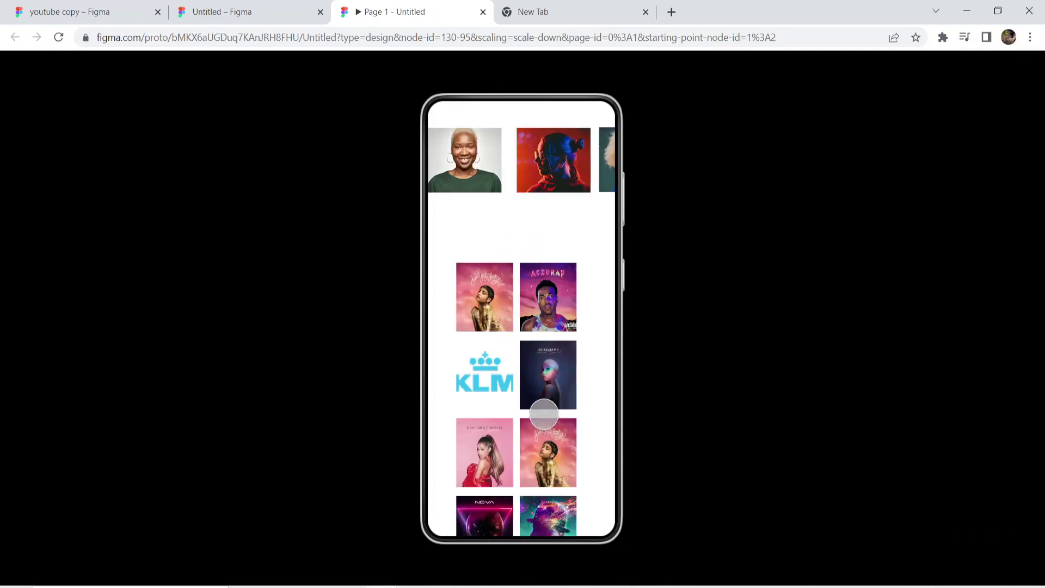
click(484, 13)
key(Escape)
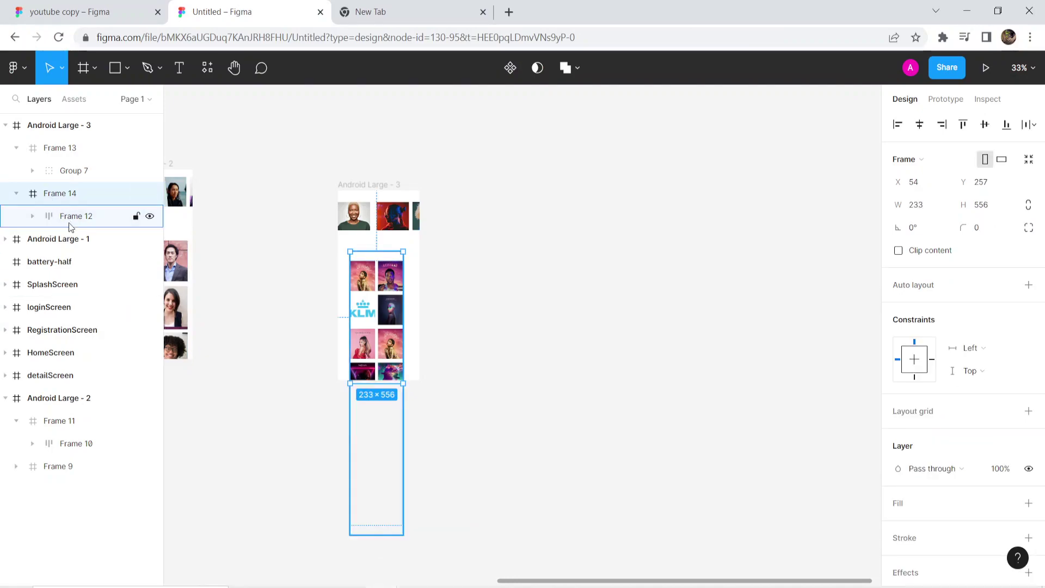
Set Frame 14's prototype Overflow to Vertical scrolling.
click(945, 99)
click(960, 211)
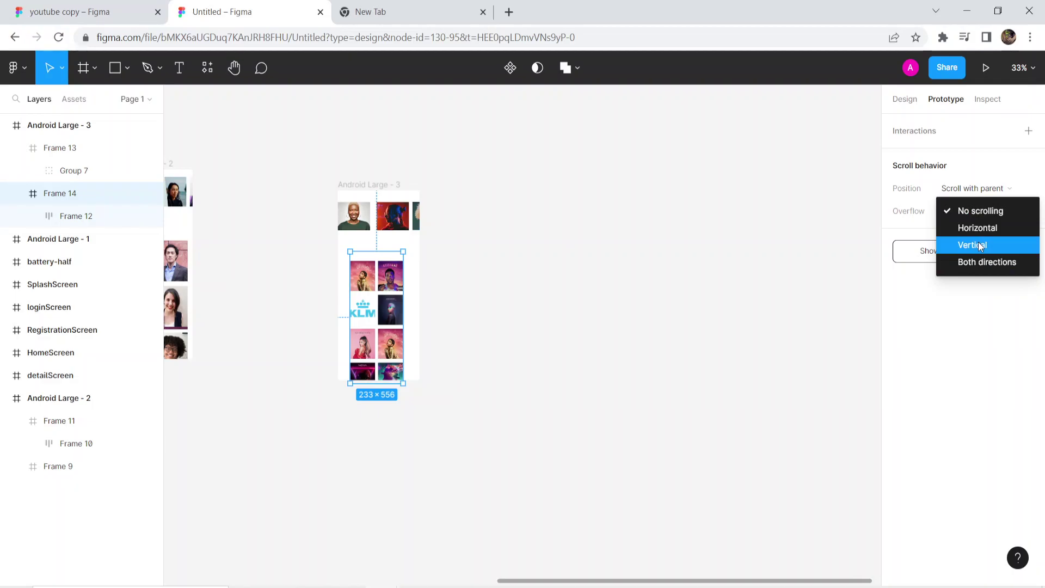
click(980, 244)
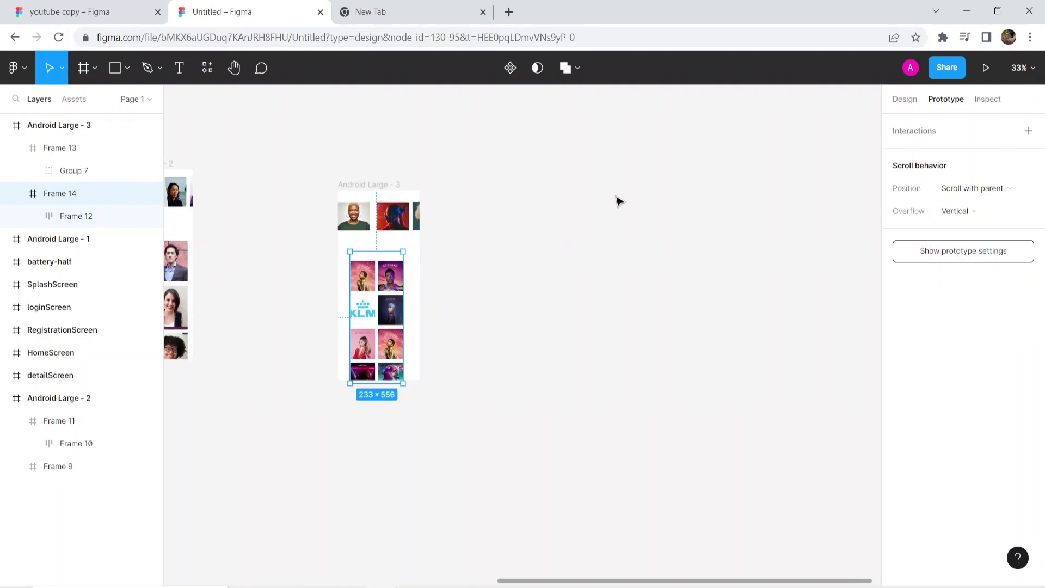
right_click(408, 247)
mouse_move(446, 436)
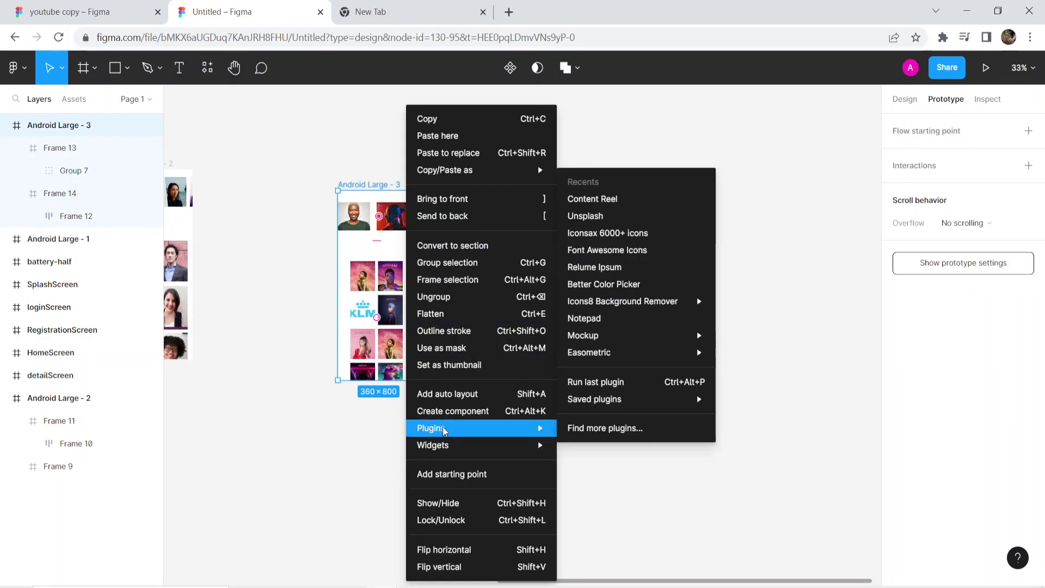
key(Escape)
click(985, 68)
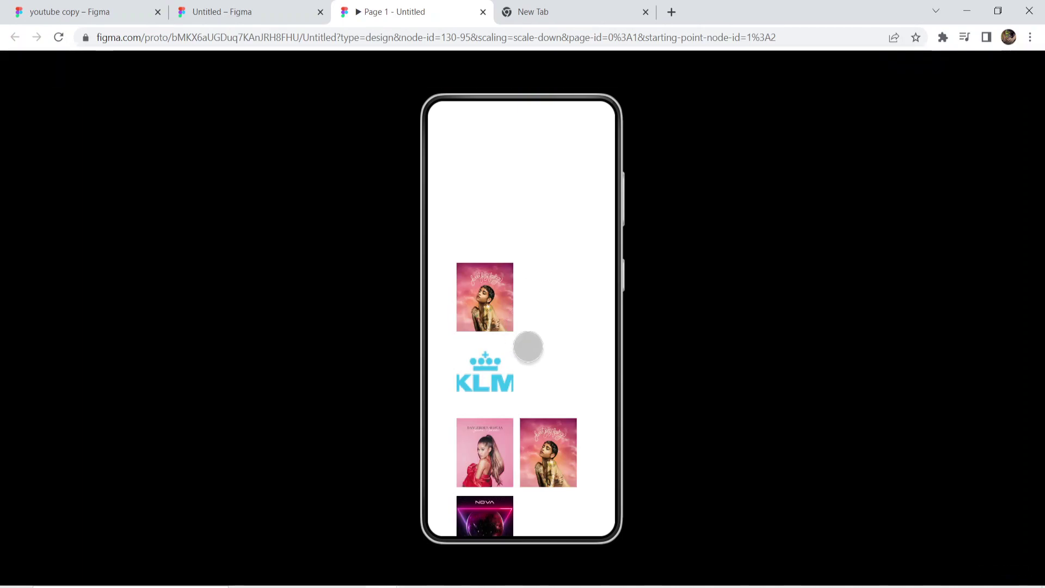
scroll(530, 406, down, 3)
scroll(530, 403, up, 2)
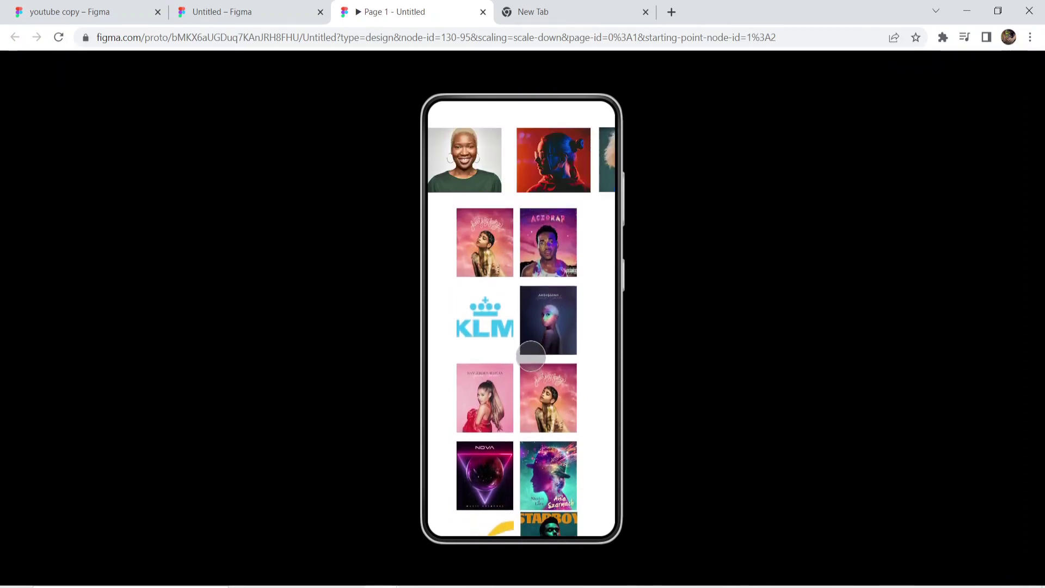
scroll(534, 337, down, 5)
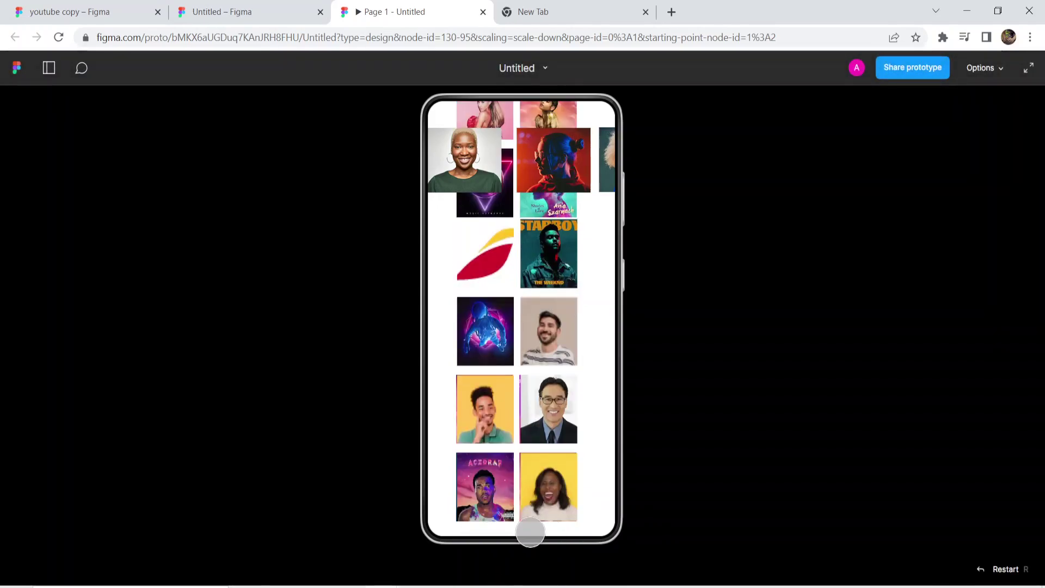
scroll(537, 233, up, 5)
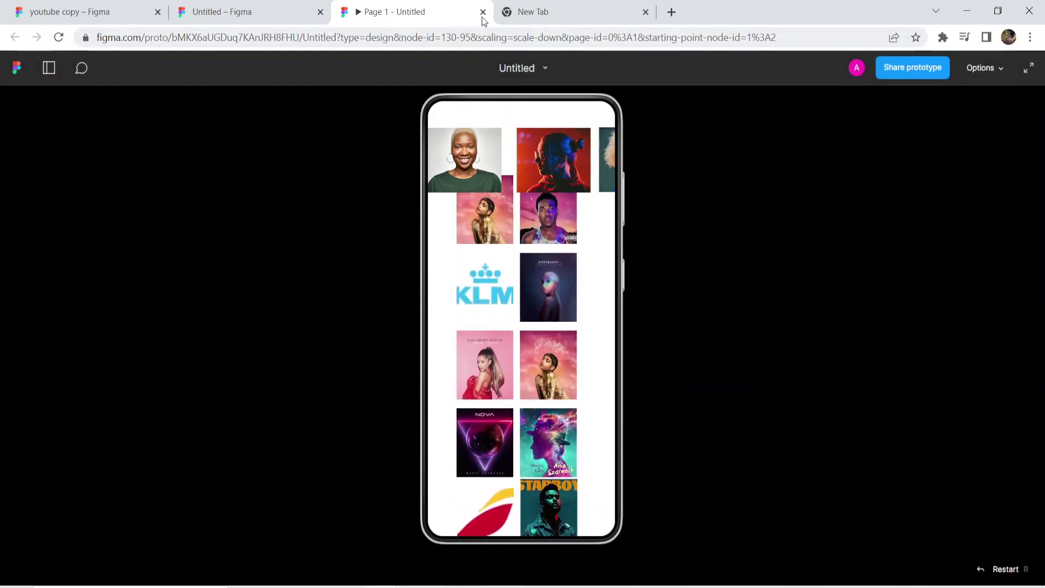
click(482, 12)
click(391, 309)
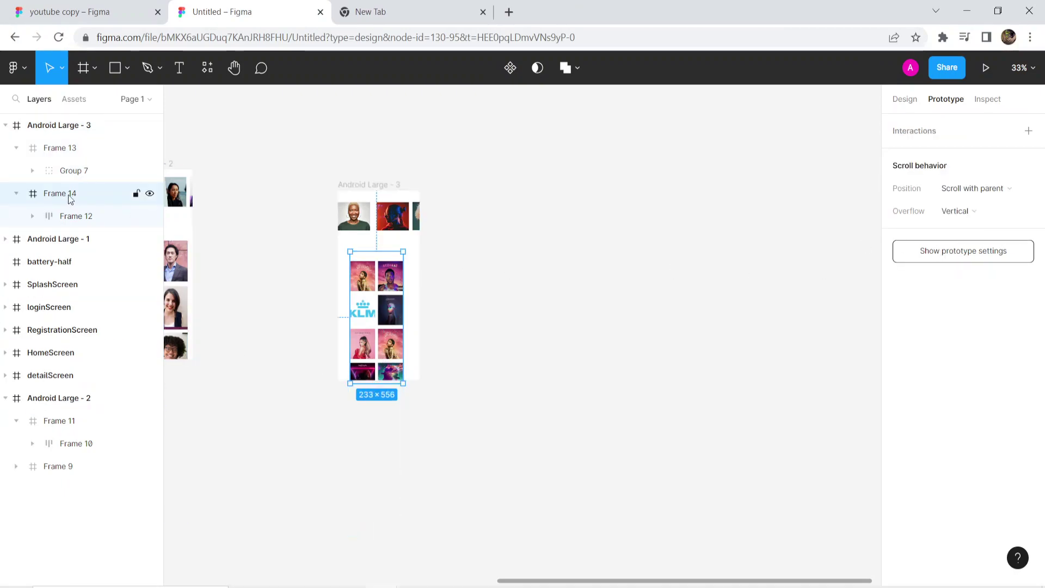
Turn on Clip content for Frame 14 so off-frame images stay hidden.
click(33, 215)
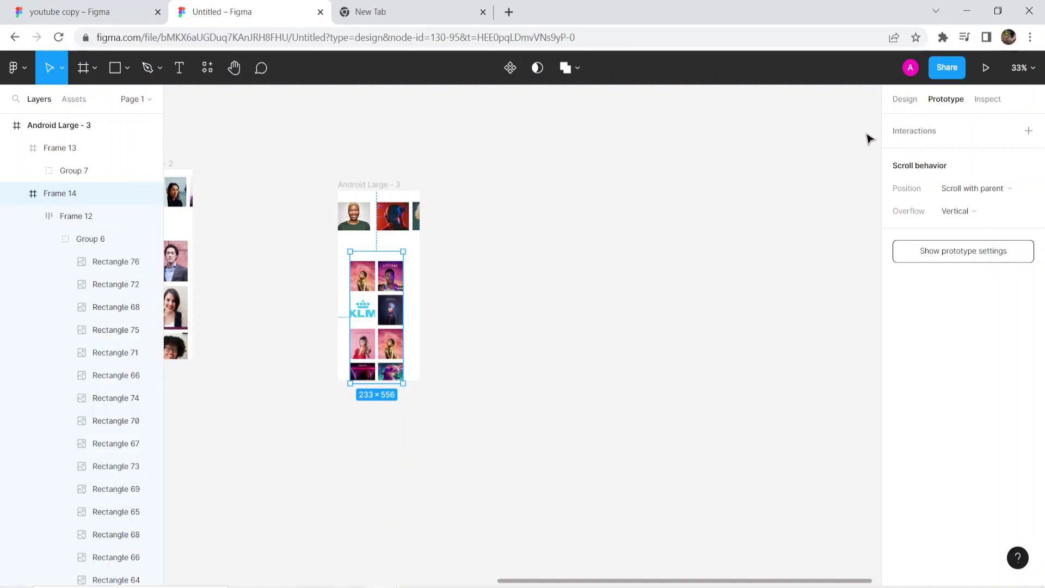
click(904, 99)
click(900, 250)
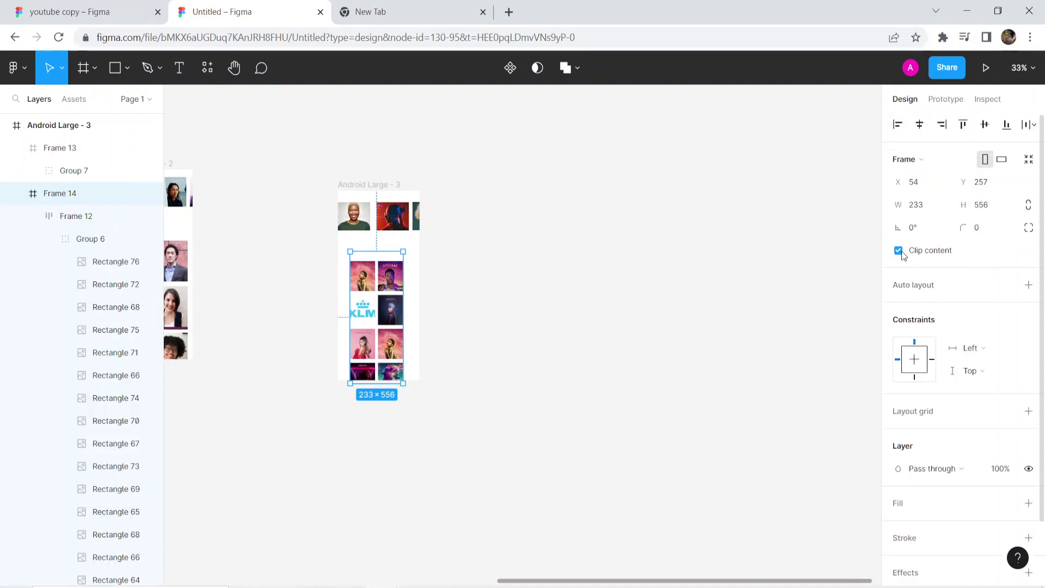
click(416, 249)
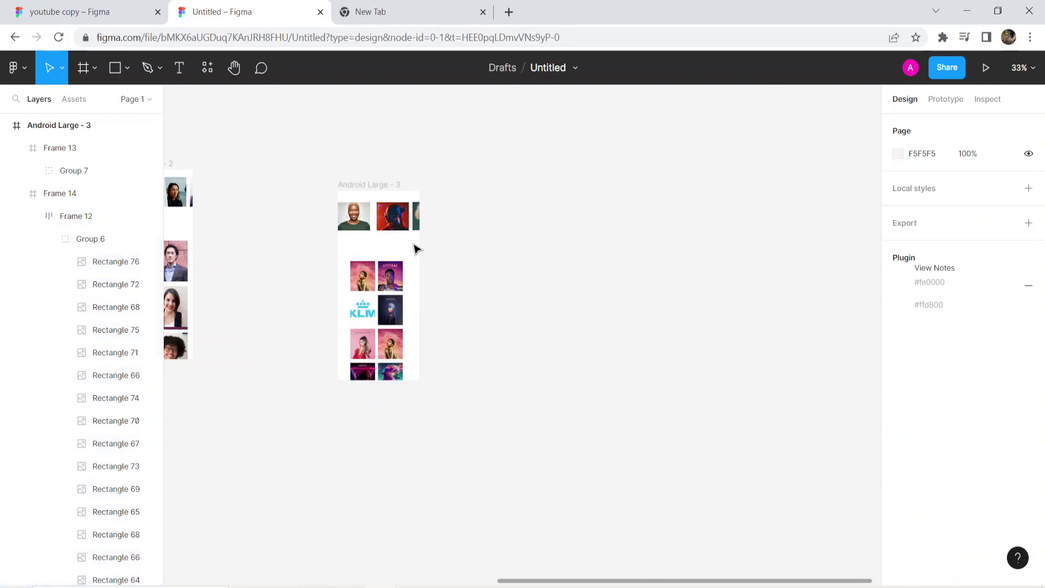
Select the Android Large - 3 frame and launch the prototype preview.
right_click(415, 249)
click(558, 225)
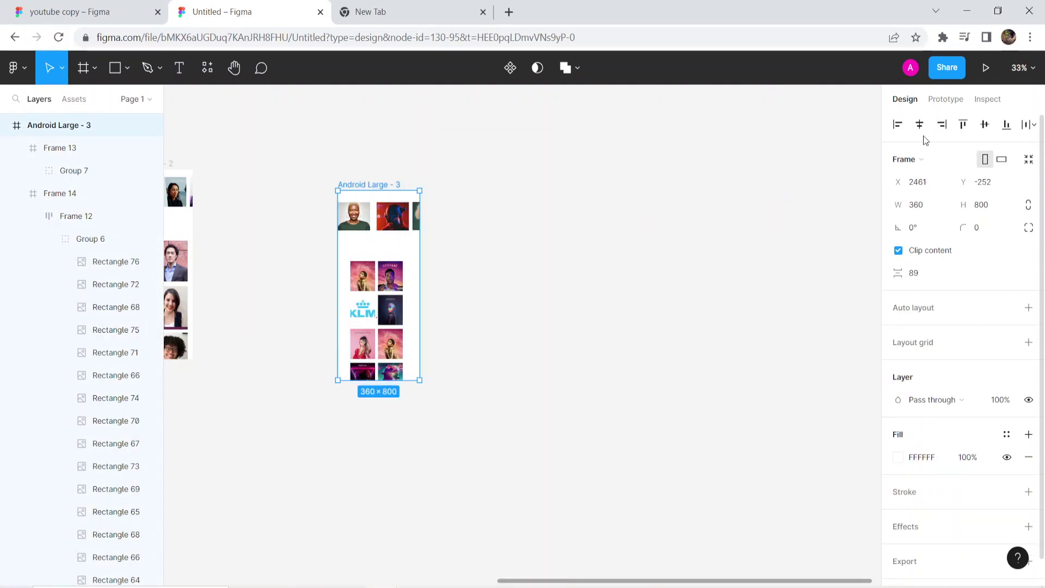
click(988, 68)
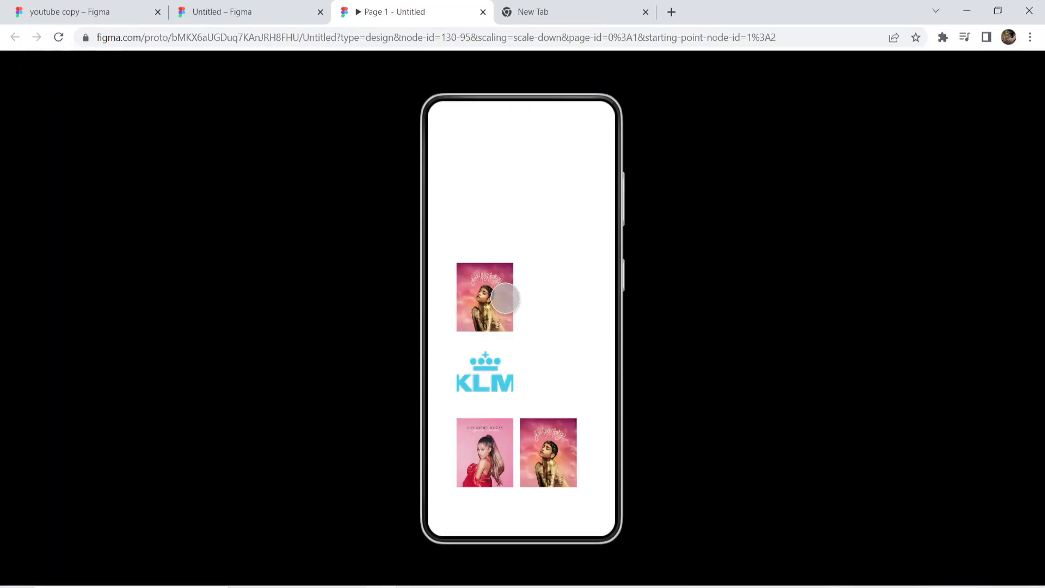
Swipe the avatar row through more portraits and drag the album grid through its KLM and portrait rows.
drag(526, 431, 540, 355)
drag(546, 465, 567, 232)
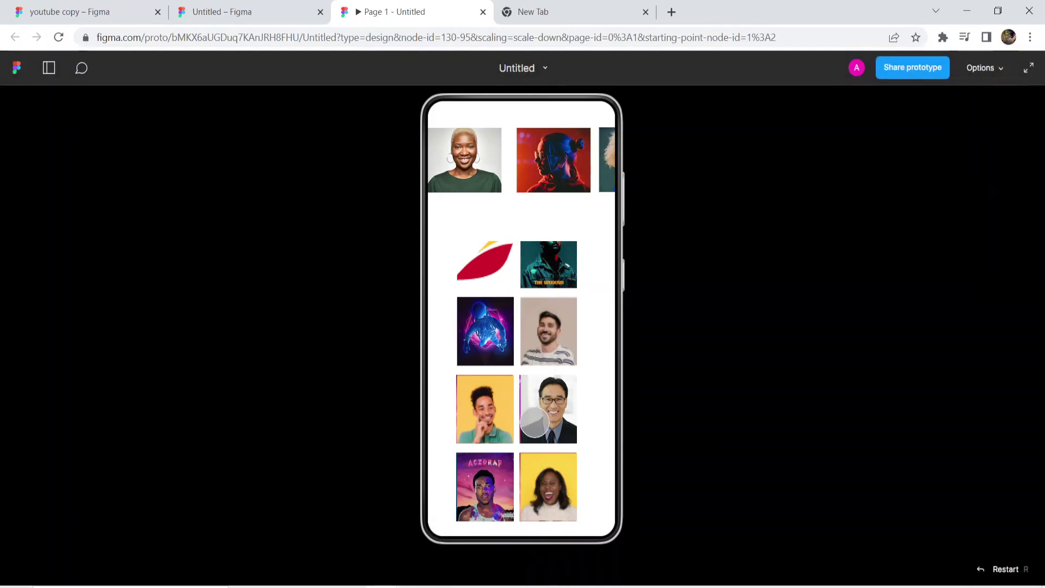
drag(535, 422, 522, 405)
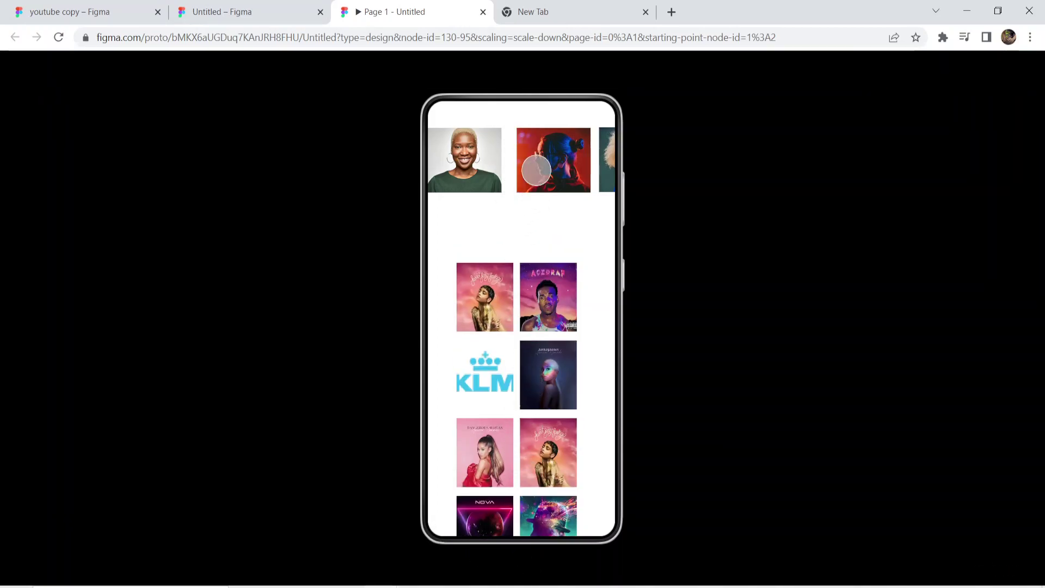
drag(506, 252, 556, 211)
drag(543, 387, 473, 169)
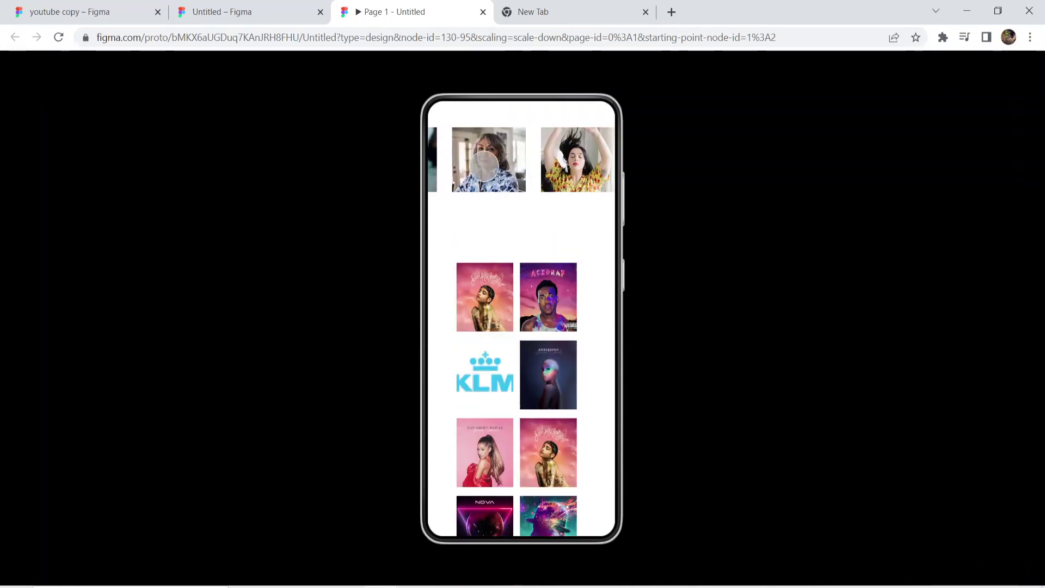
drag(576, 389, 500, 285)
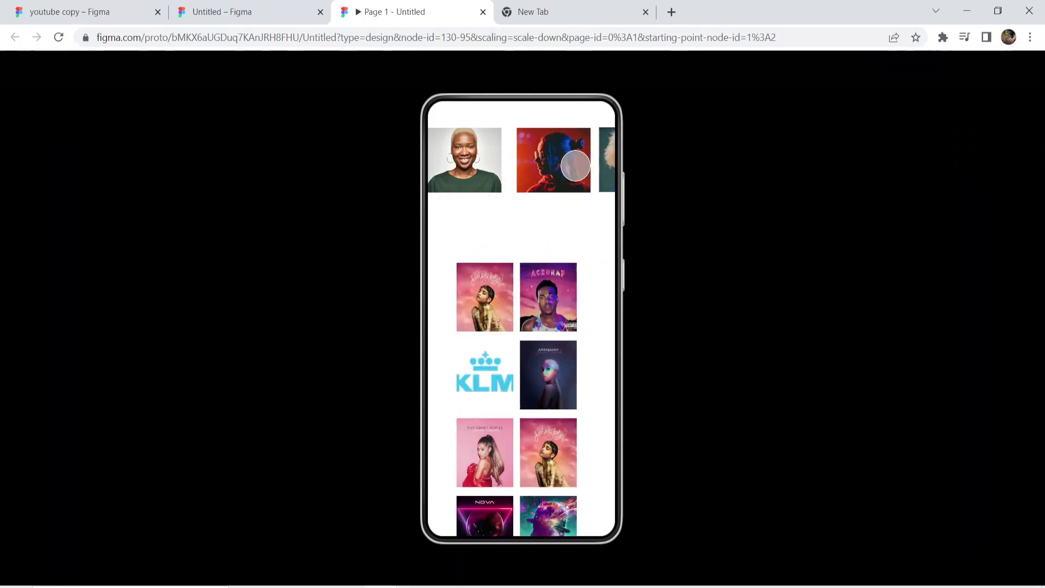
drag(576, 166, 523, 191)
drag(528, 375, 531, 347)
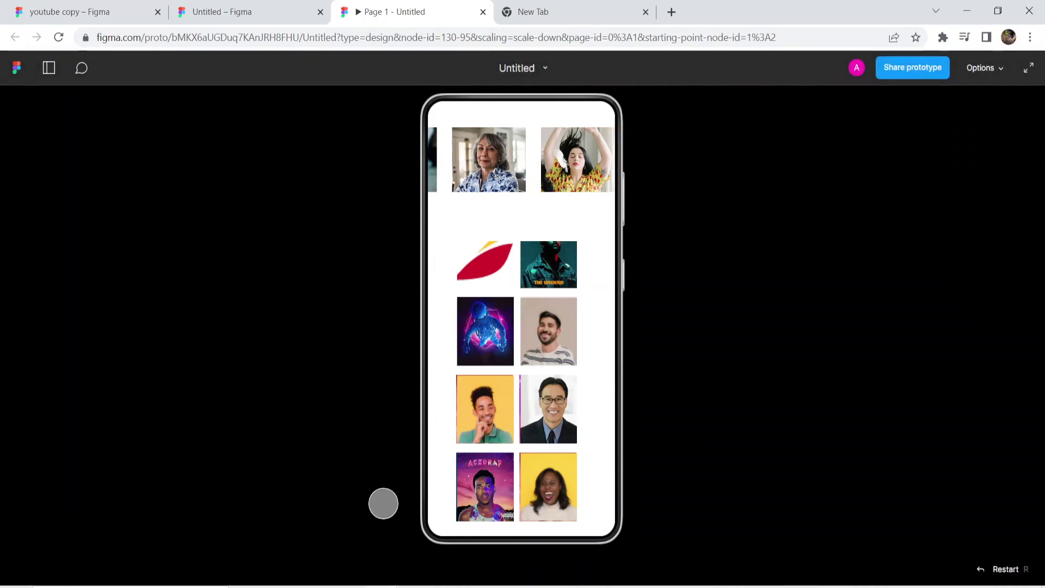
scroll(511, 393, up, 3)
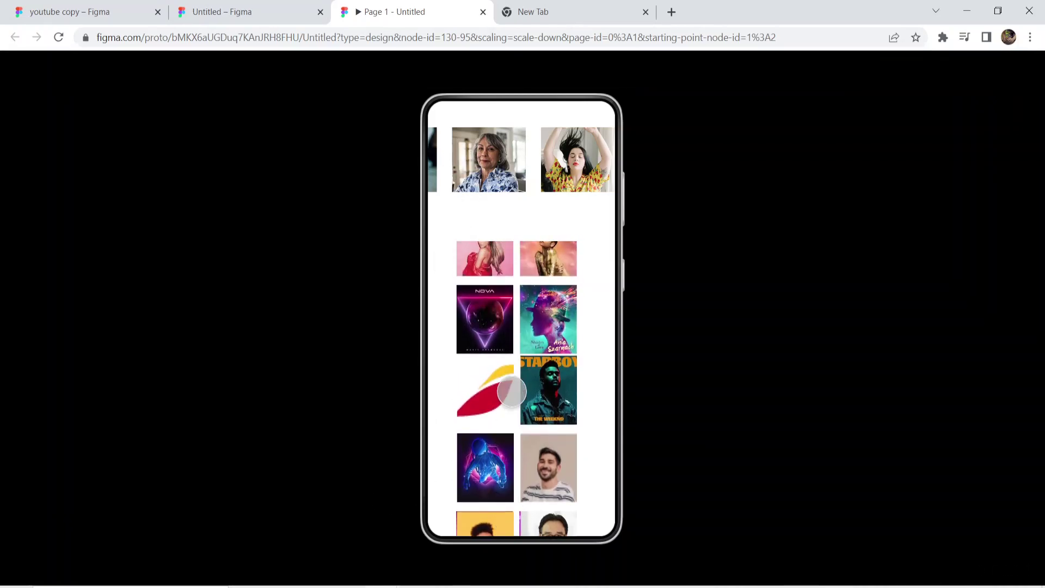
drag(512, 392, 516, 482)
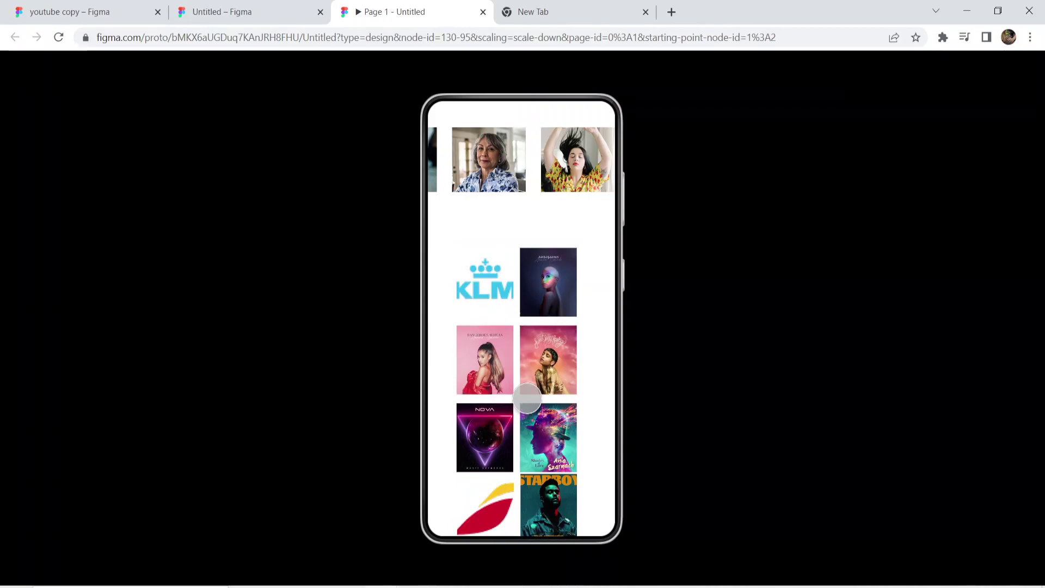
scroll(531, 405, up, 2)
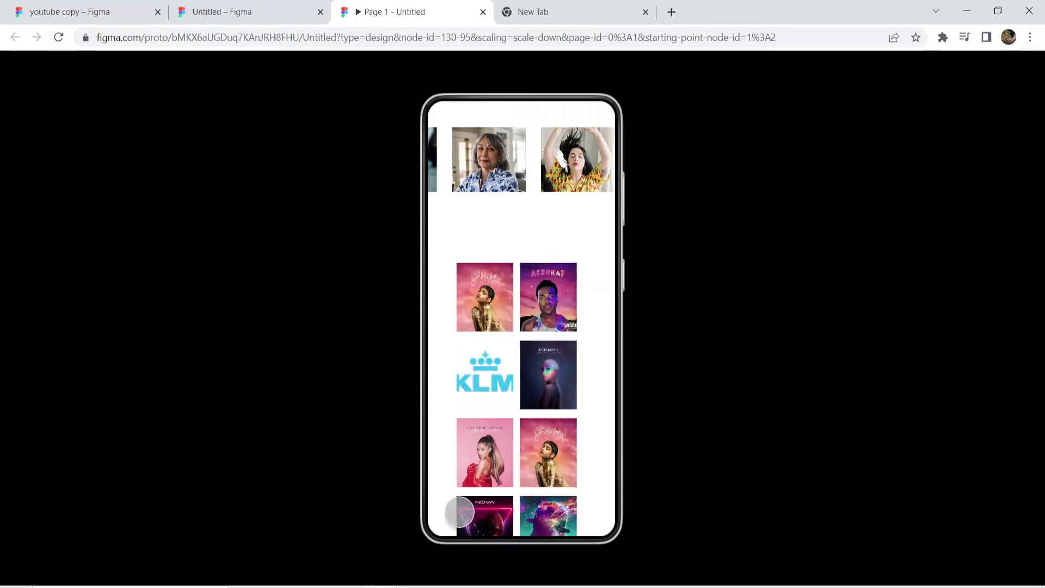